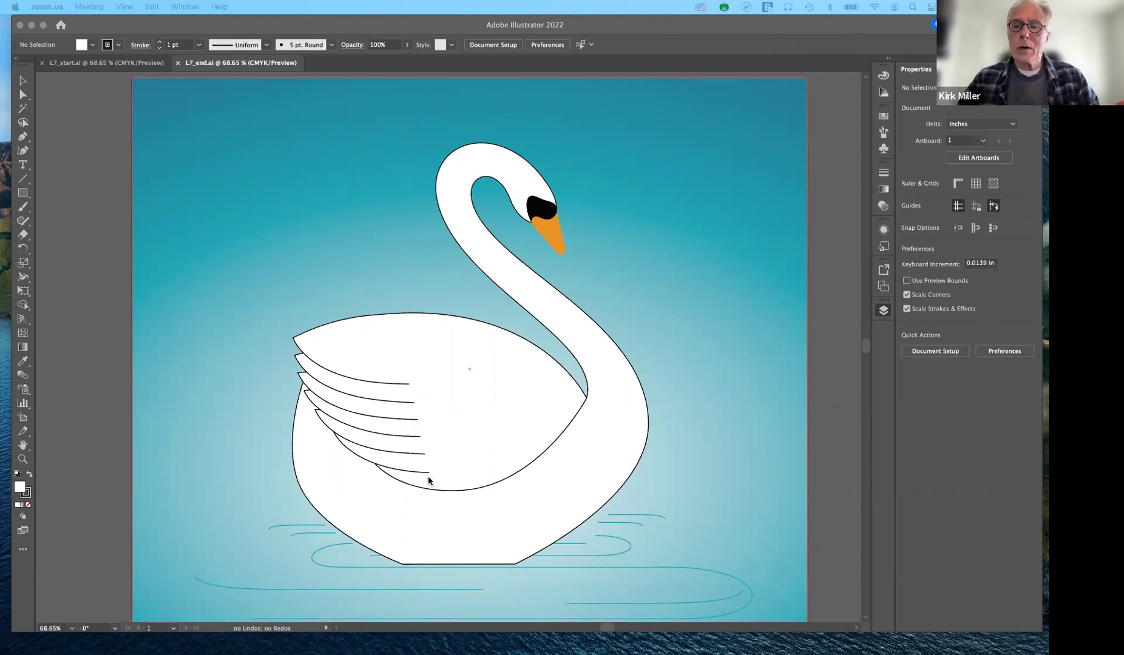
- Hide the Wing and Head layers of L7_end.ai and show the Bird template layer to inspect how the swan is layered
{"action": "left_click", "coordinate": [884, 311]}
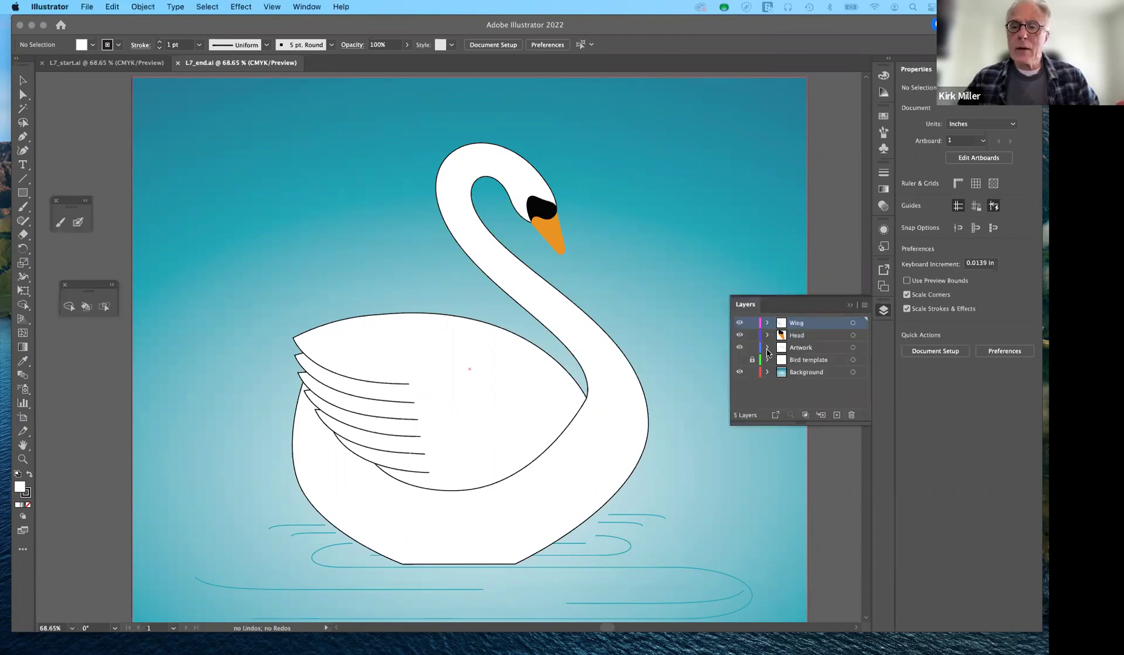
{"action": "left_click", "coordinate": [738, 324]}
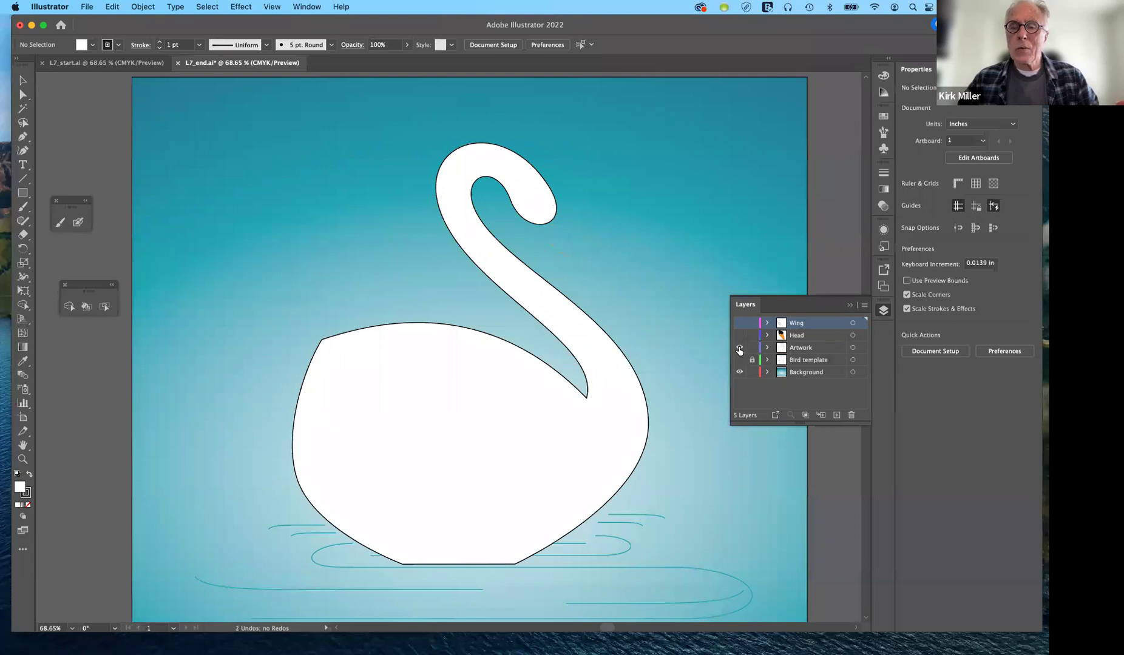
{"action": "left_click", "coordinate": [739, 348]}
{"action": "left_click", "coordinate": [740, 359]}
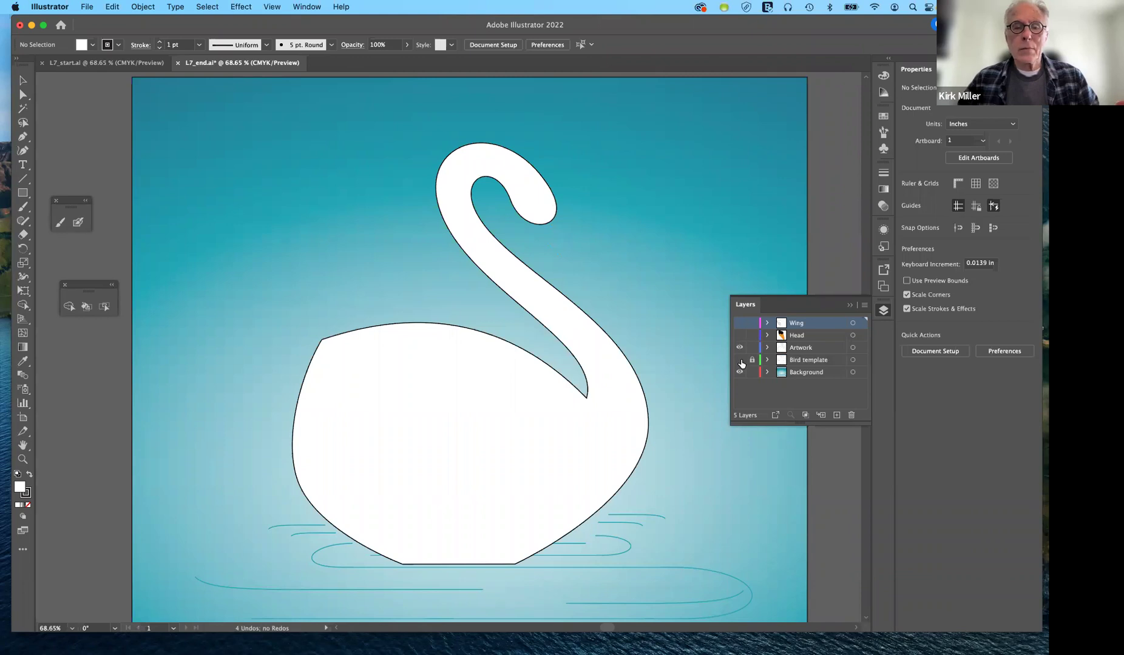
{"action": "left_click", "coordinate": [740, 360]}
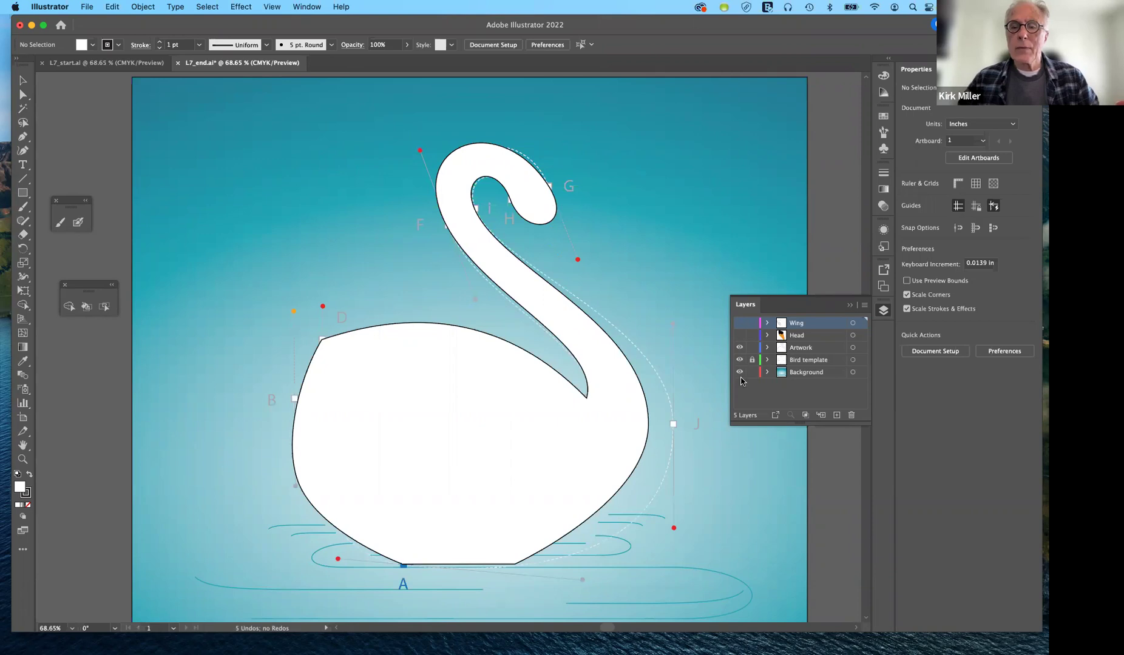
{"action": "left_click", "coordinate": [740, 375]}
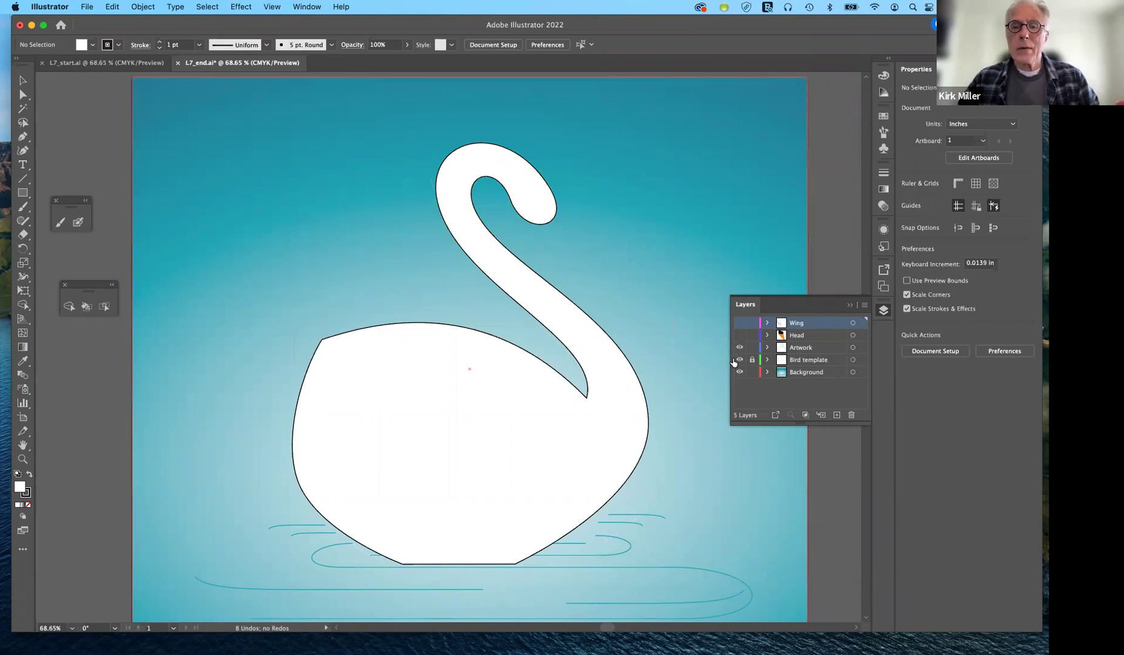
- Compare with L7_start.ai, show the Head and Wing layers of L7_end.ai again, and hide its Bird template layer
{"action": "left_click", "coordinate": [739, 335]}
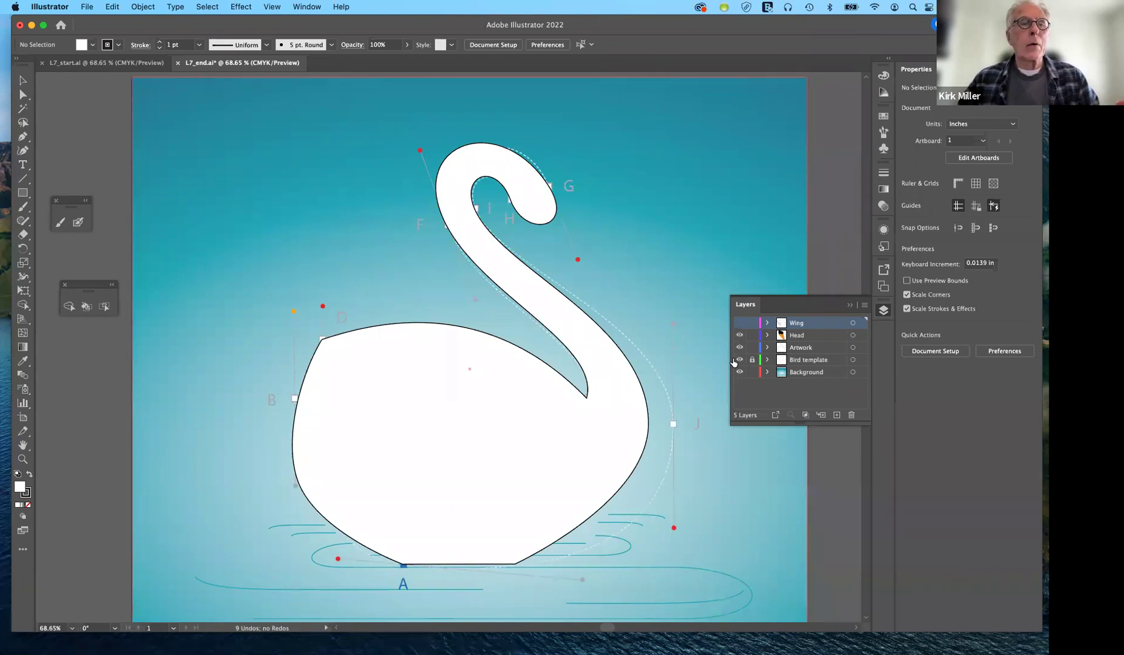
{"action": "key", "text": "super+alt+3"}
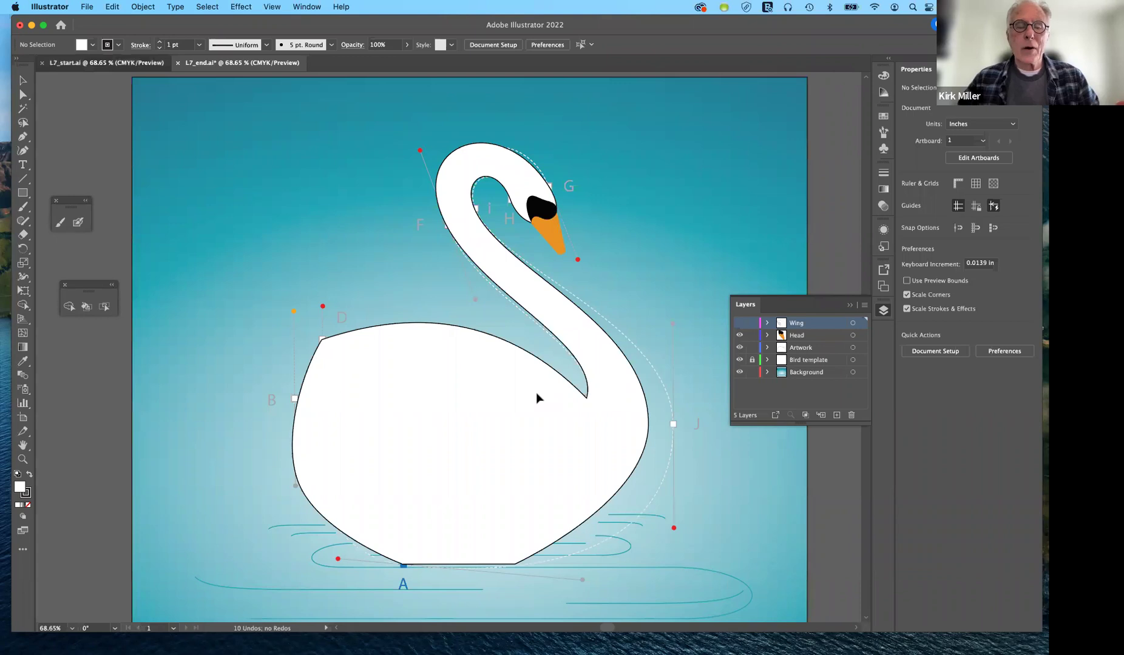
{"action": "key", "text": "super+grave"}
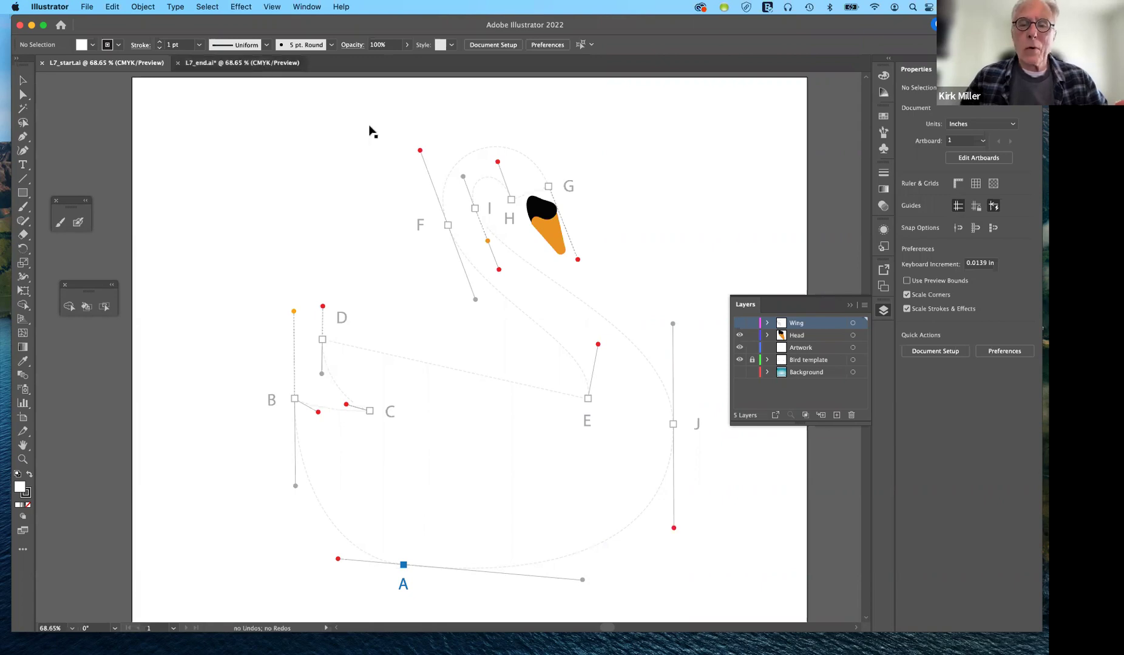
{"action": "key", "text": "ctrl+Tab"}
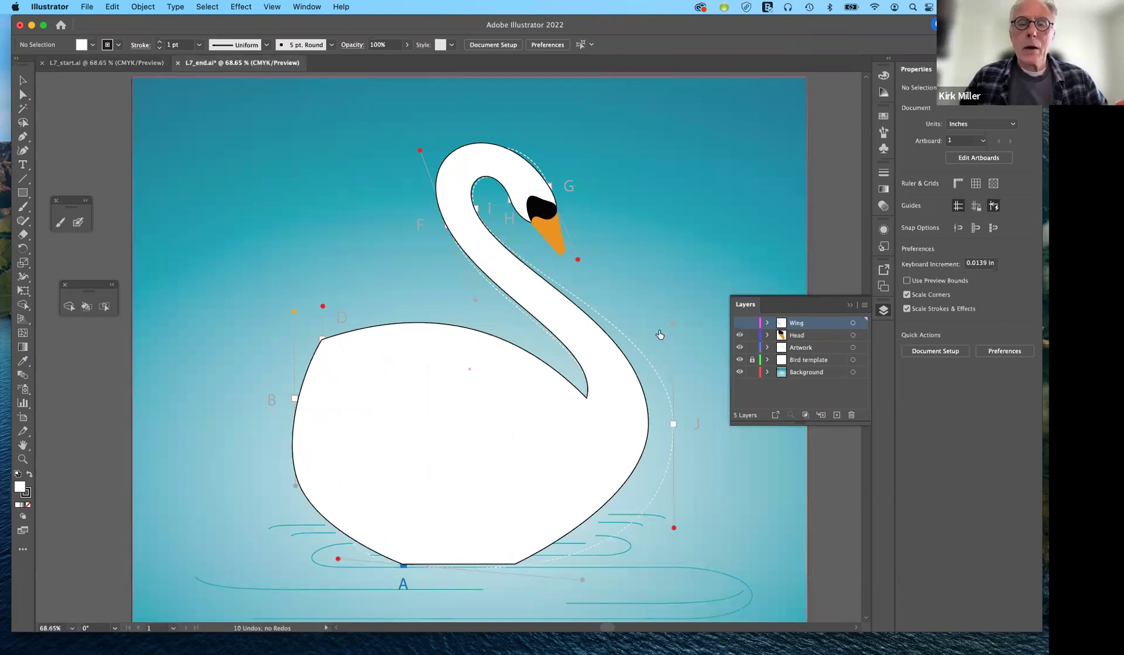
{"action": "key", "text": "super+alt+3"}
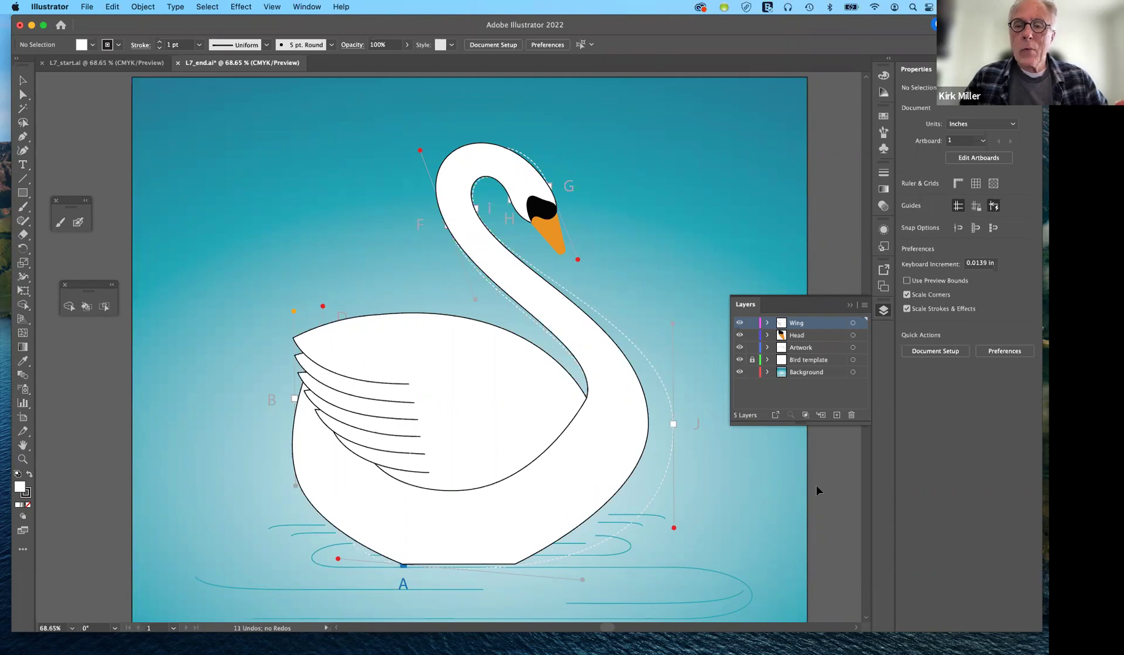
{"action": "left_click", "coordinate": [739, 361]}
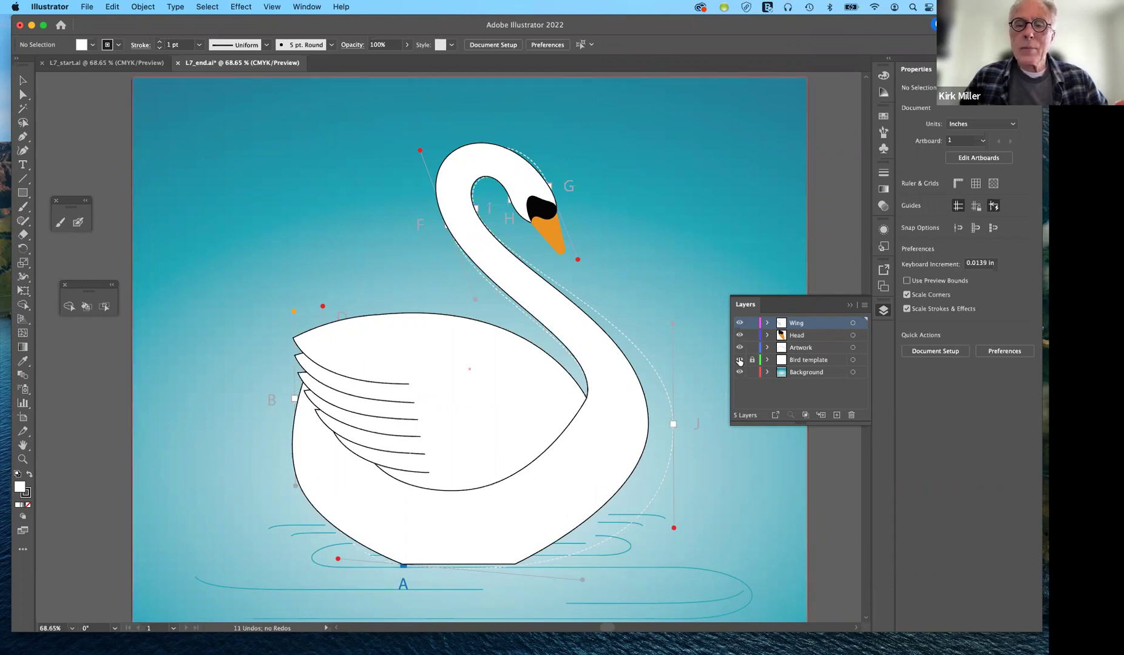
{"action": "left_click", "coordinate": [739, 361]}
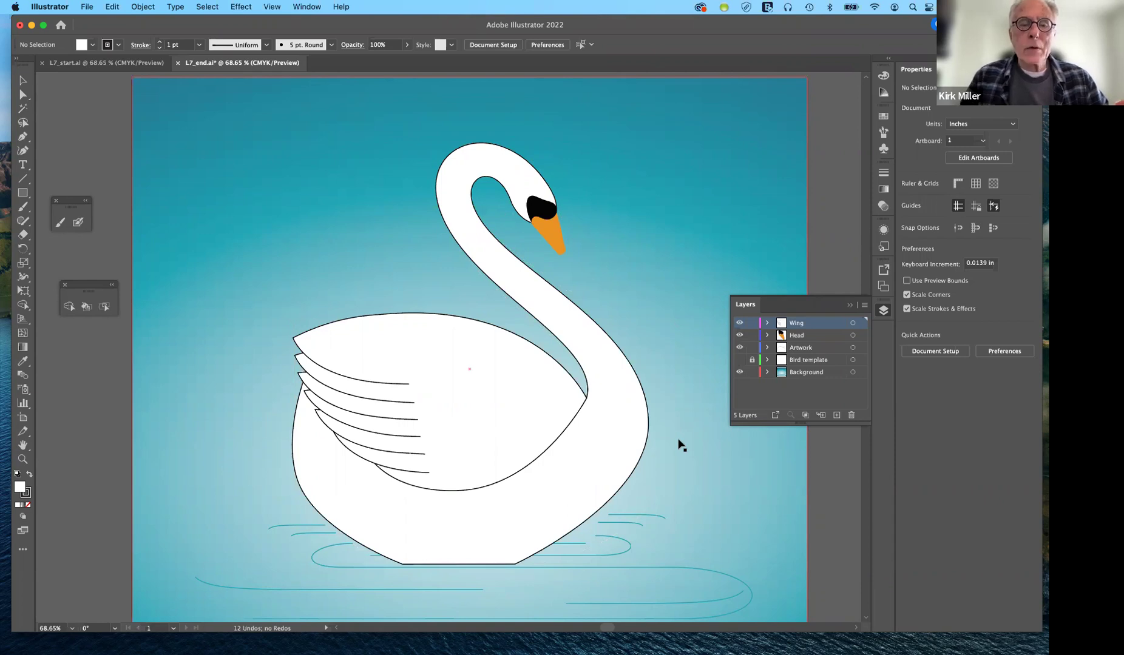
{"action": "scroll", "coordinate": [503, 392], "scroll_direction": "up", "scroll_amount": 3}
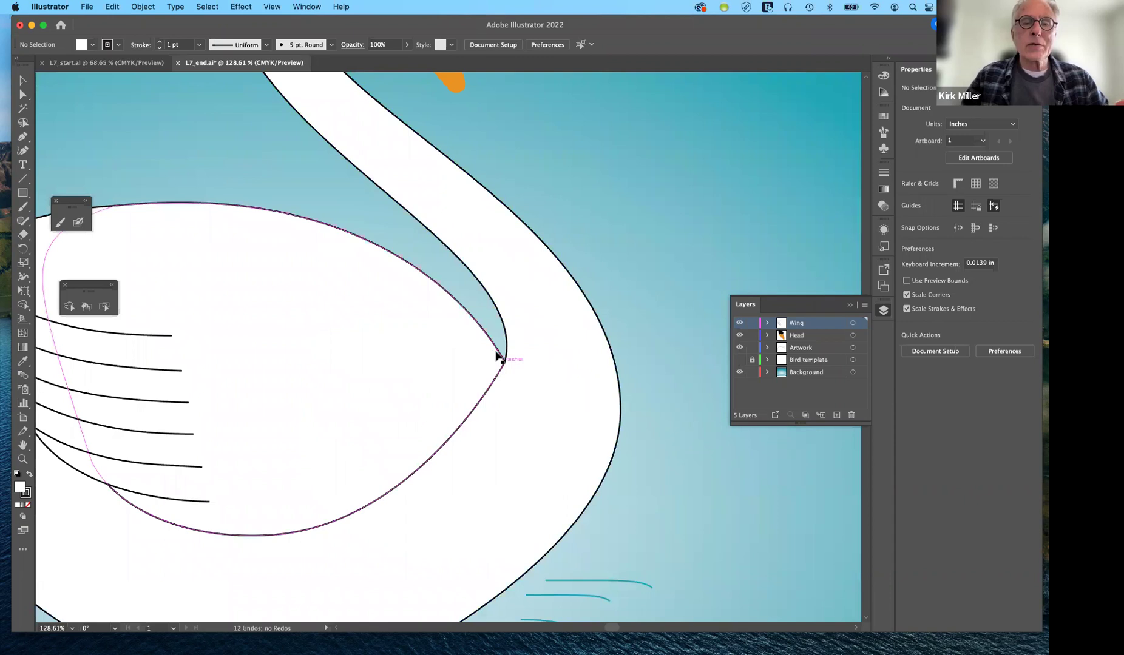
{"action": "scroll", "coordinate": [497, 355], "scroll_direction": "down", "scroll_amount": 5}
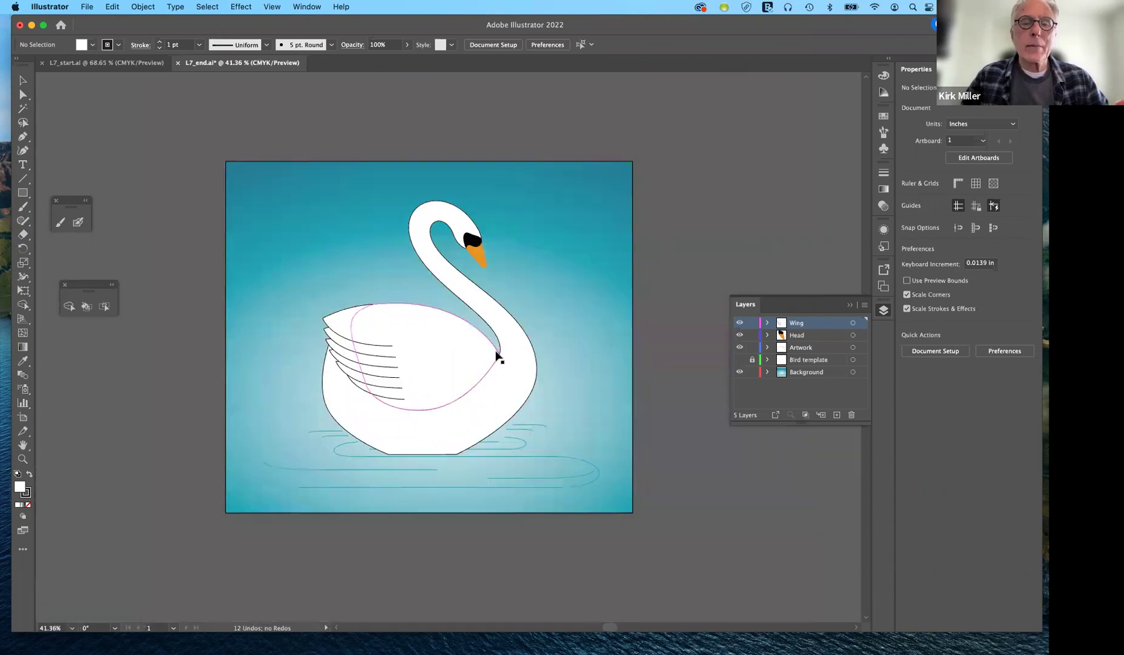
{"action": "scroll", "coordinate": [496, 357], "scroll_direction": "down", "scroll_amount": 2}
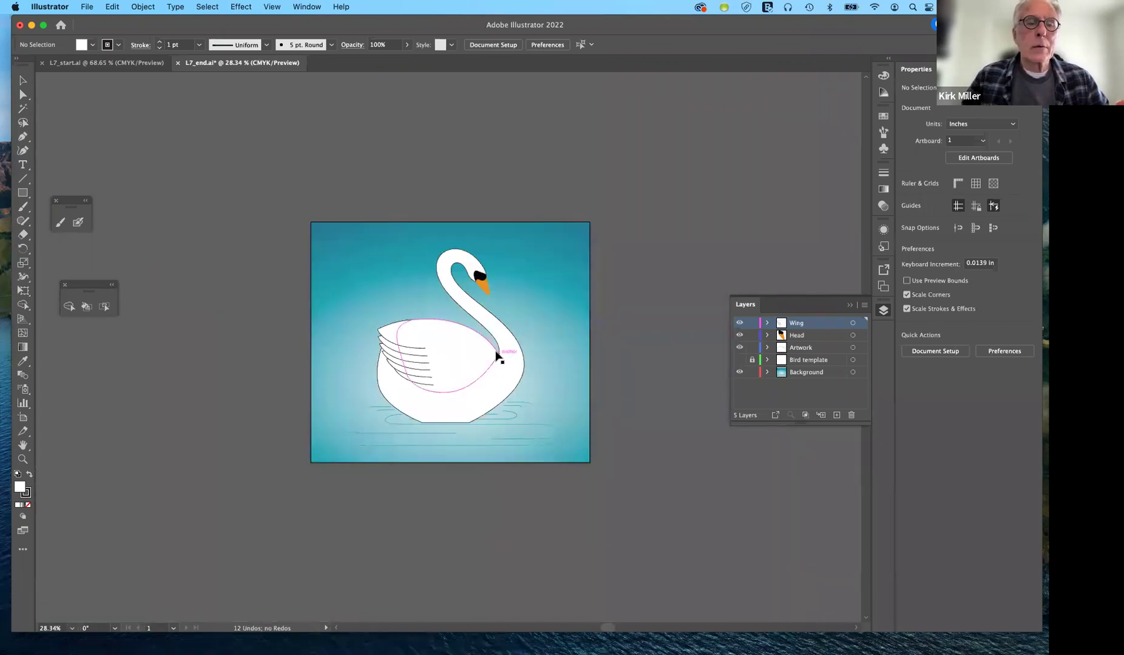
{"action": "scroll", "coordinate": [485, 341], "scroll_direction": "up", "scroll_amount": 3}
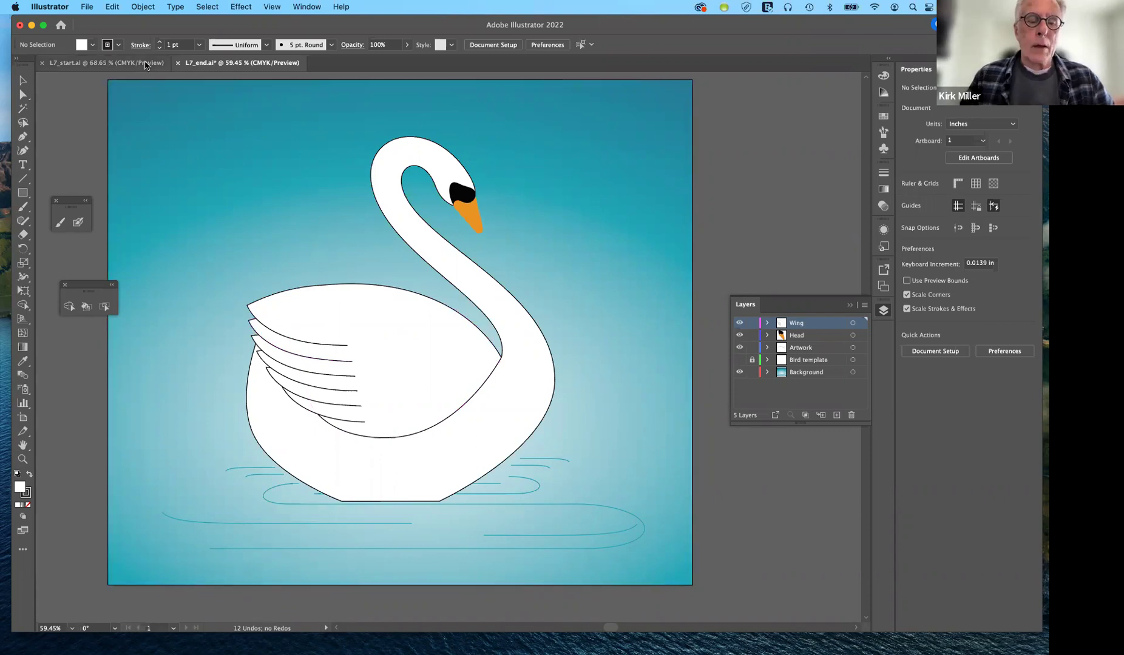
- Switch to the L7_start.ai document and examine the bird template's lettered points and direction handles, starting at point A
{"action": "key", "text": "ctrl+Tab"}
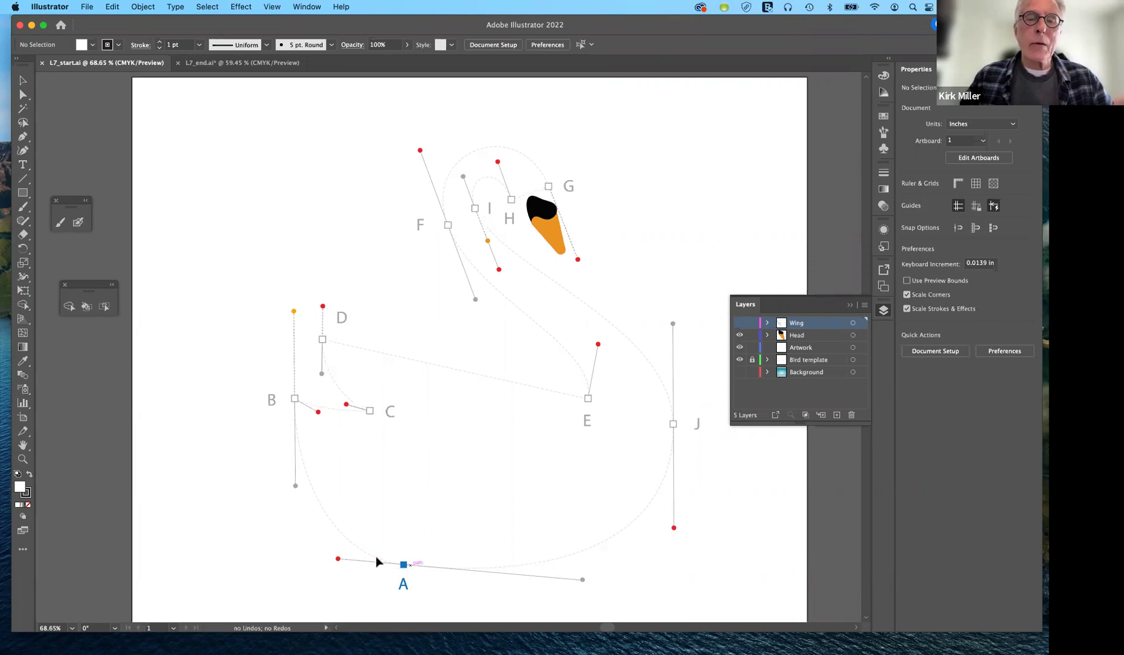
{"action": "scroll", "coordinate": [376, 556], "scroll_direction": "down", "scroll_amount": 2}
{"action": "scroll", "coordinate": [387, 499], "scroll_direction": "down", "scroll_amount": 4}
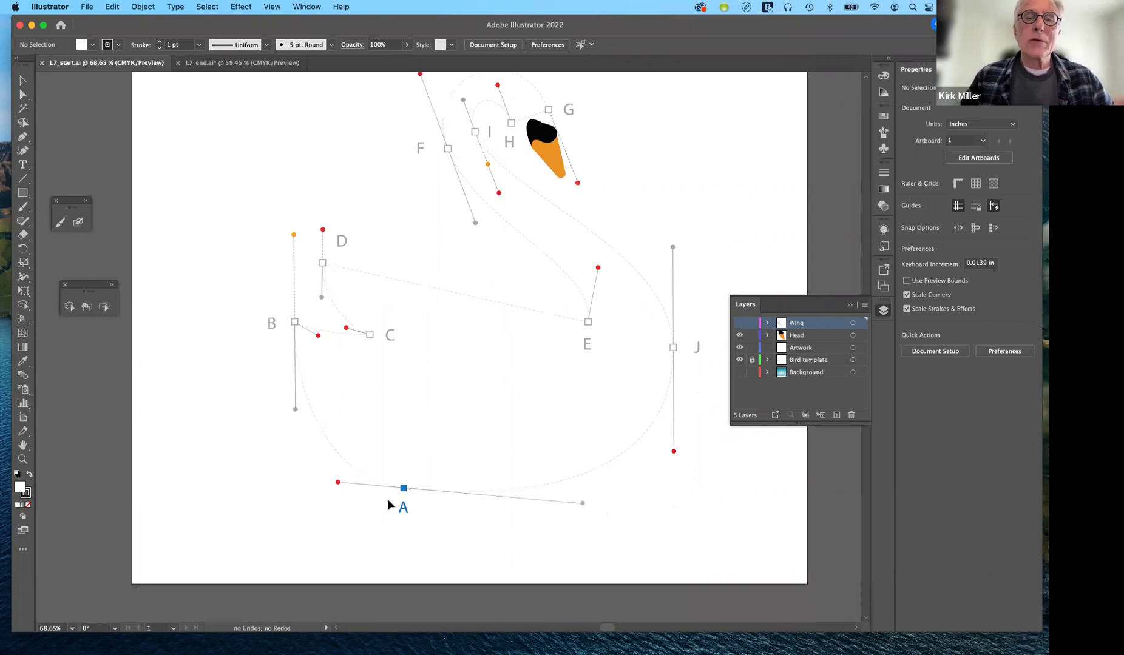
{"action": "scroll", "coordinate": [267, 510], "scroll_direction": "up", "scroll_amount": 1}
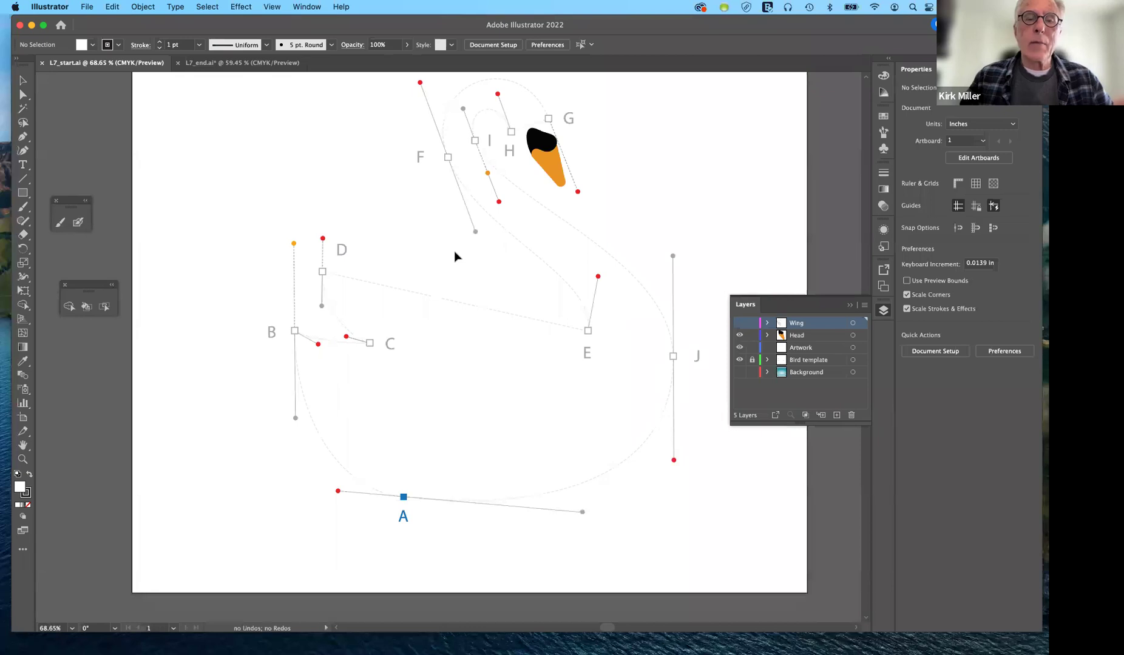
{"action": "scroll", "coordinate": [532, 336], "scroll_direction": "up", "scroll_amount": 1}
{"action": "scroll", "coordinate": [530, 338], "scroll_direction": "up", "scroll_amount": 1}
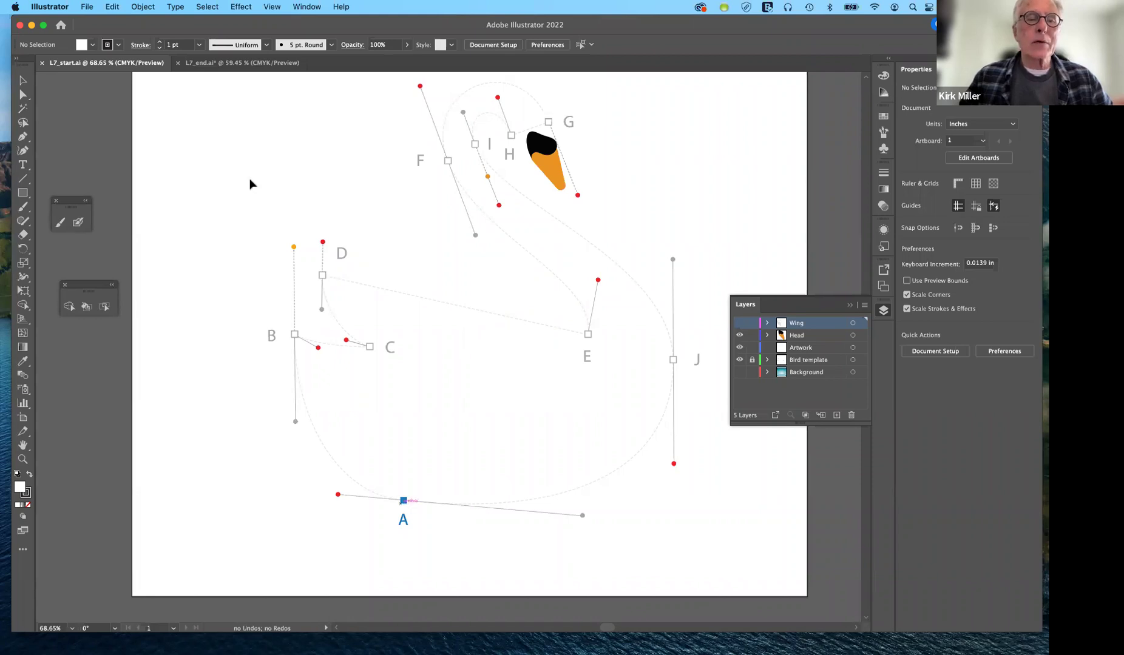
{"action": "left_click", "coordinate": [404, 500]}
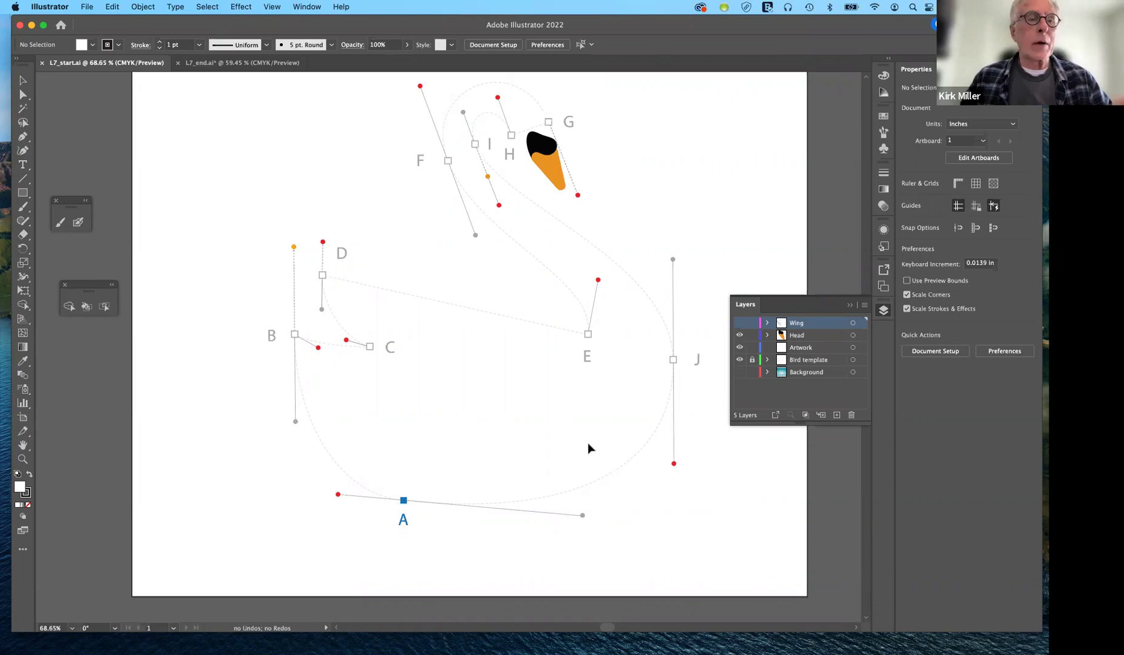
- Tear off the Pen tool group as a floating palette beside the template and make the Artwork layer active
{"action": "left_click", "coordinate": [23, 137]}
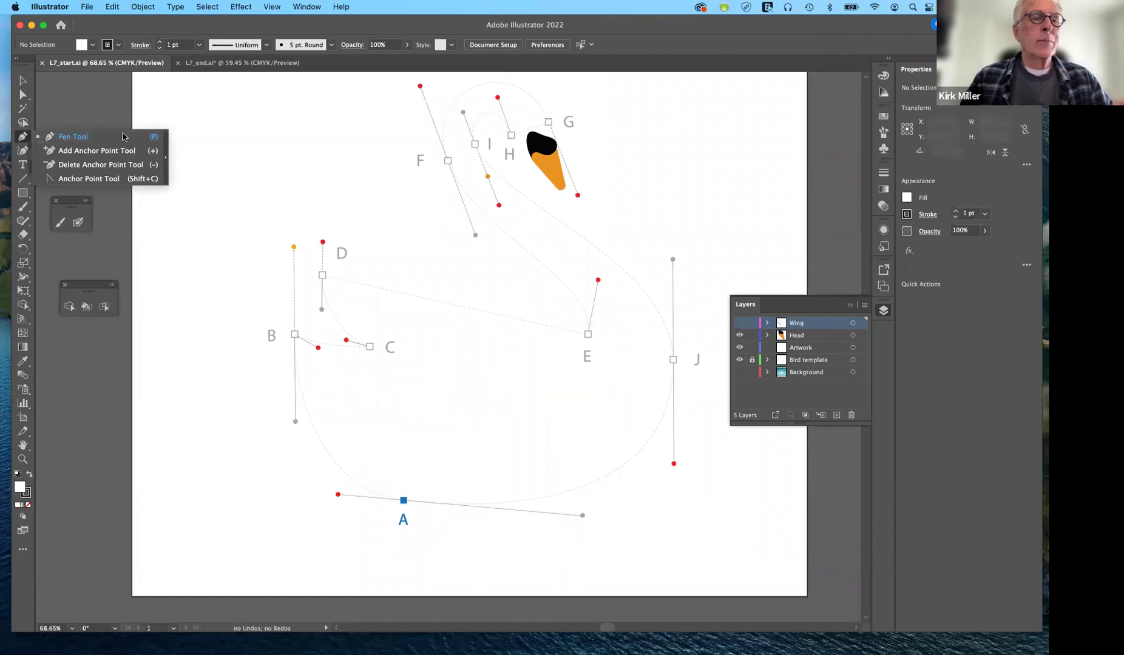
{"action": "left_click", "coordinate": [165, 157]}
{"action": "left_click_drag", "start_coordinate": [68, 145], "coordinate": [250, 155]}
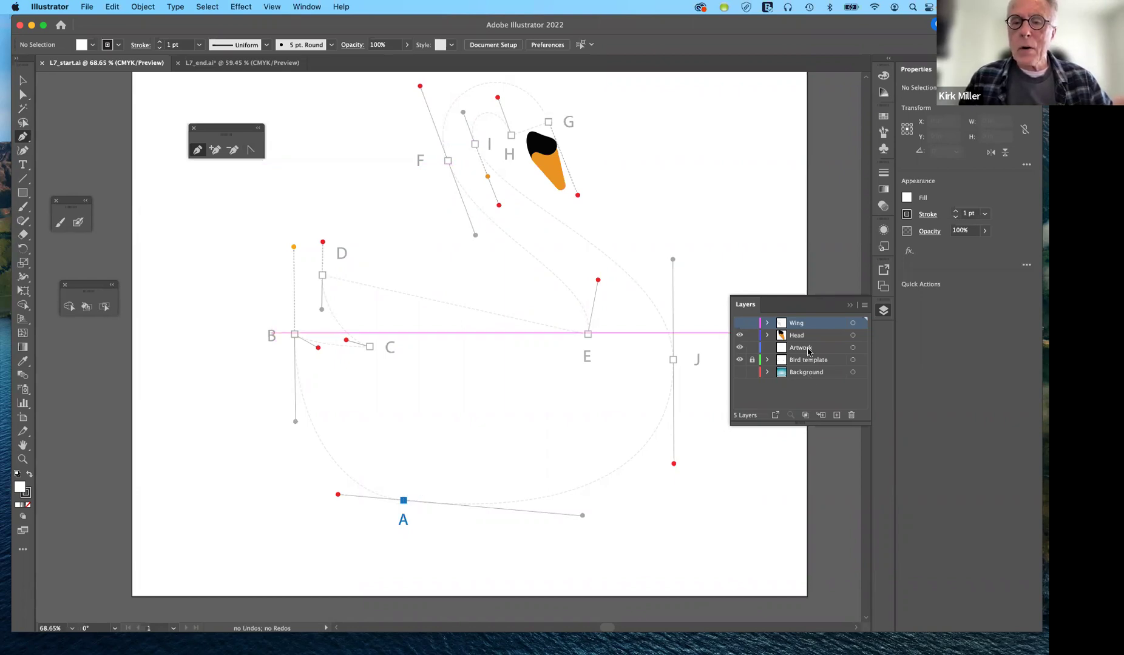
{"action": "left_click", "coordinate": [746, 351]}
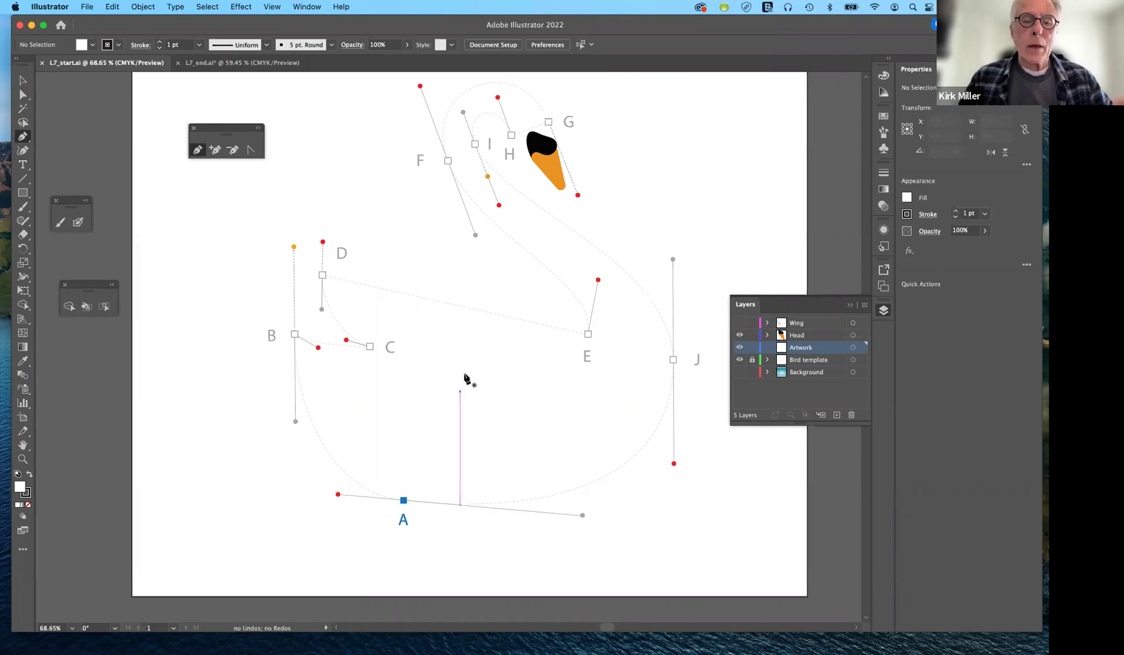
{"action": "left_click", "coordinate": [403, 498]}
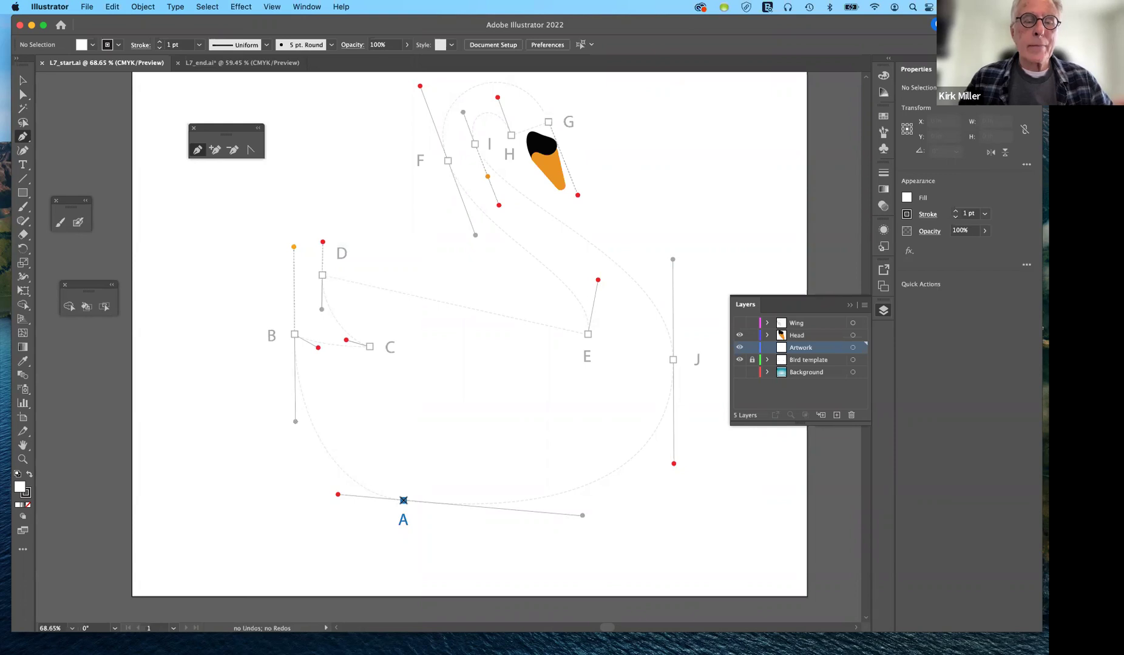
{"action": "left_click", "coordinate": [403, 500]}
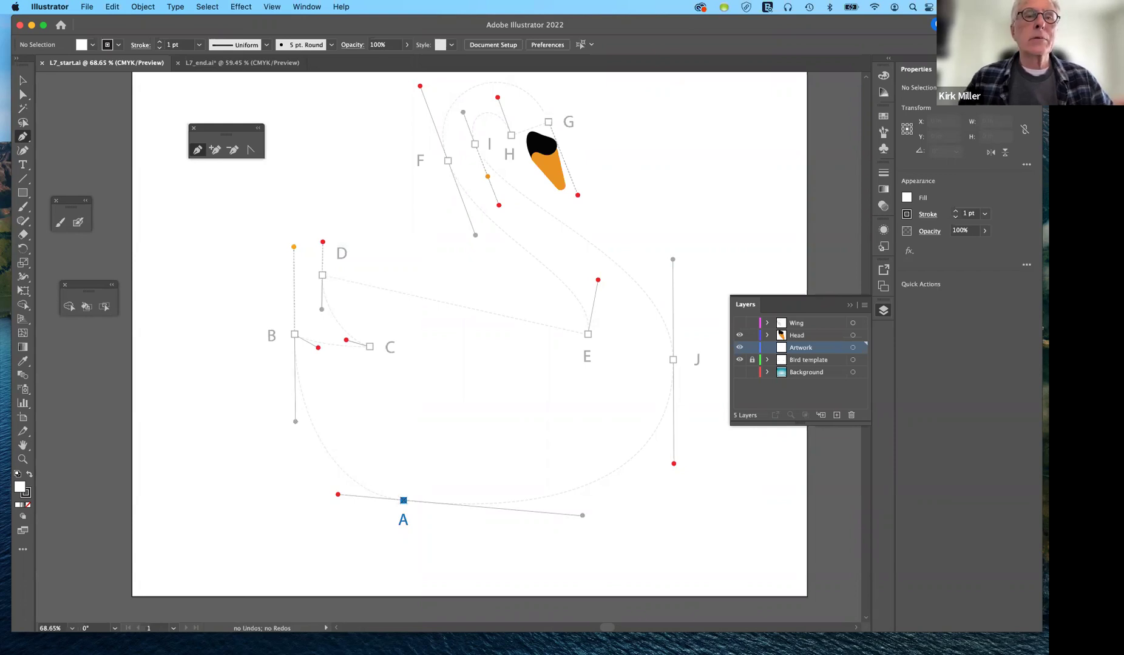
- Review the Snap to Point and Snap to Grid view options before drawing
{"action": "left_click", "coordinate": [272, 7]}
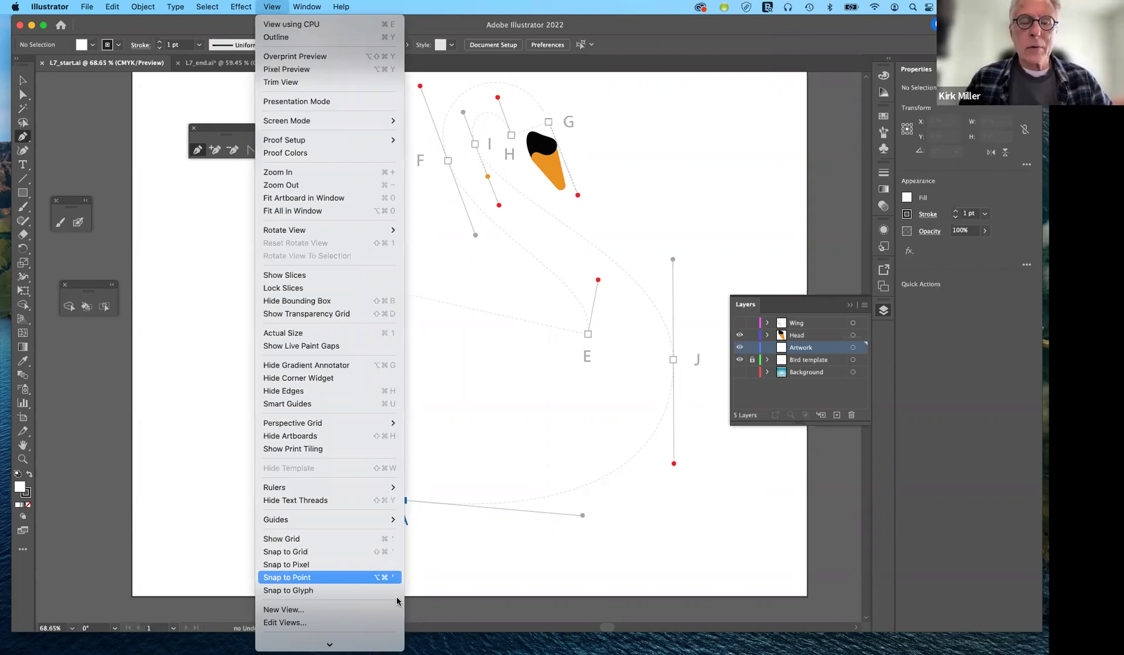
{"action": "key", "text": "Up"}
{"action": "key", "text": "Up"}
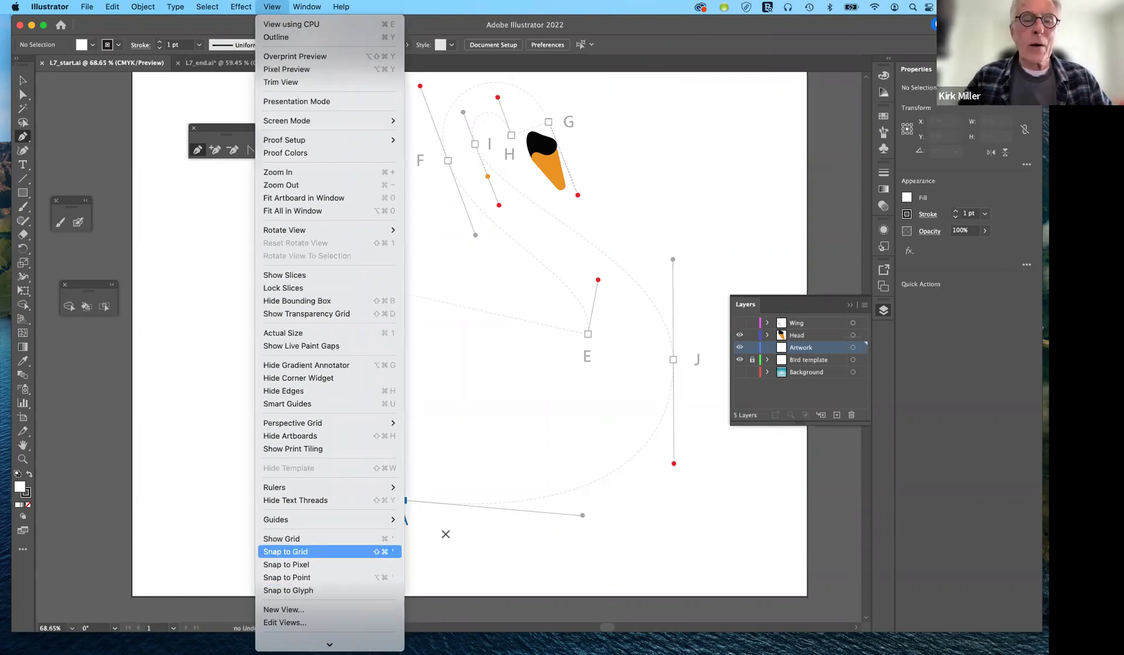
{"action": "key", "text": "Return"}
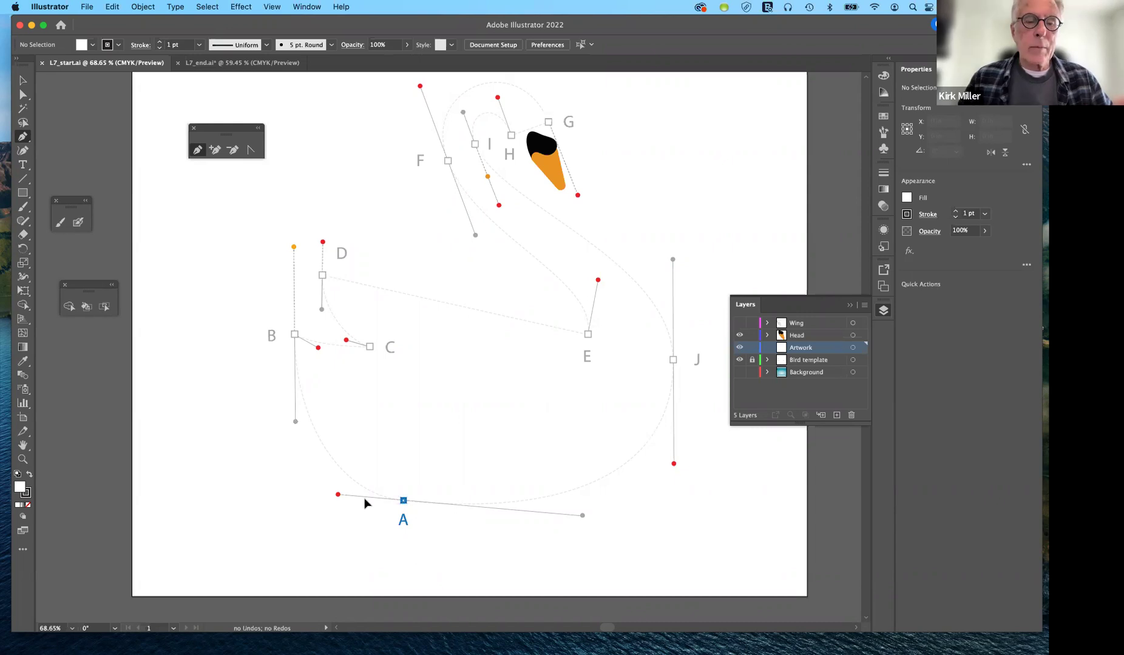
- Draw the Pen tool curve from point A to point B, pulling A's handle to its red dot and B's to the gold dot
{"action": "left_click_drag", "start_coordinate": [403, 500], "coordinate": [338, 495]}
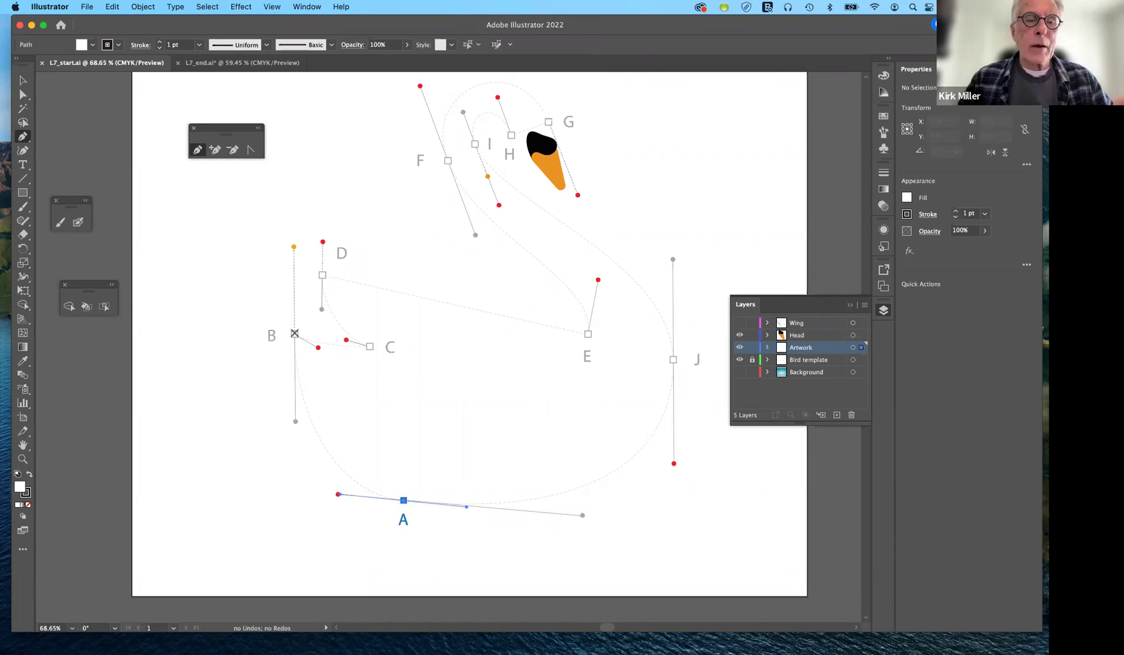
{"action": "left_click", "coordinate": [294, 334]}
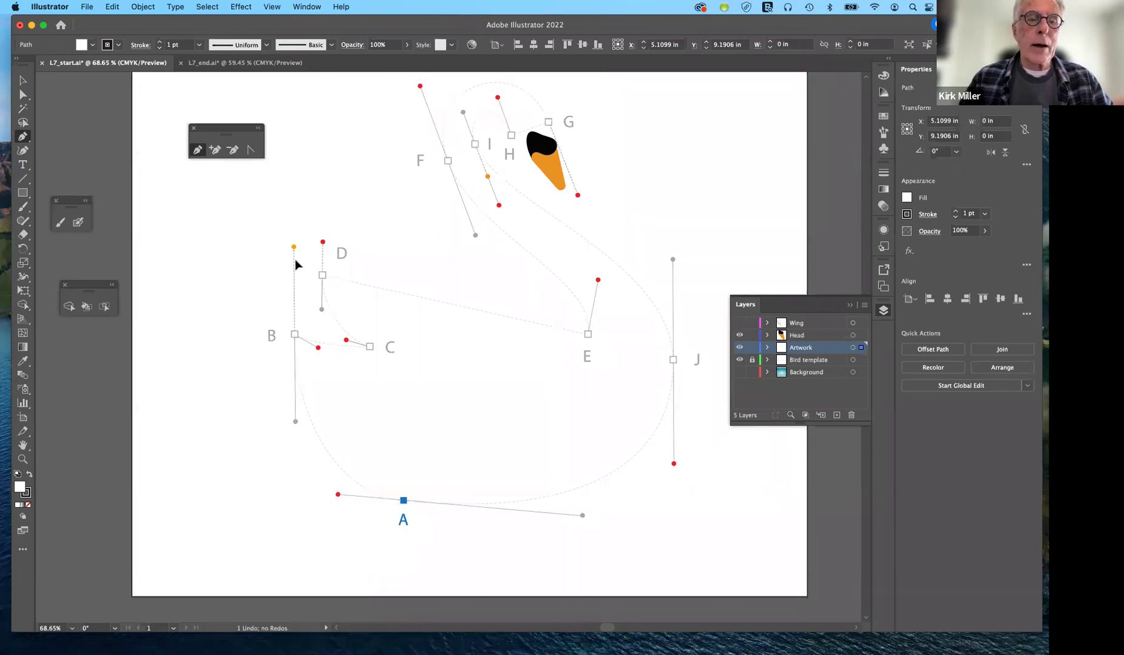
{"action": "left_click_drag", "start_coordinate": [294, 245], "coordinate": [293, 246]}
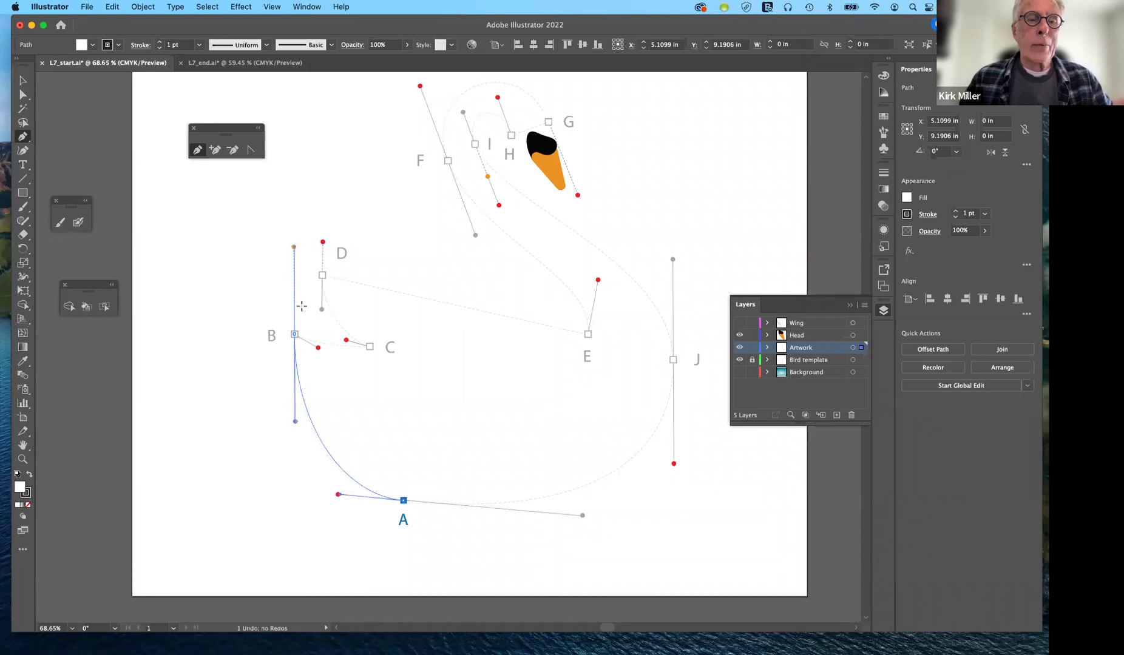
- Swing point B's outgoing handle from the gold dot to the red dot and draw the segment to point C
{"action": "left_click", "coordinate": [328, 341]}
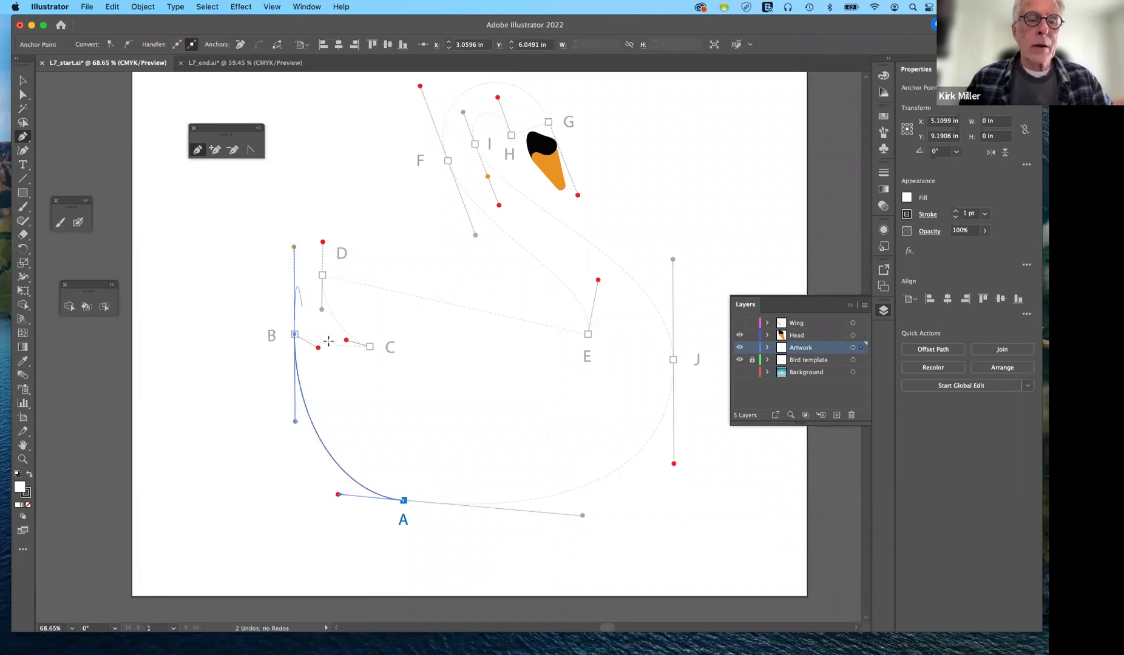
{"action": "left_click", "coordinate": [366, 346]}
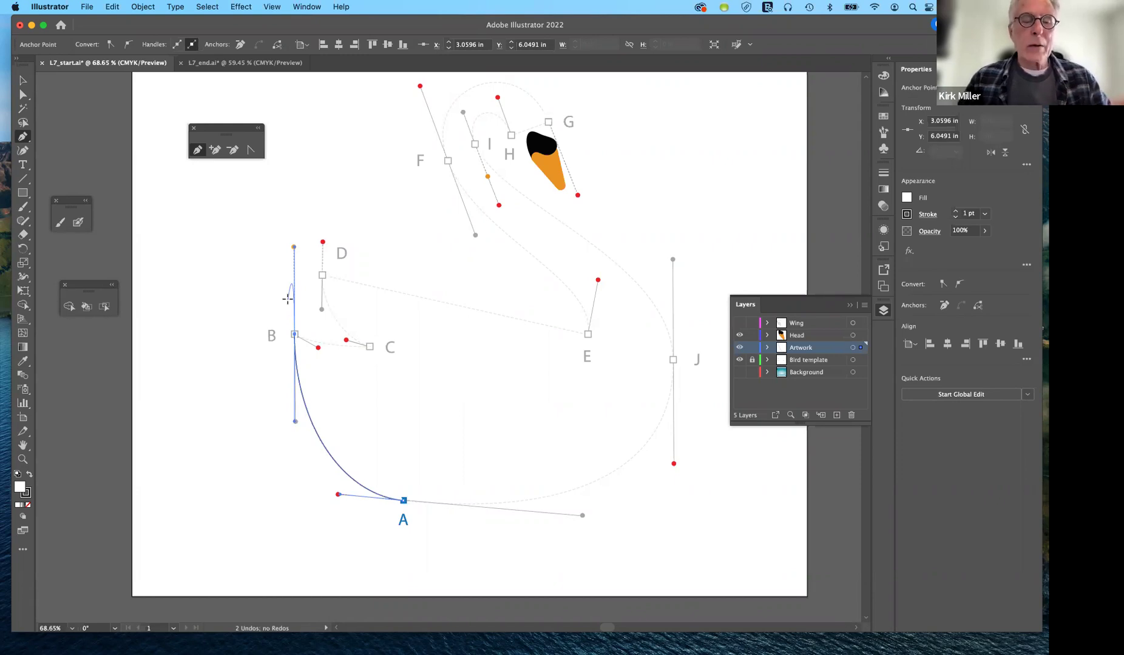
{"action": "left_click", "coordinate": [294, 247]}
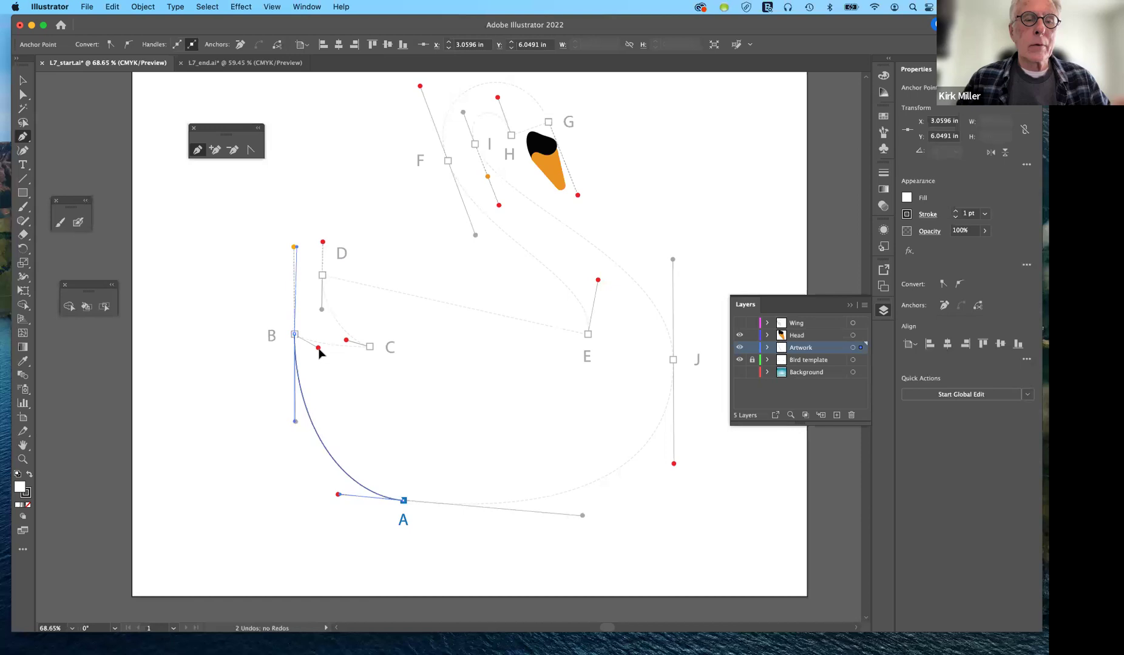
{"action": "left_click", "coordinate": [319, 349]}
{"action": "left_click", "coordinate": [369, 347]}
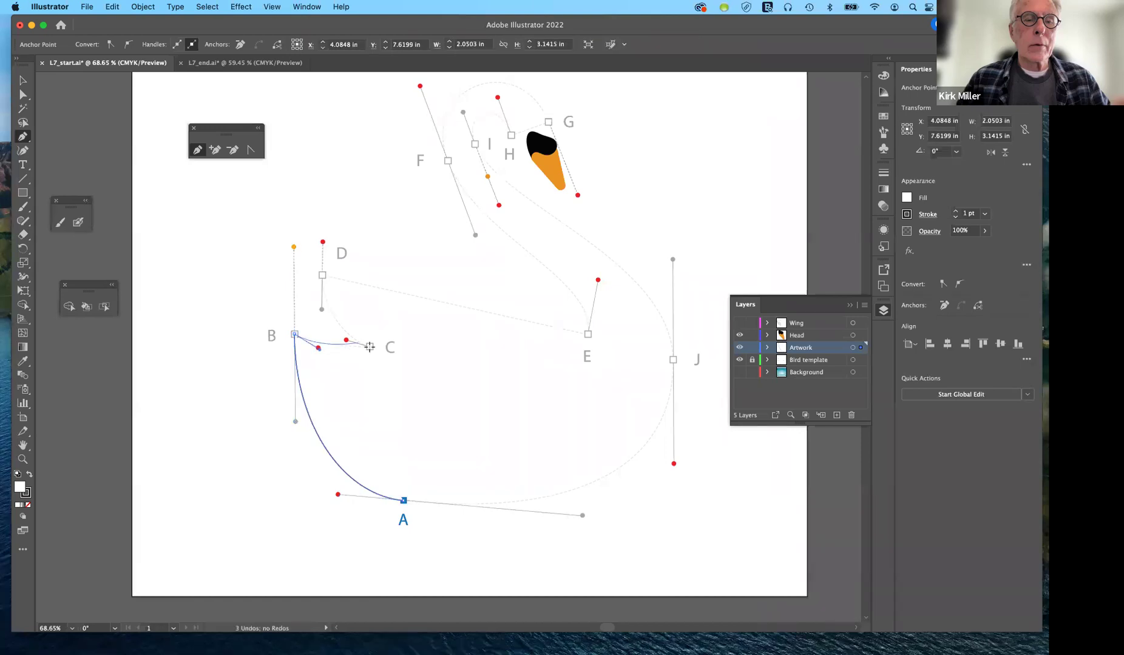
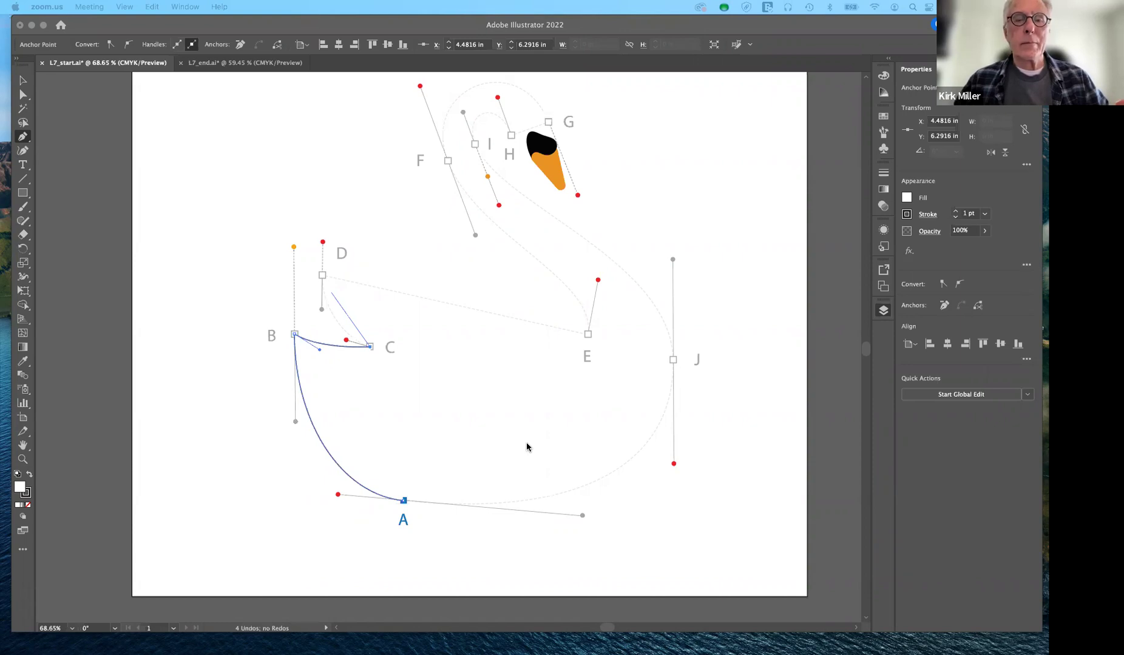
- Undo the drawn path segments back to the empty Artwork layer
{"action": "left_click", "coordinate": [501, 393]}
{"action": "key", "text": "super+z"}
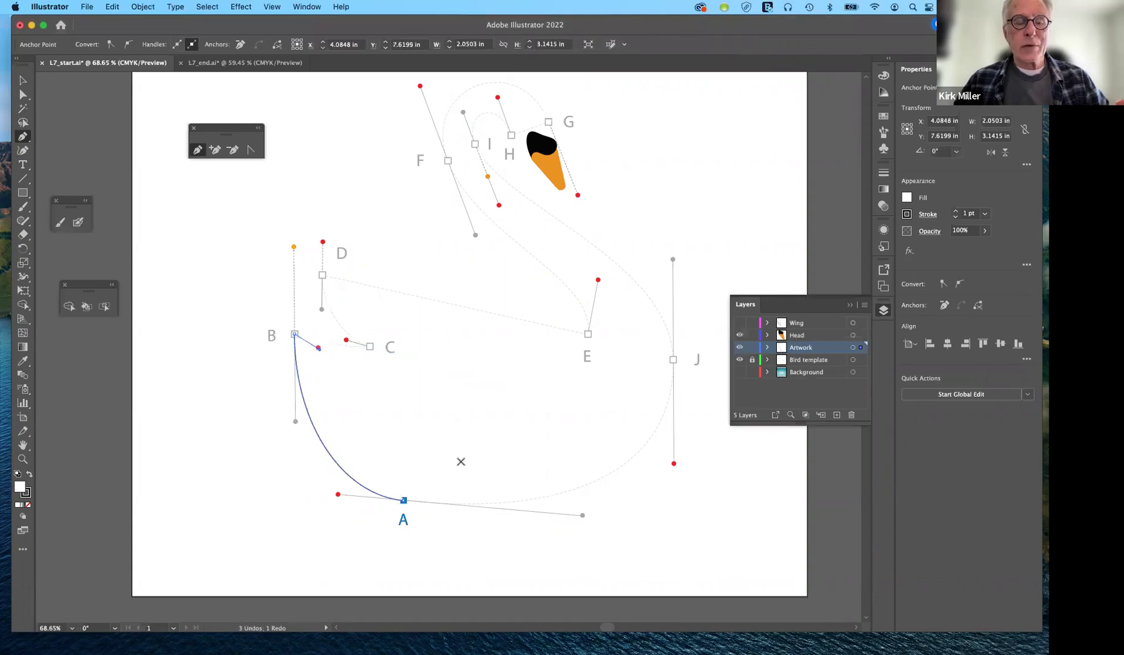
{"action": "key", "text": "super+z"}
{"action": "key", "text": "super+z"}
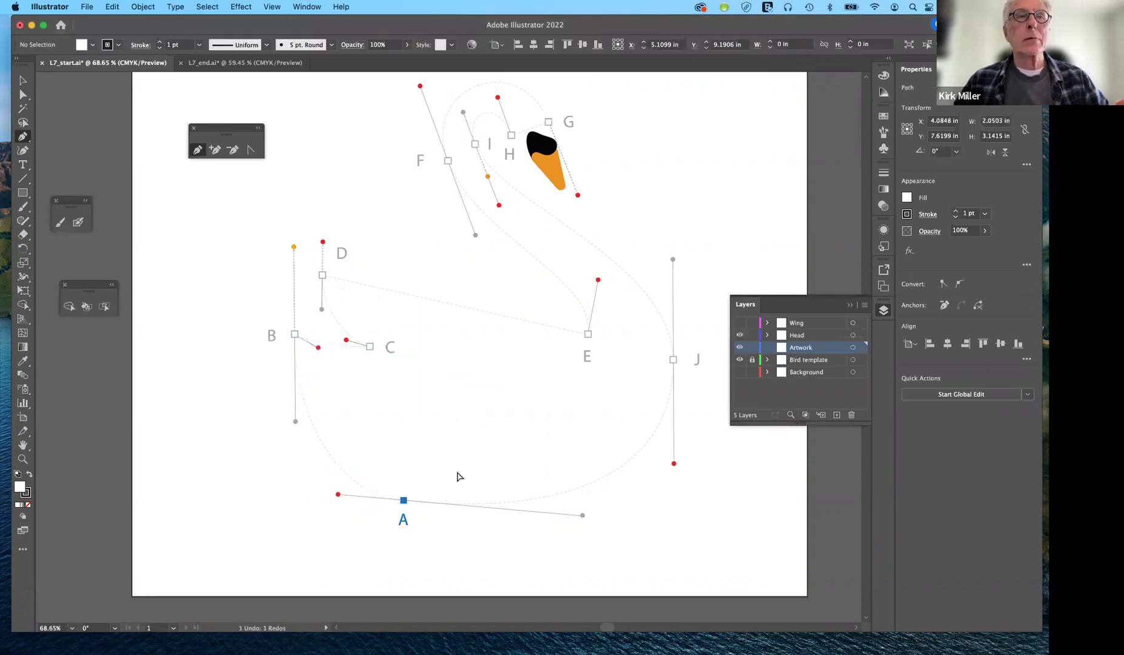
{"action": "key", "text": "super+z"}
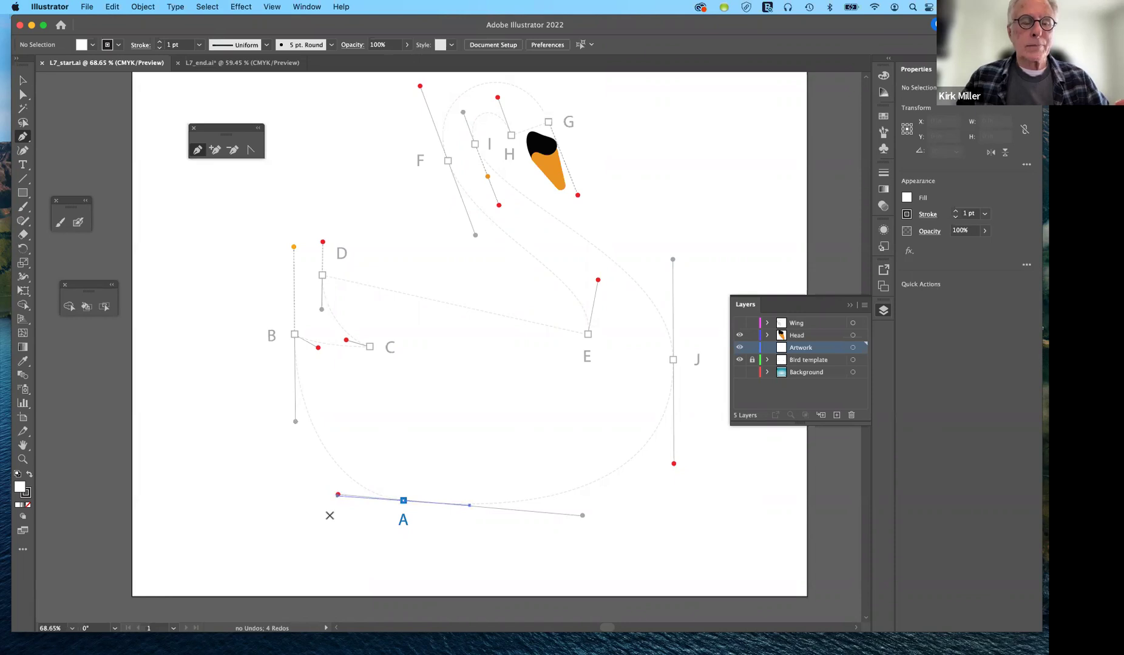
- Redraw the Pen tool curve from A to B with B's handle on the gold dot, and redirect B's outgoing handle to its red dot
{"action": "left_click", "coordinate": [295, 334]}
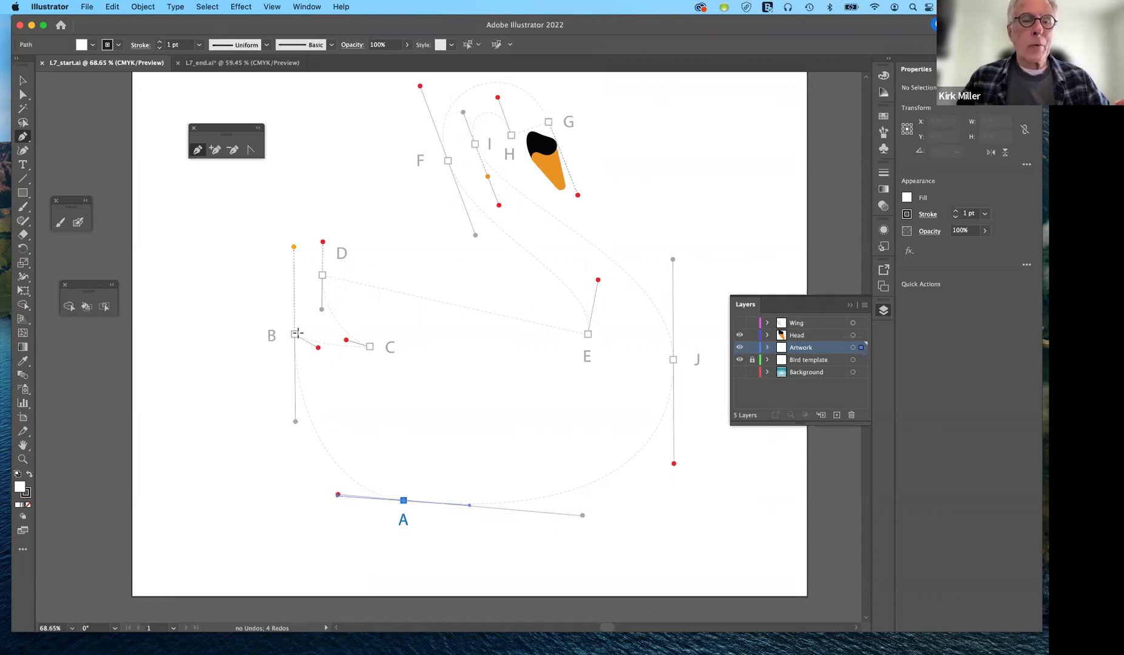
{"action": "left_click", "coordinate": [294, 334]}
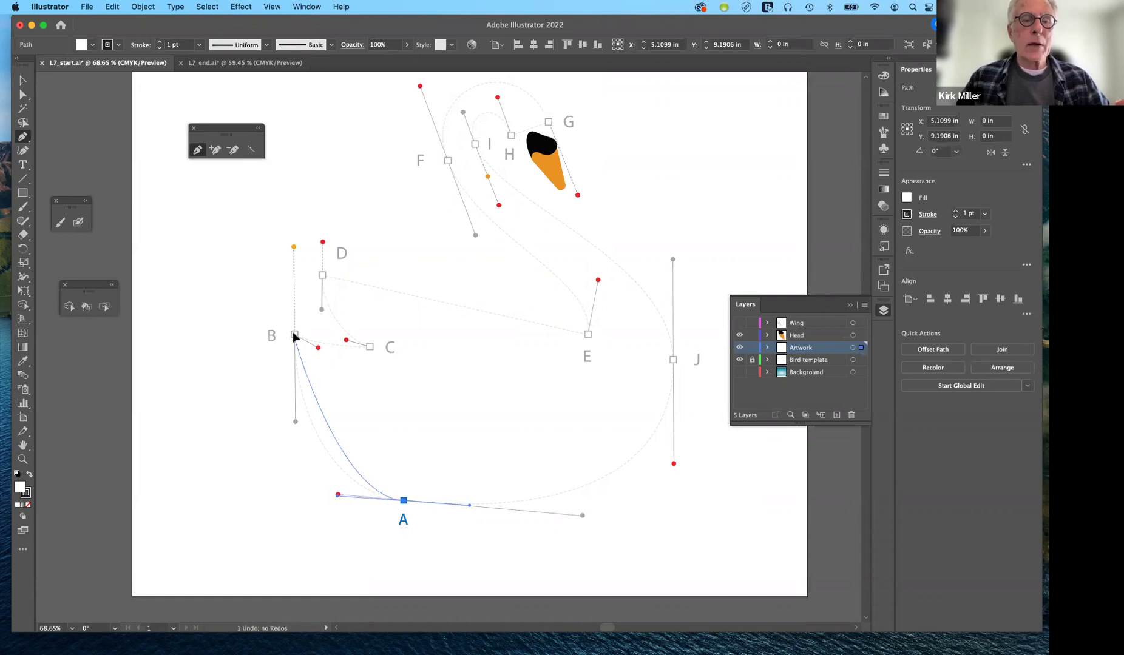
{"action": "left_click", "coordinate": [372, 326], "text": "super"}
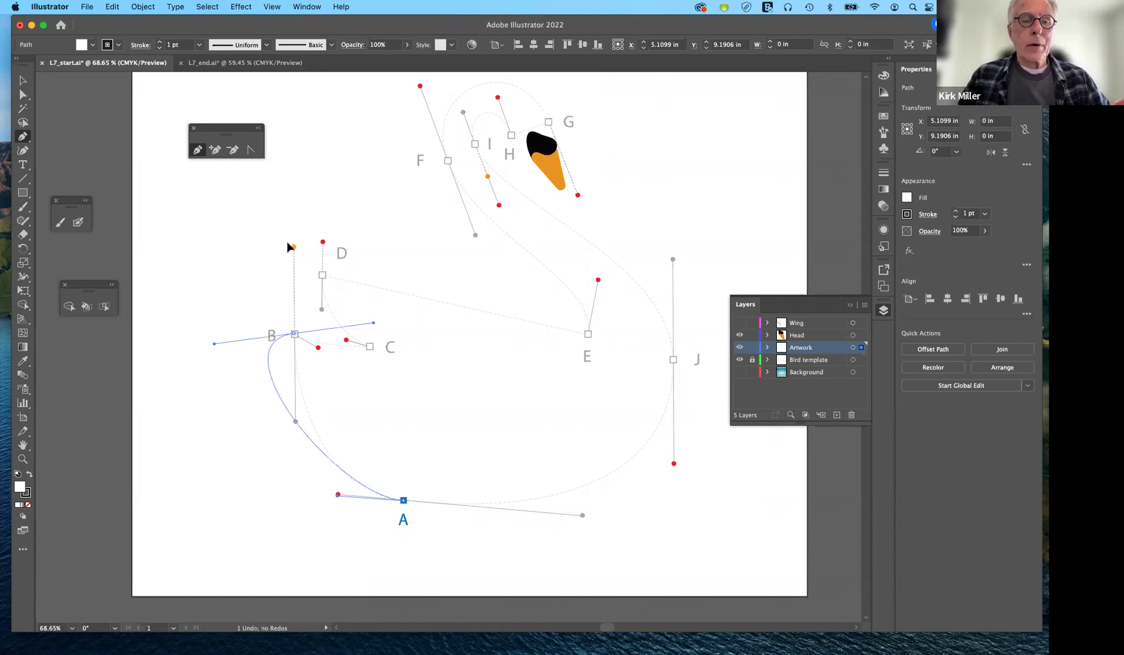
{"action": "mouse_move", "coordinate": [288, 242]}
{"action": "left_mouse_down"}
{"action": "mouse_move", "coordinate": [274, 248]}
{"action": "mouse_move", "coordinate": [291, 246]}
{"action": "mouse_move", "coordinate": [298, 262]}
{"action": "mouse_move", "coordinate": [294, 247]}
{"action": "left_mouse_up"}
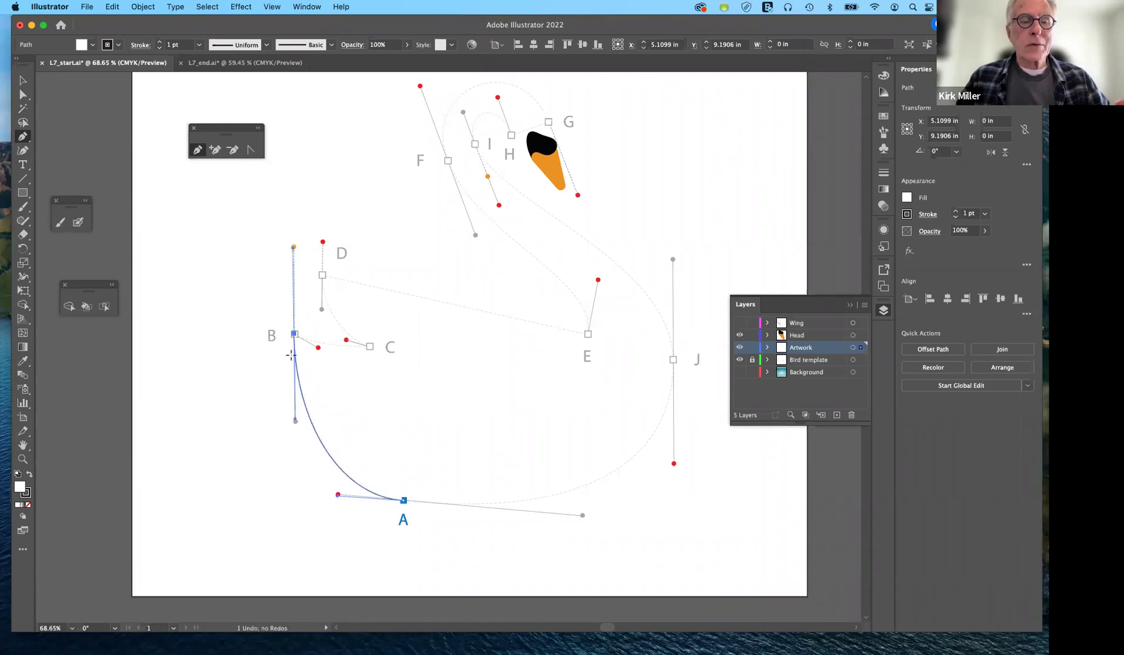
{"action": "left_click", "coordinate": [294, 335]}
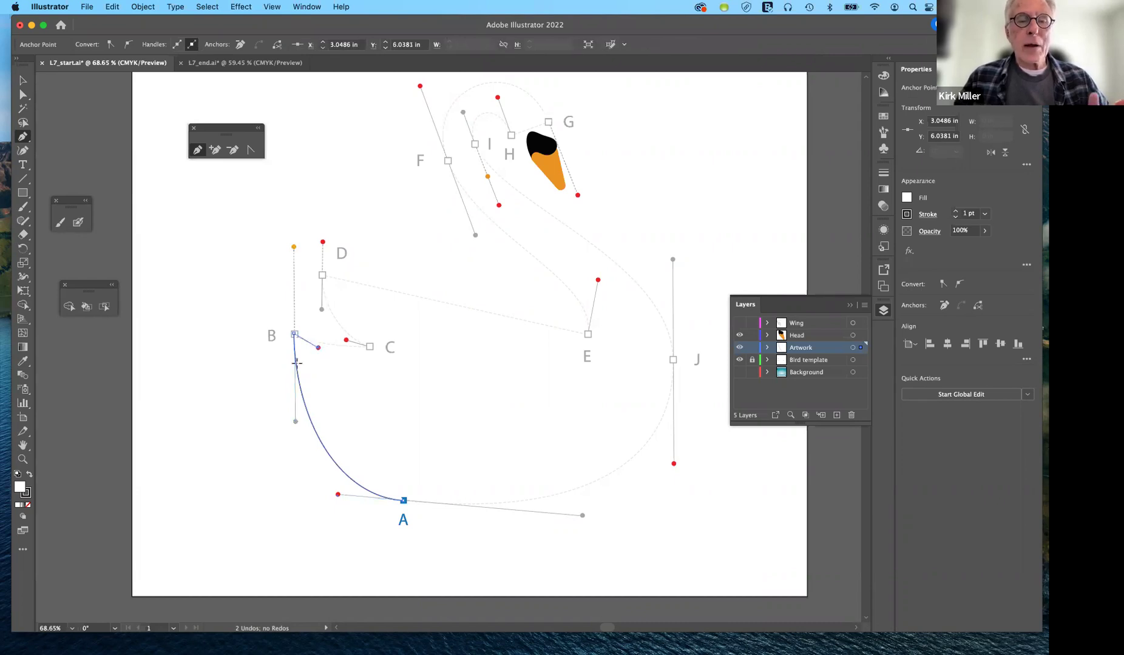
{"action": "left_click", "coordinate": [294, 335]}
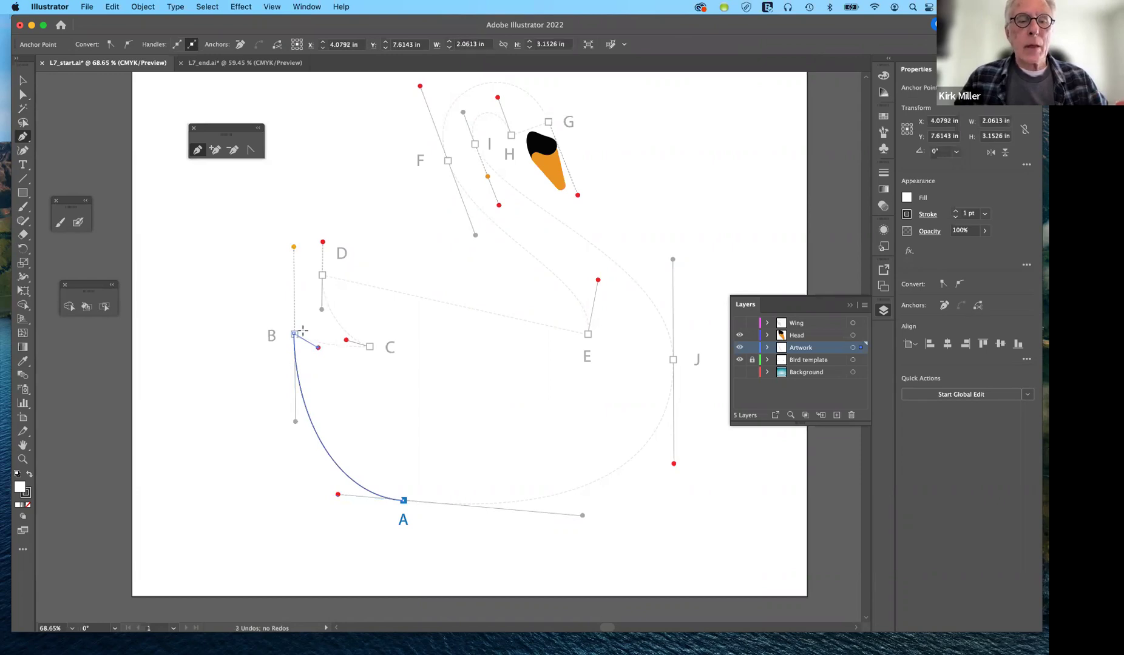
- Add point C with its outgoing handle on the red dot, and curve to D using its red dot, removing D's outgoing handle
{"action": "left_click", "coordinate": [369, 346]}
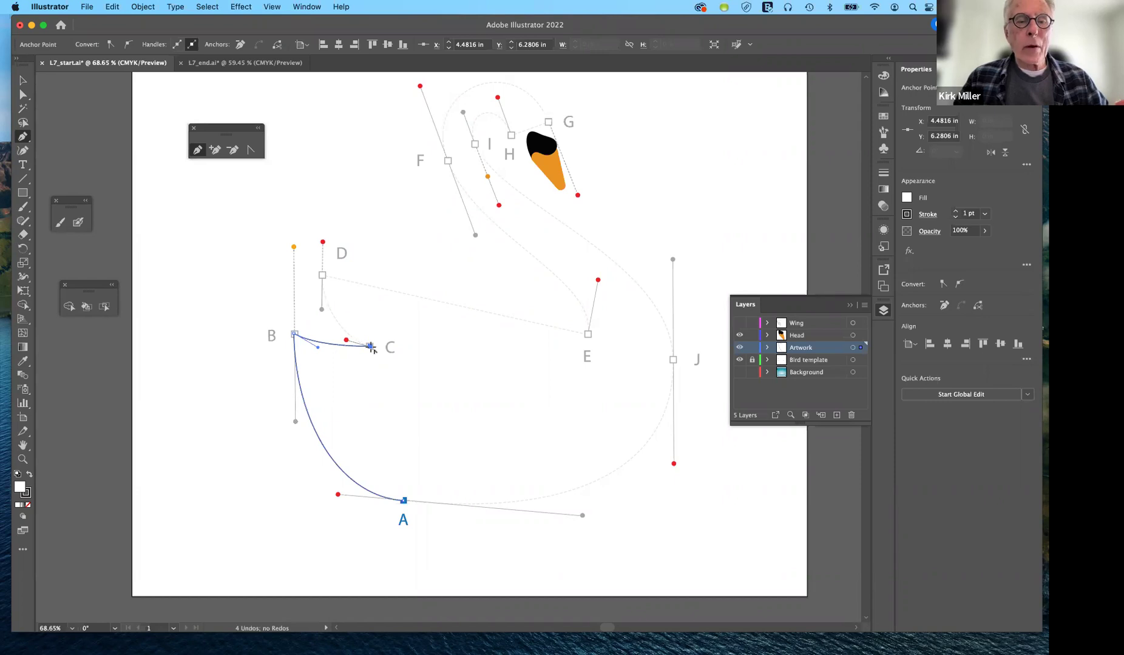
{"action": "left_click_drag", "start_coordinate": [349, 345], "coordinate": [346, 344]}
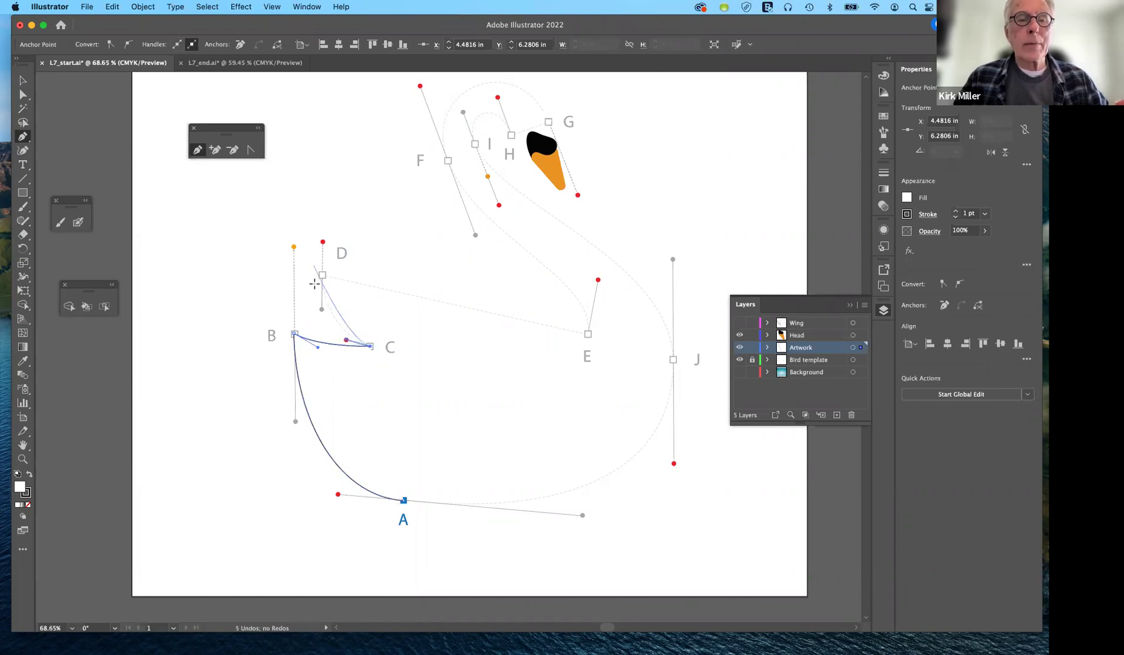
{"action": "left_click", "coordinate": [322, 274]}
{"action": "left_click_drag", "start_coordinate": [322, 275], "coordinate": [322, 242]}
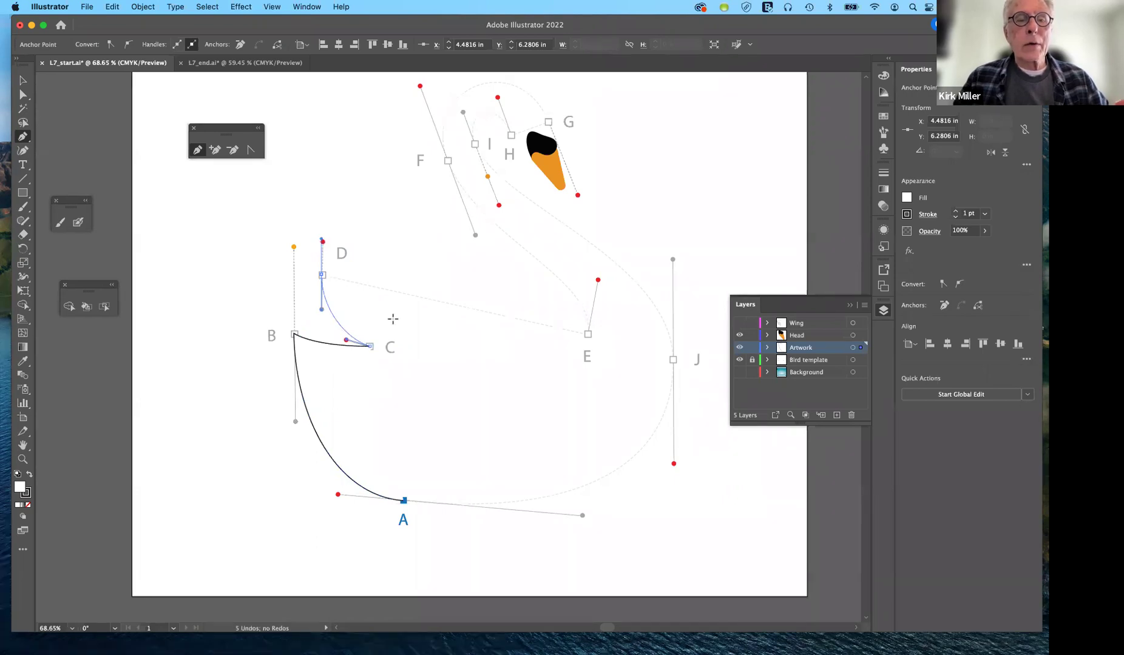
{"action": "left_click", "coordinate": [321, 275]}
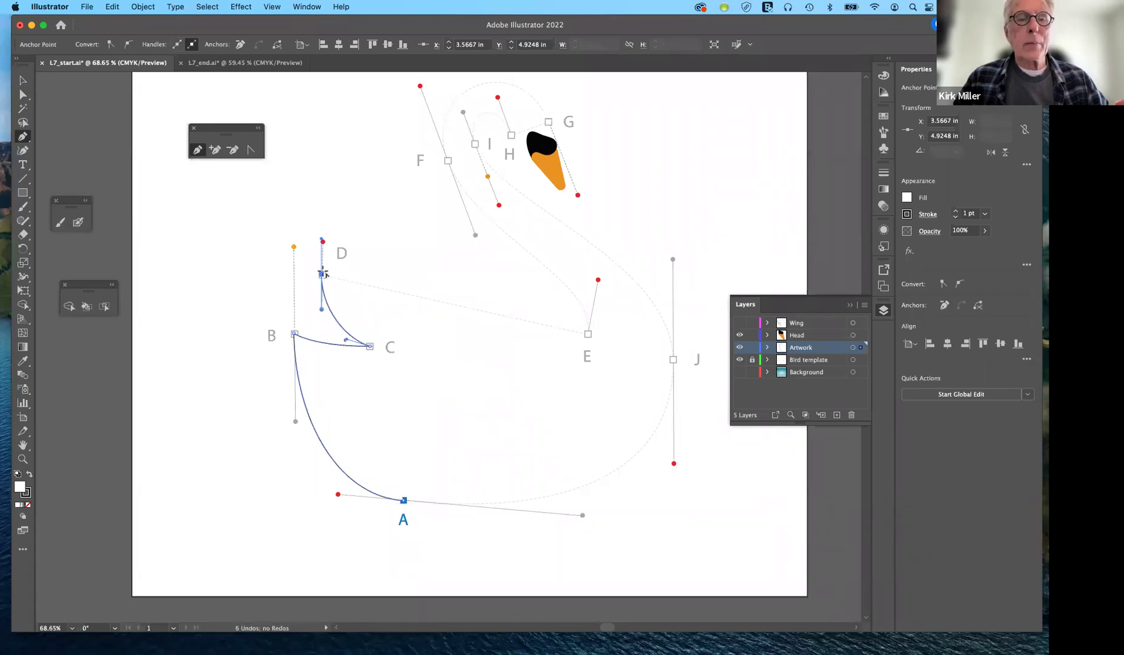
- Draw the straight segment from D to E and pull E's outgoing handle to its red dot
{"action": "left_click", "coordinate": [586, 334]}
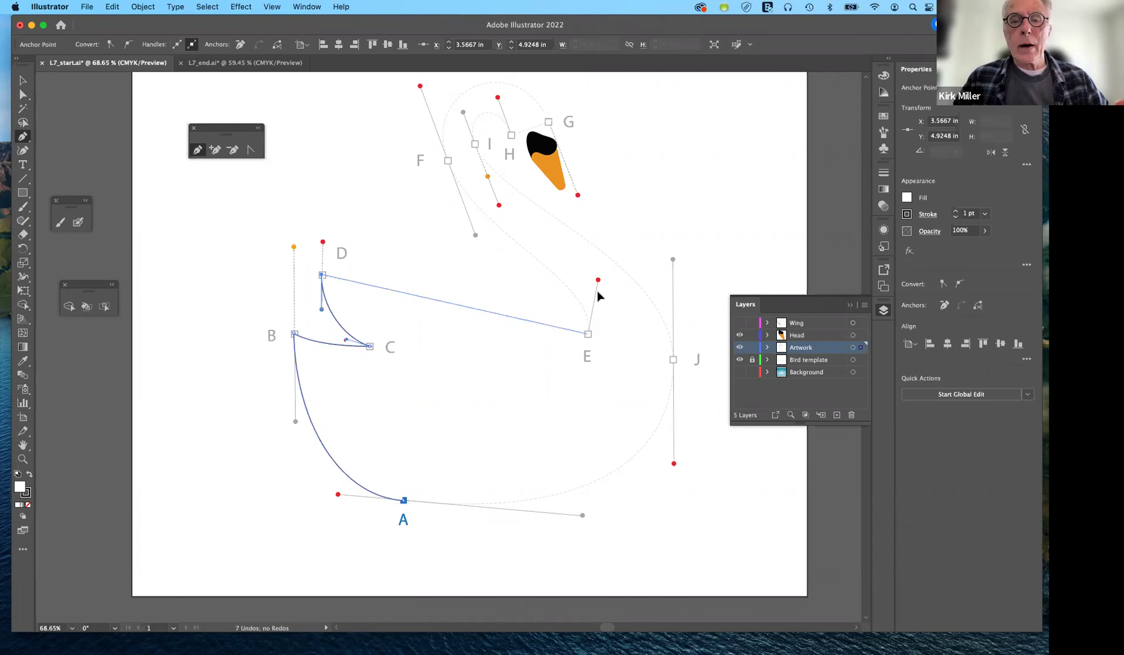
{"action": "left_click_drag", "start_coordinate": [598, 295], "coordinate": [586, 333]}
{"action": "key", "text": "super+z"}
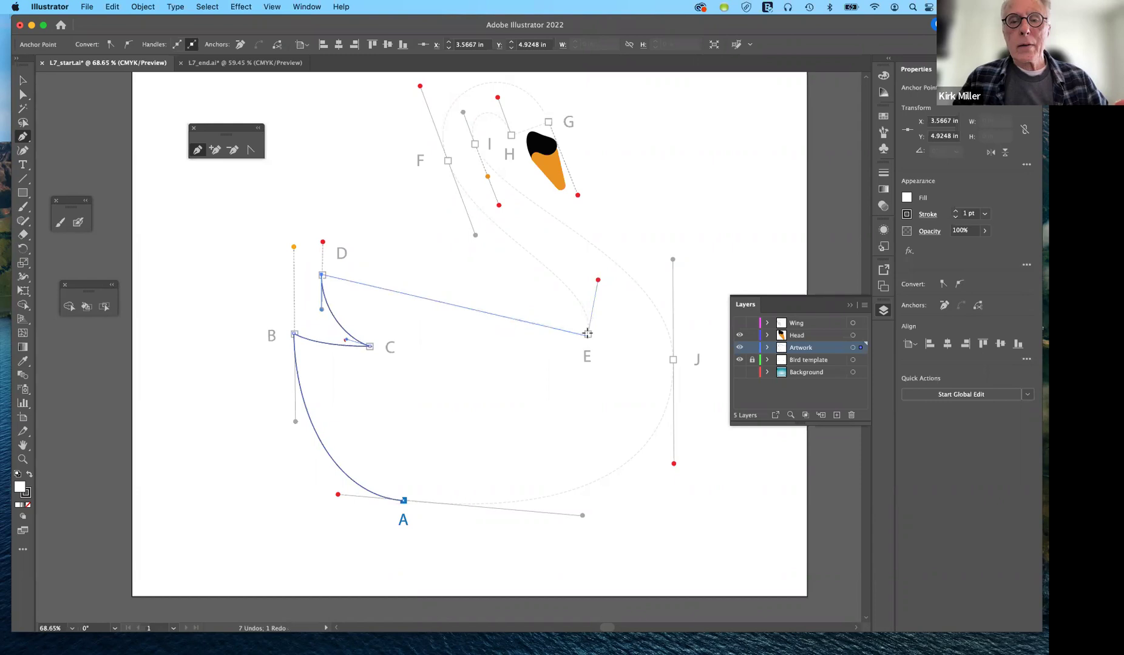
{"action": "key", "text": "super+shift+z"}
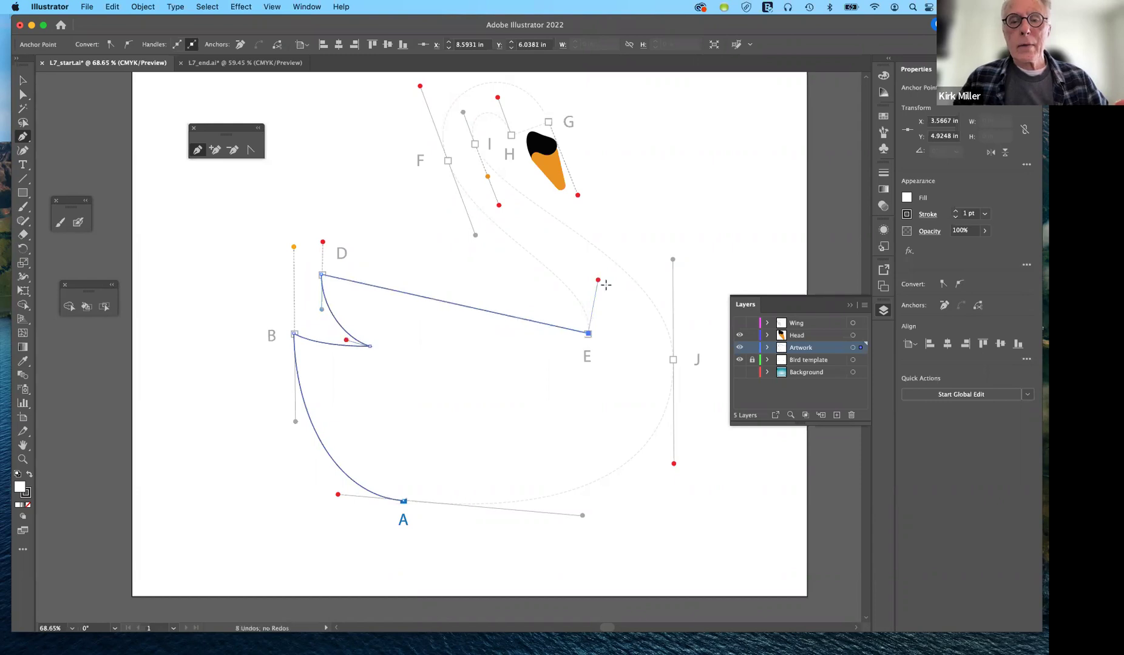
{"action": "left_click_drag", "start_coordinate": [606, 285], "coordinate": [599, 280]}
{"action": "left_click_drag", "start_coordinate": [588, 334], "coordinate": [598, 280]}
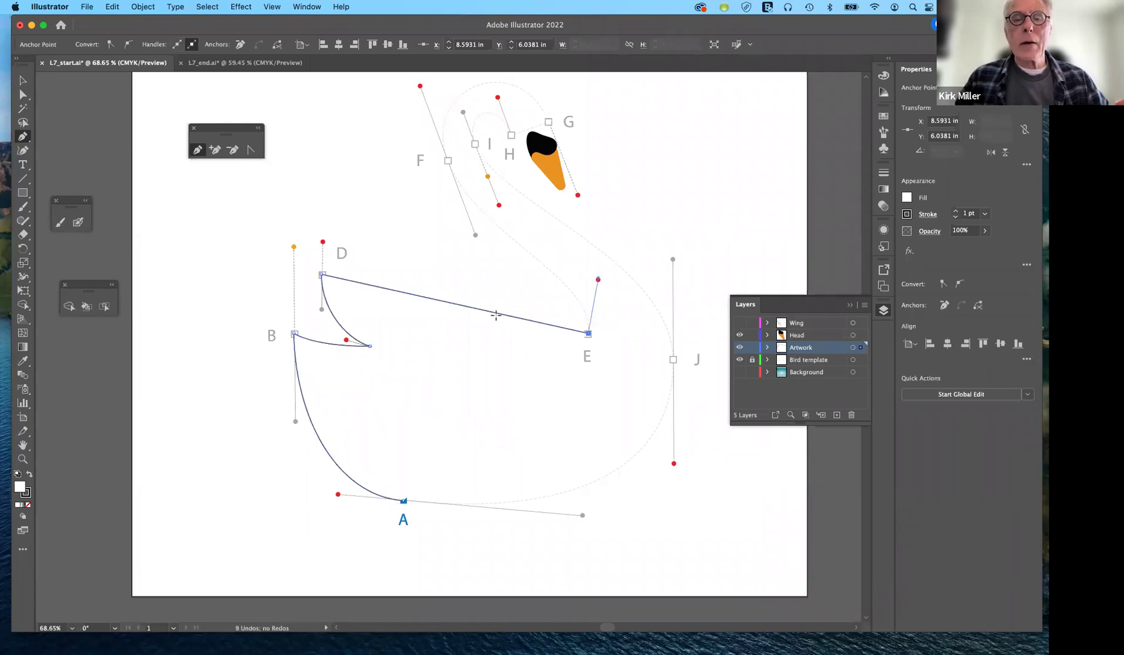
- Draw the neck curve from E to F, pulling F's handle to its red dot
{"action": "left_click", "coordinate": [452, 187], "text": "super"}
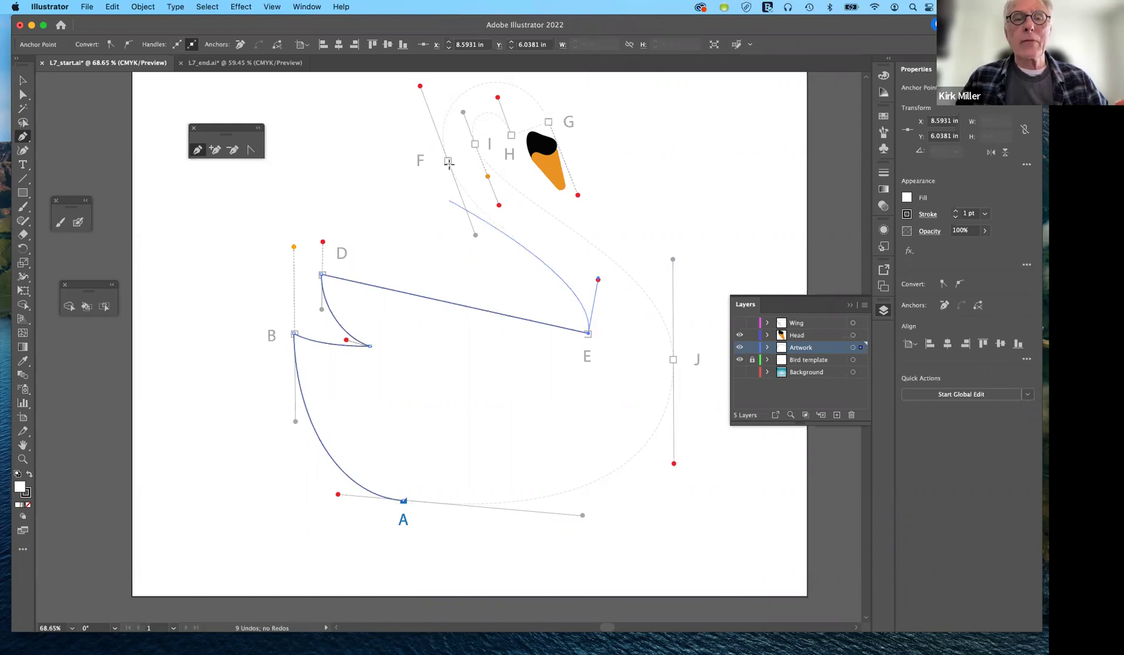
{"action": "left_click_drag", "start_coordinate": [448, 162], "coordinate": [372, 193]}
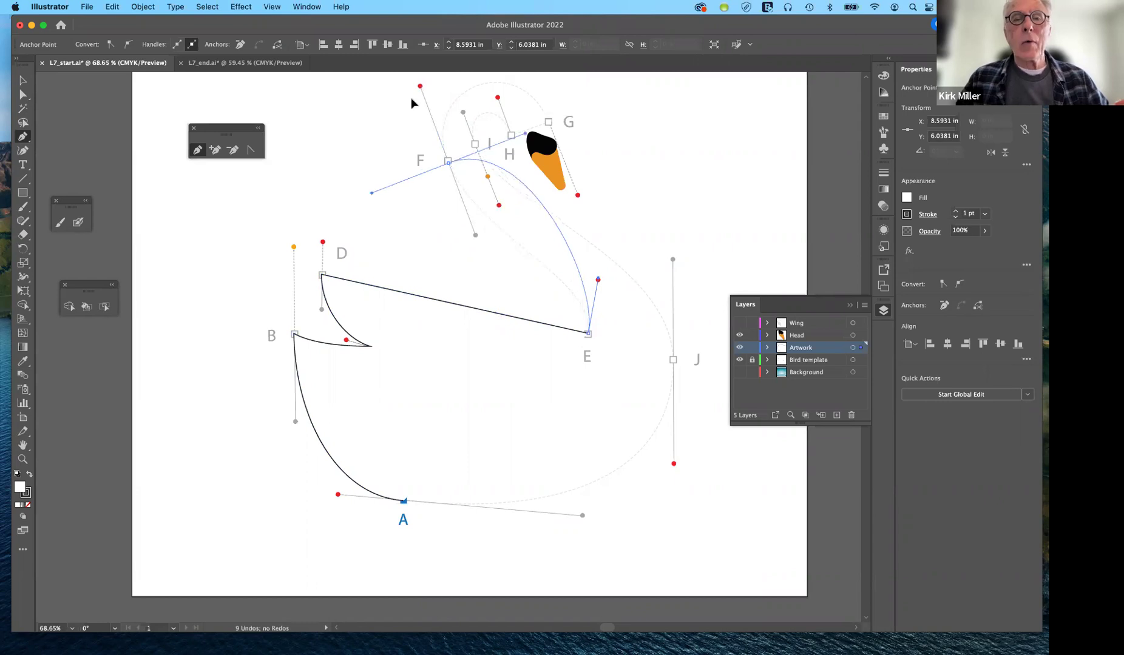
{"action": "left_click_drag", "start_coordinate": [410, 98], "coordinate": [420, 86]}
- Draw the head curve from F to G with G's handle on its red dot, and set the path's fill to None
{"action": "left_click", "coordinate": [511, 134]}
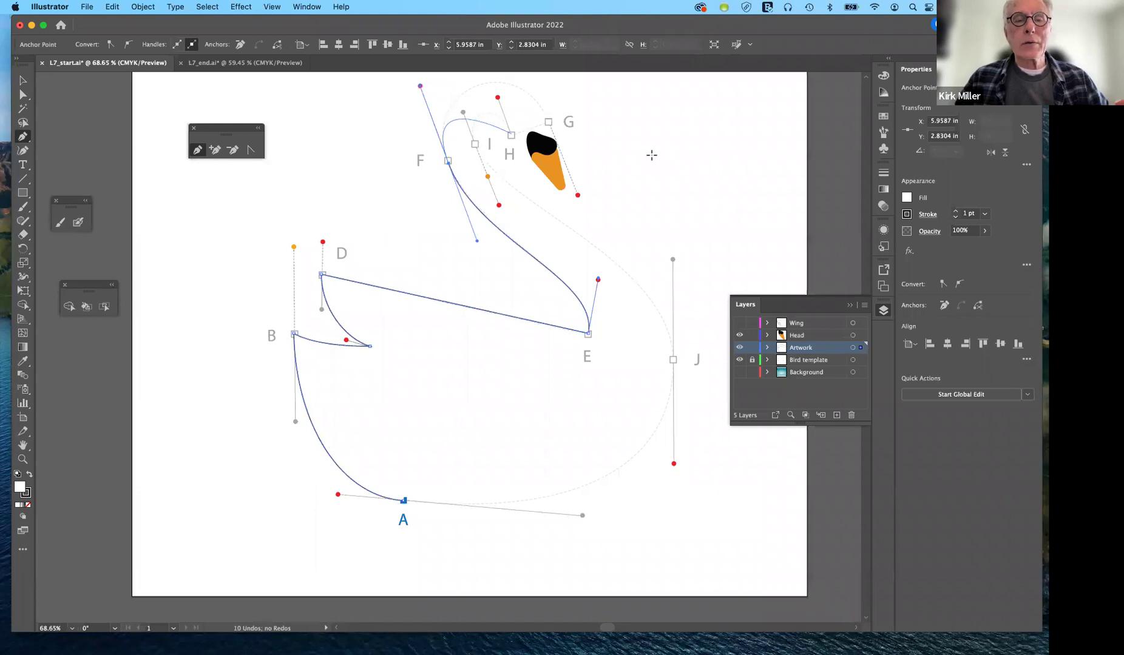
{"action": "scroll", "coordinate": [652, 155], "scroll_direction": "up", "scroll_amount": 1}
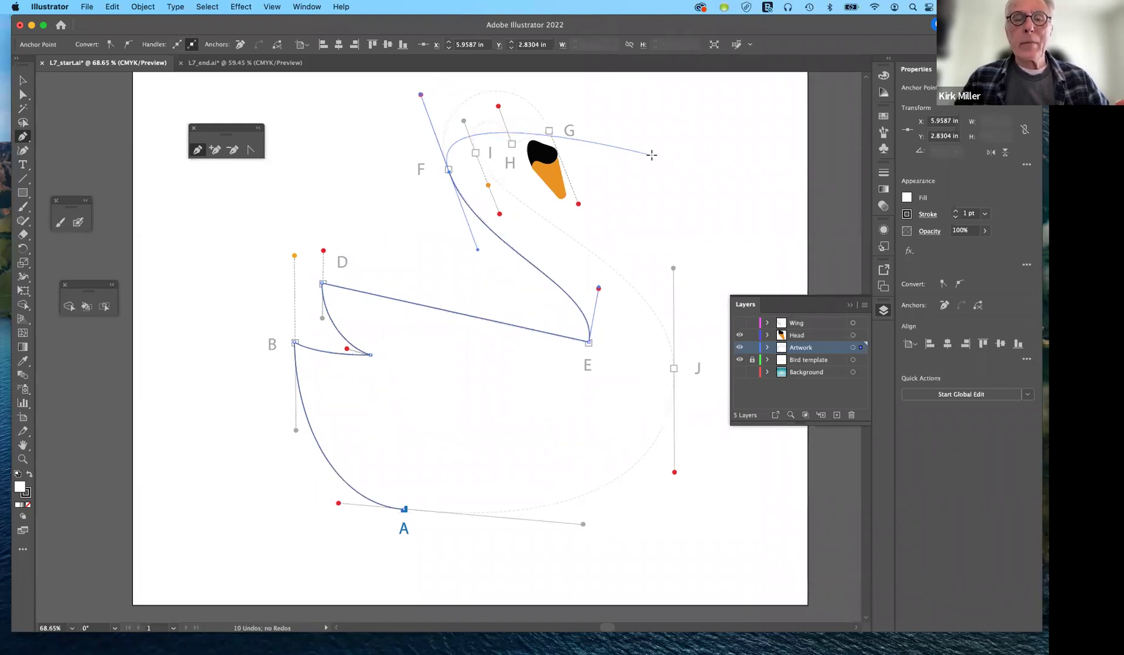
{"action": "scroll", "coordinate": [575, 138], "scroll_direction": "up", "scroll_amount": 5}
{"action": "scroll", "coordinate": [575, 138], "scroll_direction": "right", "scroll_amount": 3}
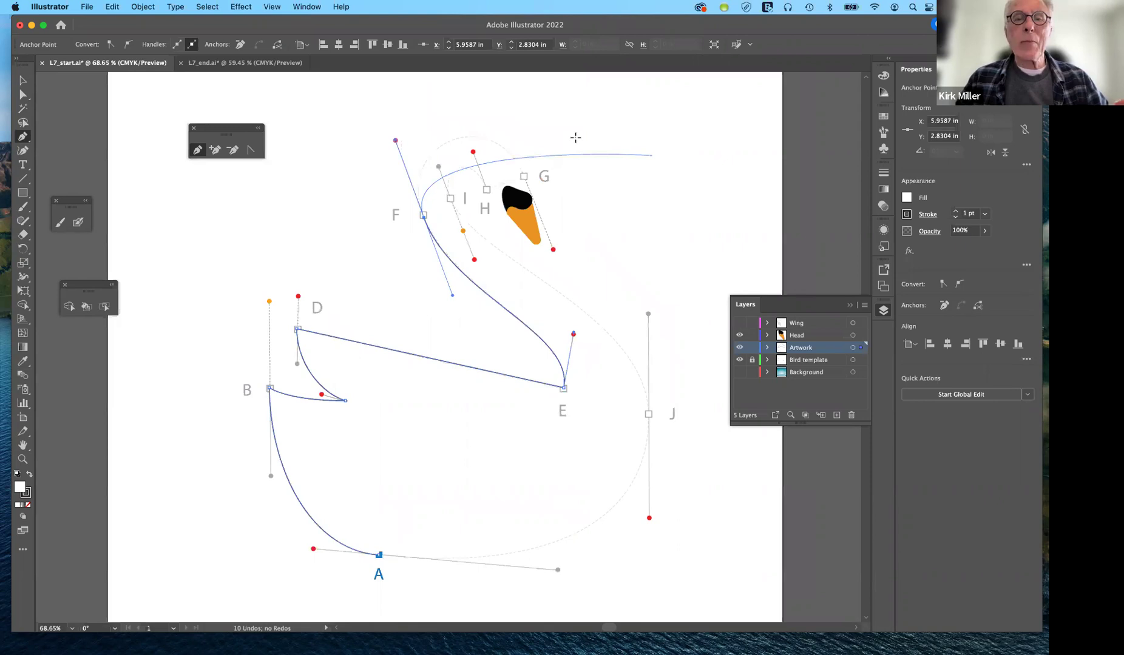
{"action": "scroll", "coordinate": [432, 140], "scroll_direction": "down", "scroll_amount": 1}
{"action": "scroll", "coordinate": [431, 140], "scroll_direction": "left", "scroll_amount": 1}
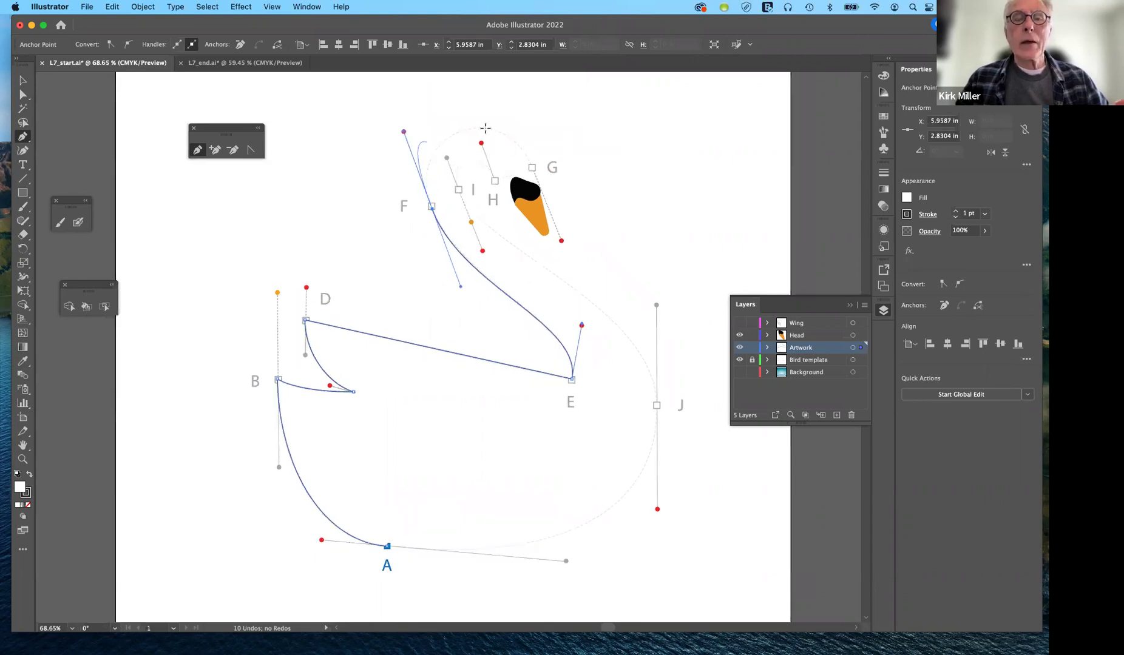
{"action": "mouse_move", "coordinate": [486, 128]}
{"action": "left_mouse_down"}
{"action": "mouse_move", "coordinate": [461, 134]}
{"action": "mouse_move", "coordinate": [486, 127]}
{"action": "left_mouse_up"}
{"action": "left_click", "coordinate": [532, 166]}
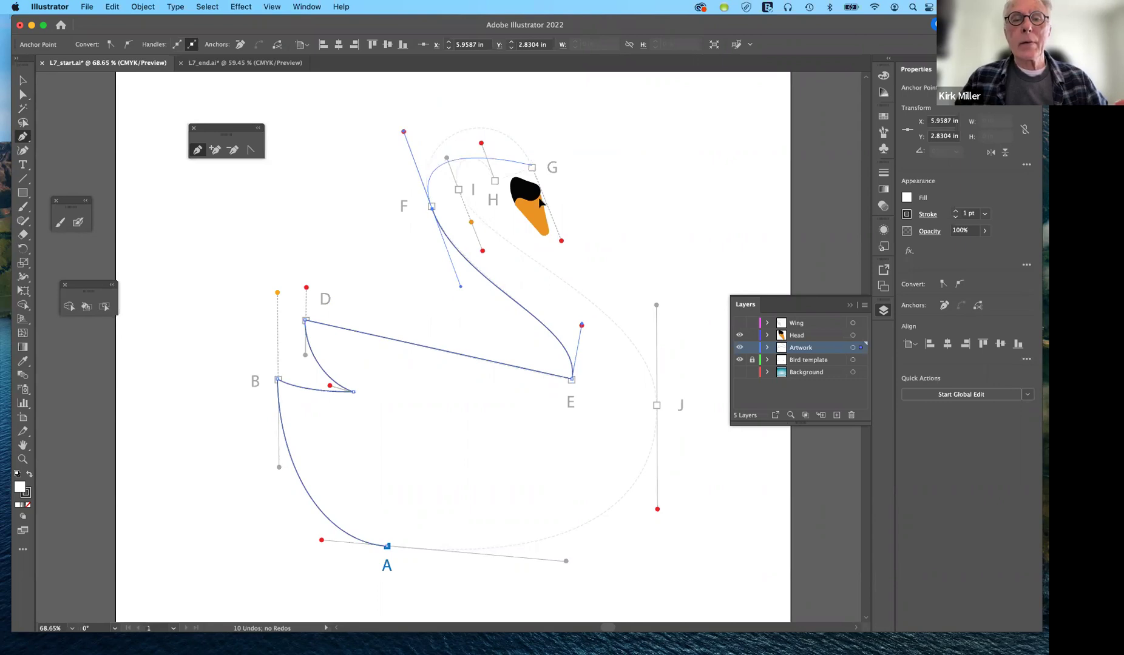
{"action": "left_click_drag", "start_coordinate": [540, 201], "coordinate": [559, 241]}
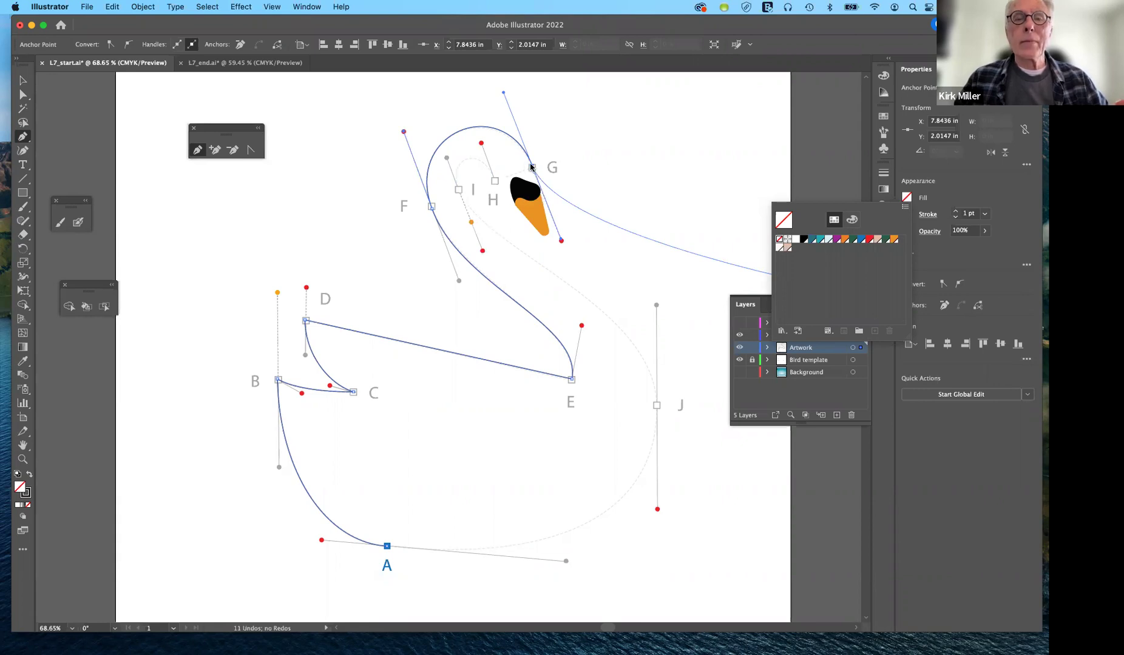
- Remove G's outgoing handle and draw a straight segment from G to H
{"action": "left_click", "coordinate": [458, 192]}
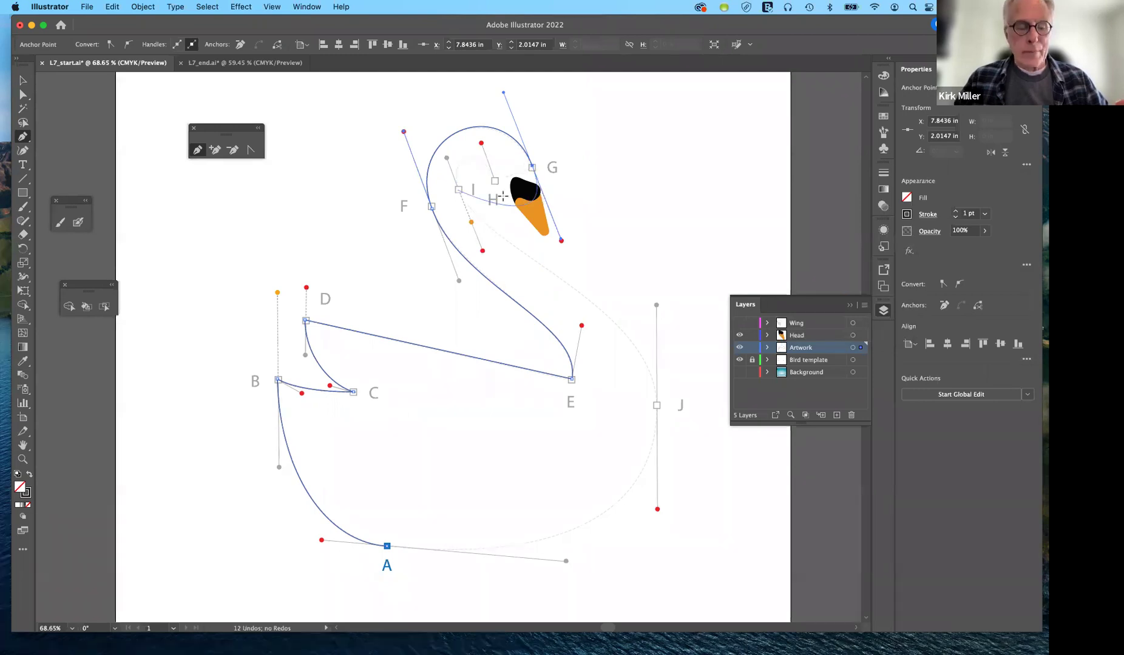
{"action": "left_click", "coordinate": [532, 167]}
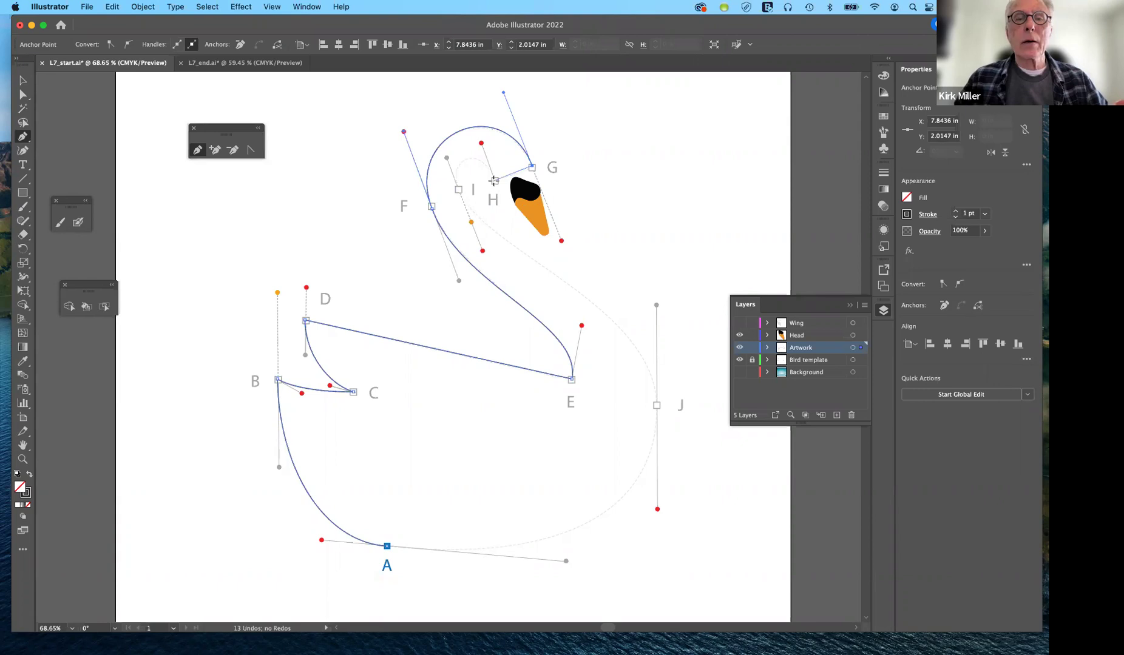
{"action": "key", "text": "Escape"}
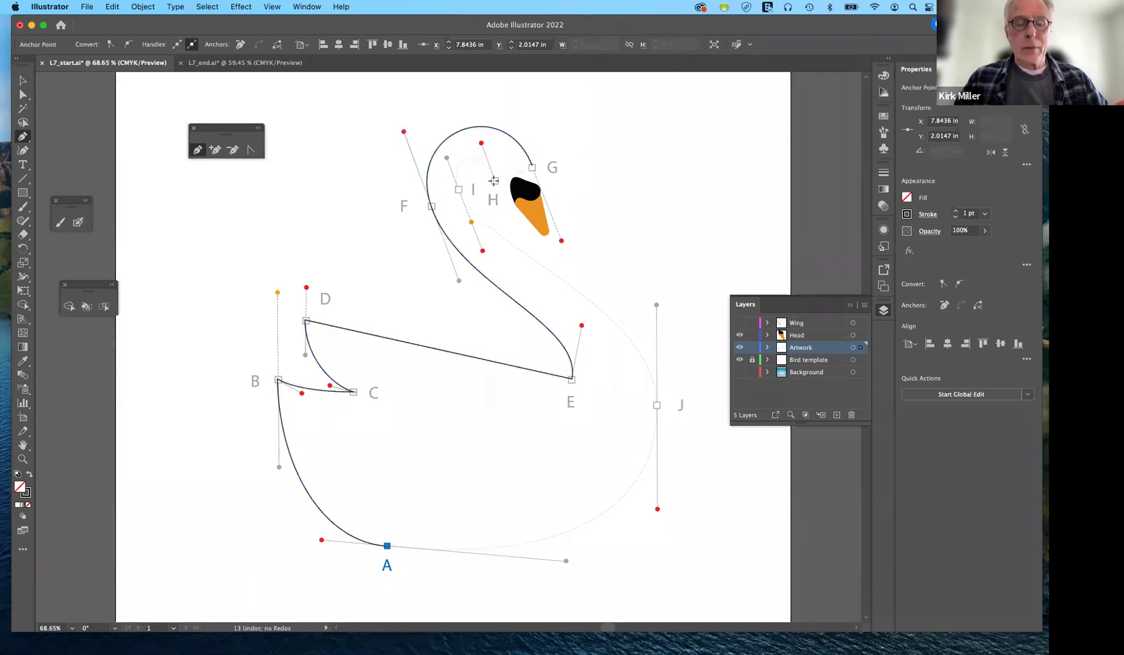
{"action": "left_click", "coordinate": [494, 180]}
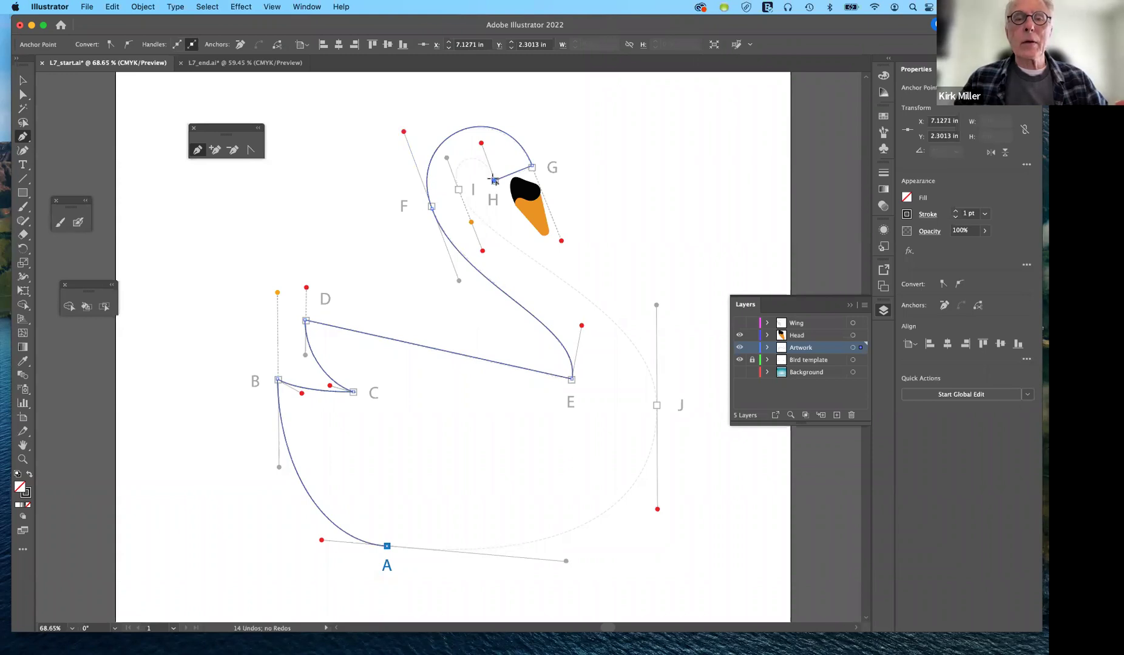
- Pull H's outgoing handle to its red dot and draw the curve to I with I's handle on the gold dot
{"action": "left_click_drag", "start_coordinate": [482, 142], "coordinate": [481, 143]}
{"action": "left_click", "coordinate": [459, 189]}
{"action": "left_click_drag", "start_coordinate": [464, 218], "coordinate": [472, 225]}
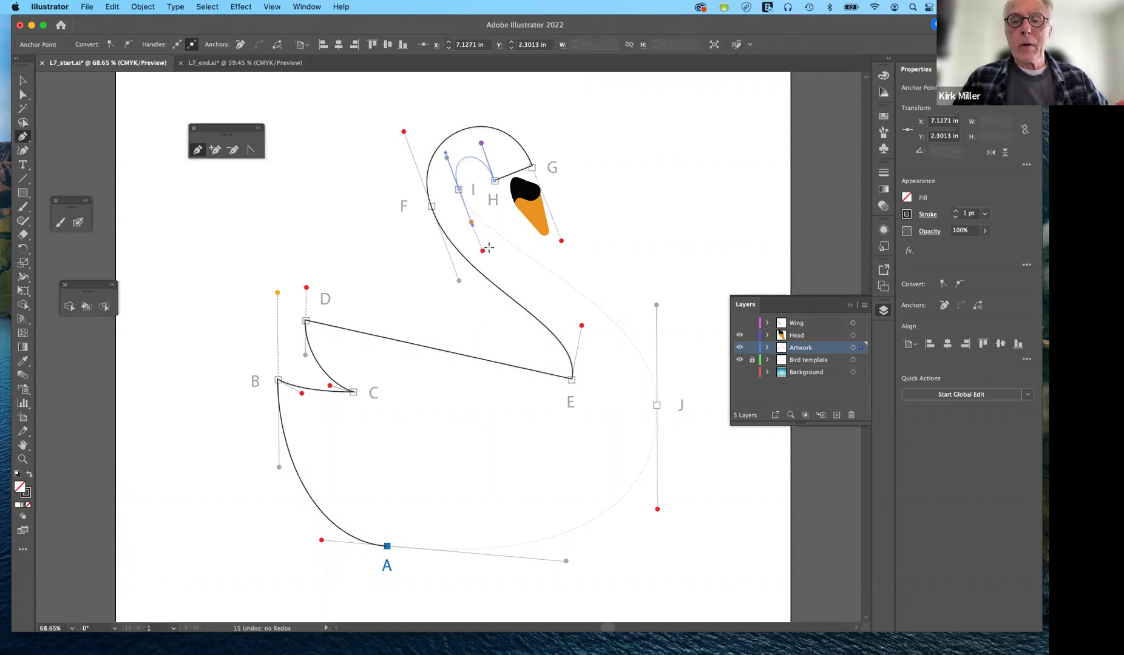
- Draw the neck and chest curve from I to J with J's handle pulled down to its red dot
{"action": "left_click_drag", "start_coordinate": [489, 248], "coordinate": [489, 247]}
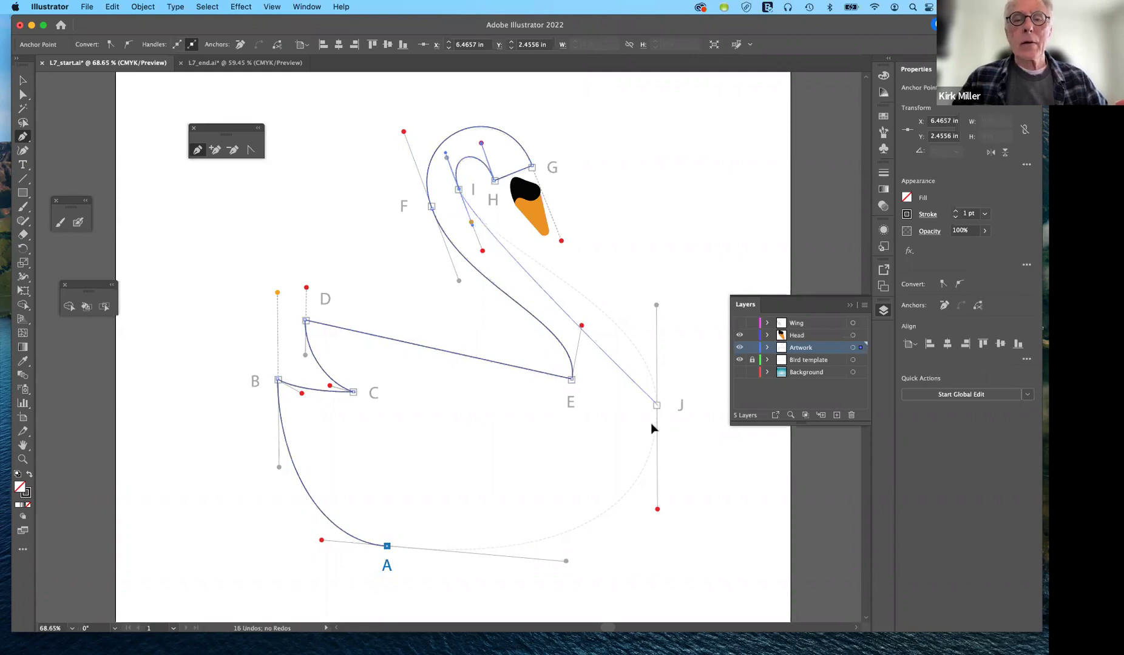
{"action": "left_click_drag", "start_coordinate": [651, 425], "coordinate": [657, 509]}
{"action": "left_click_drag", "start_coordinate": [612, 432], "coordinate": [514, 331]}
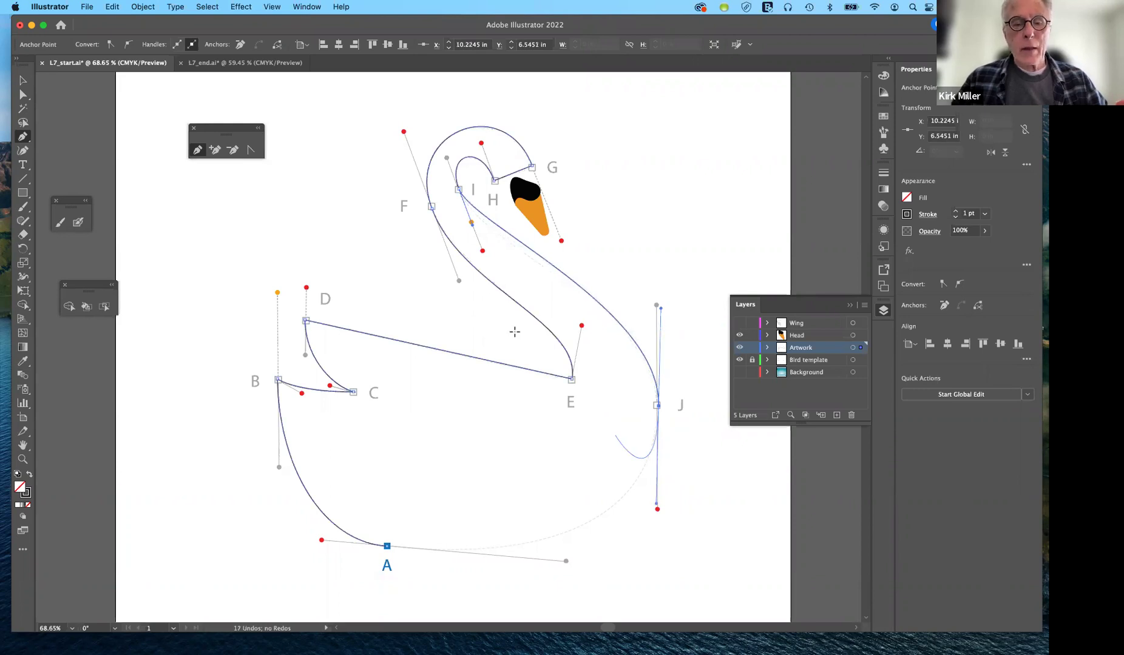
- Close the path at A with a curve from J, pulling A's handle to its red dot
{"action": "left_click", "coordinate": [388, 547]}
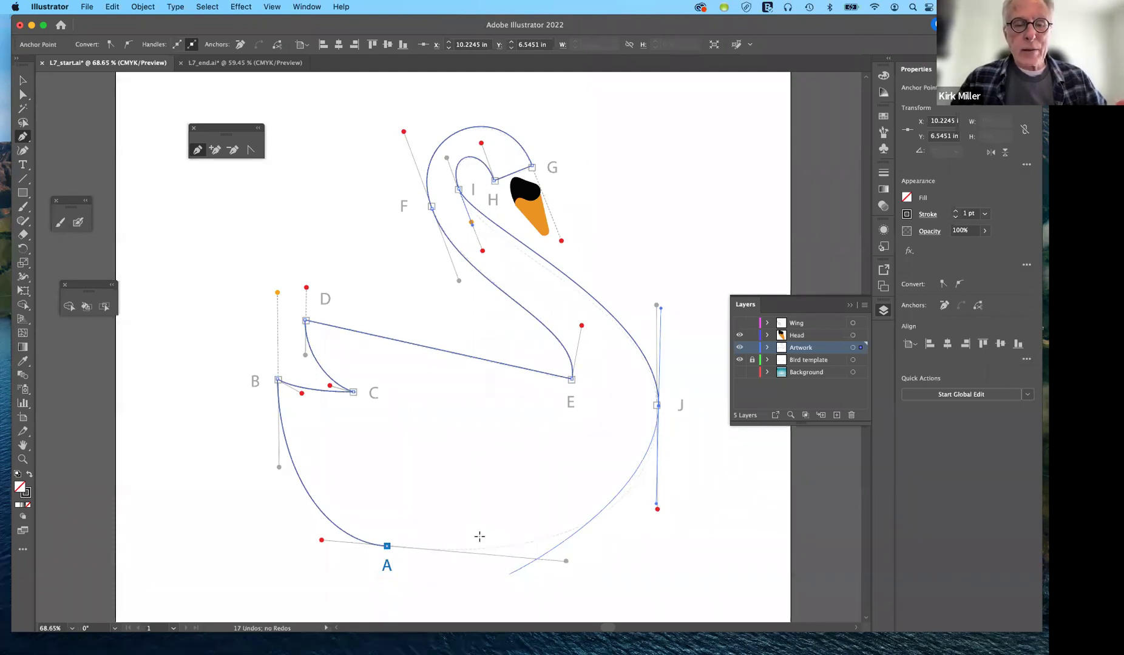
{"action": "left_click", "coordinate": [387, 547]}
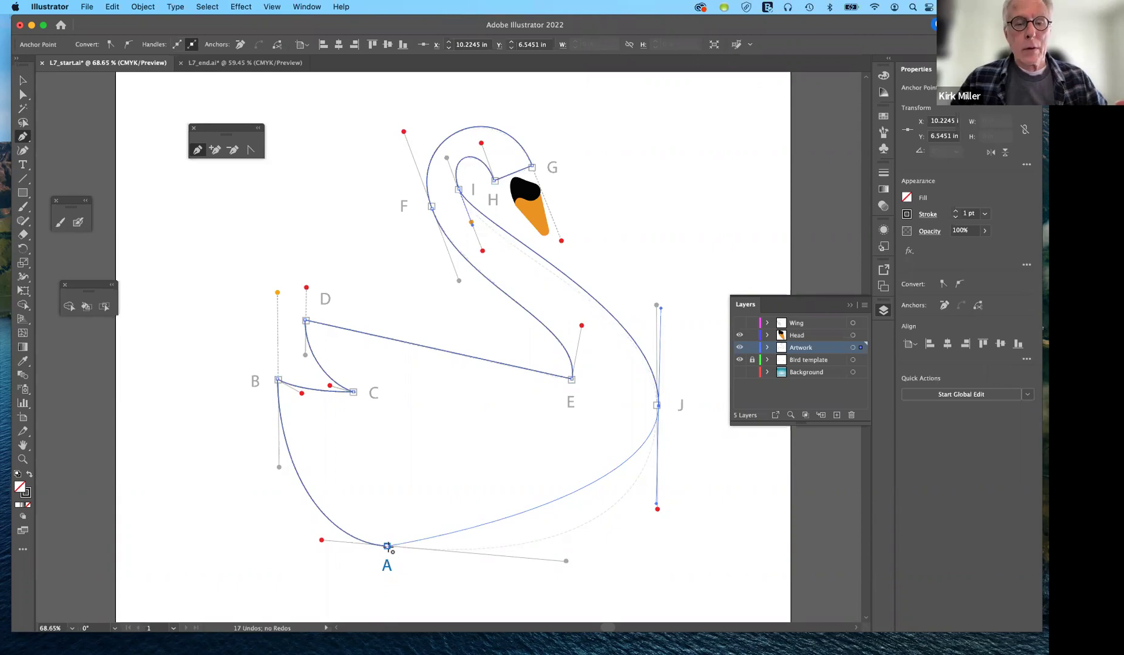
{"action": "left_click", "coordinate": [388, 547]}
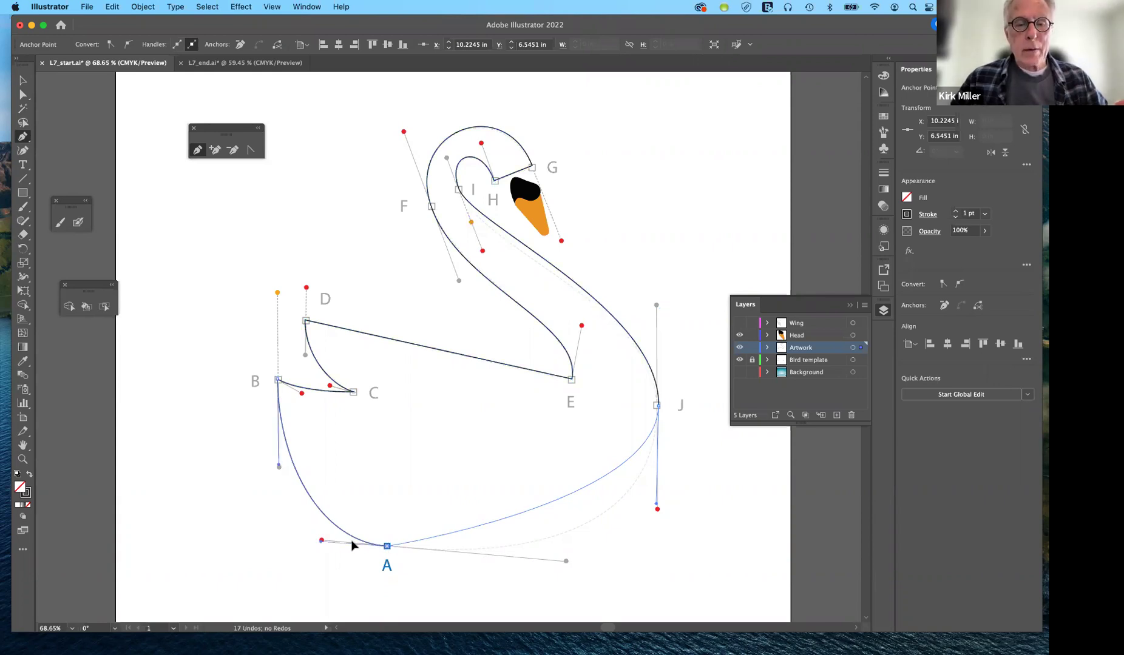
{"action": "left_click_drag", "start_coordinate": [352, 542], "coordinate": [215, 517]}
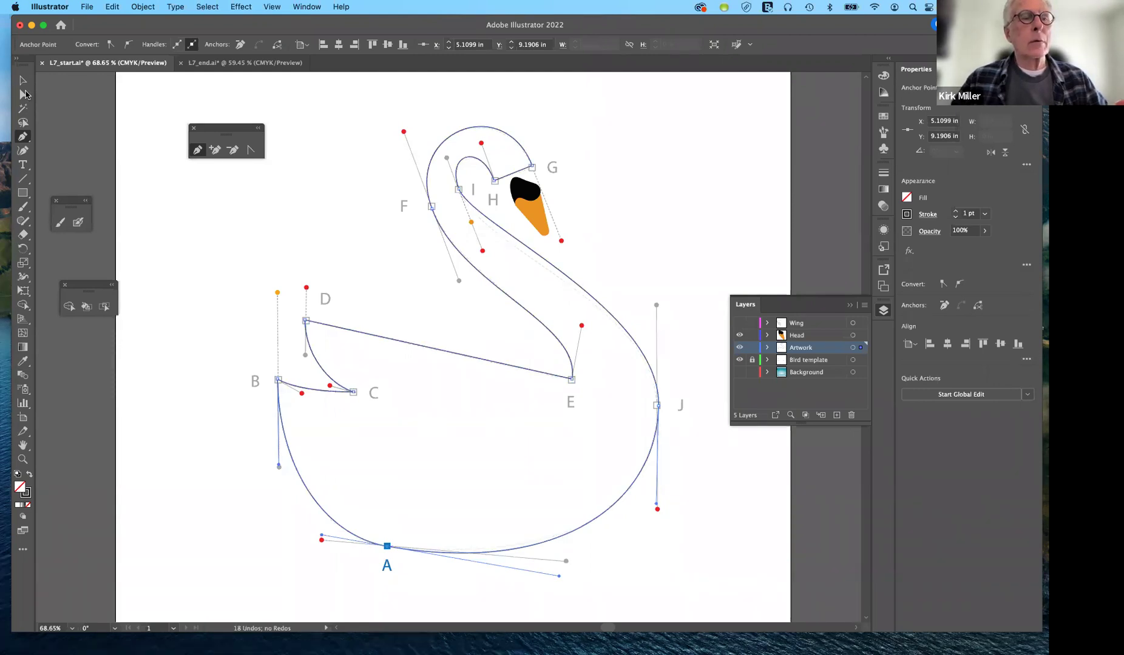
- Use the Direct Selection tool to extend I's lower handle from the gold dot to the red dot
{"action": "left_click", "coordinate": [24, 94]}
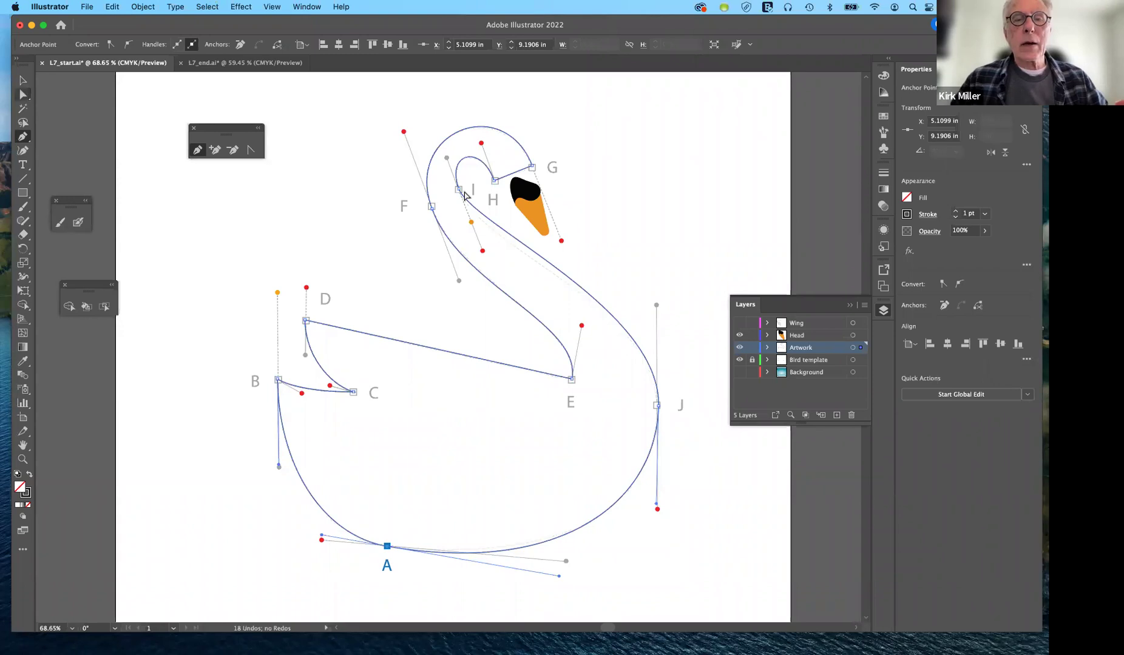
{"action": "left_click", "coordinate": [474, 226]}
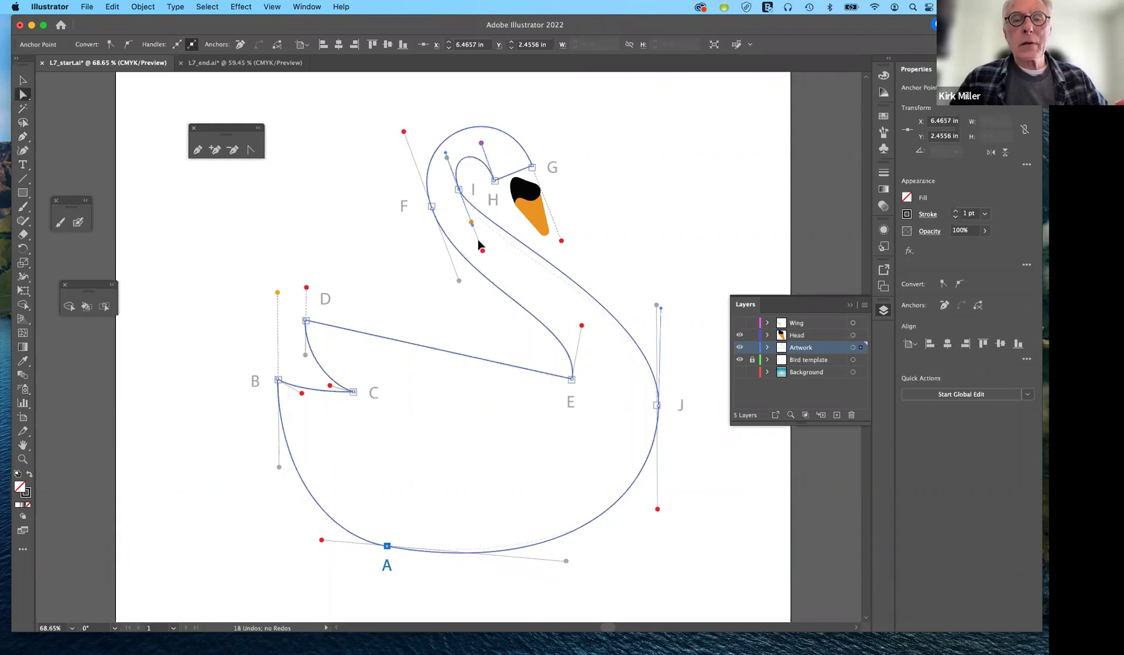
{"action": "left_click_drag", "start_coordinate": [480, 249], "coordinate": [481, 252]}
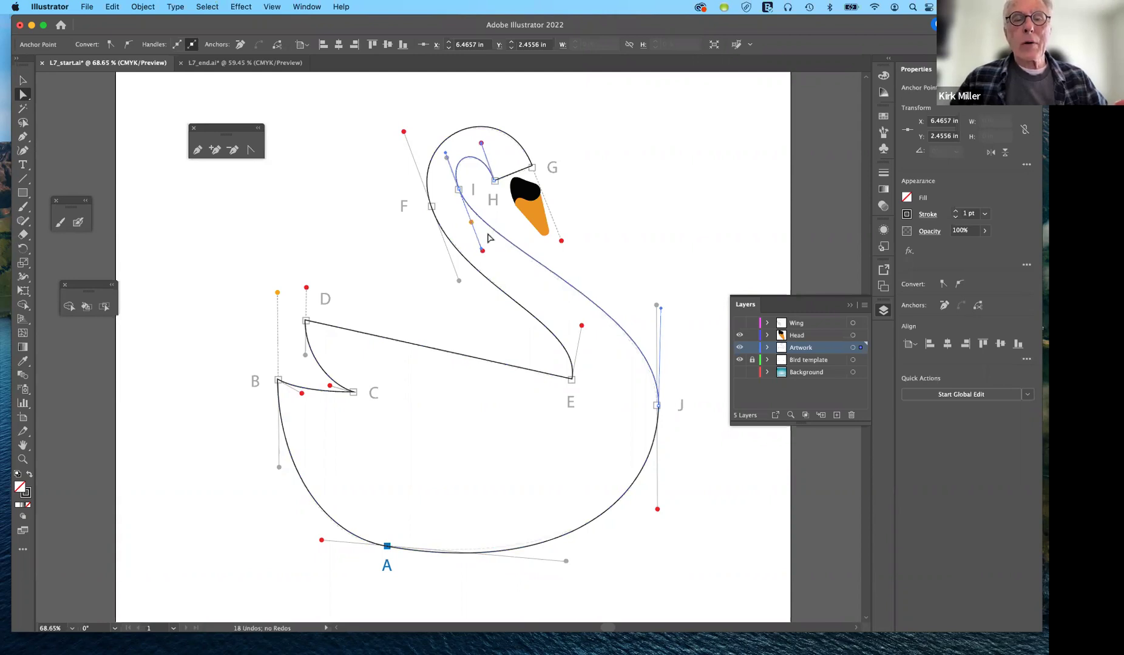
- Move A's handle onto the gray template dot, and select anchor H on the finished outline to show its handle
{"action": "left_click", "coordinate": [663, 358]}
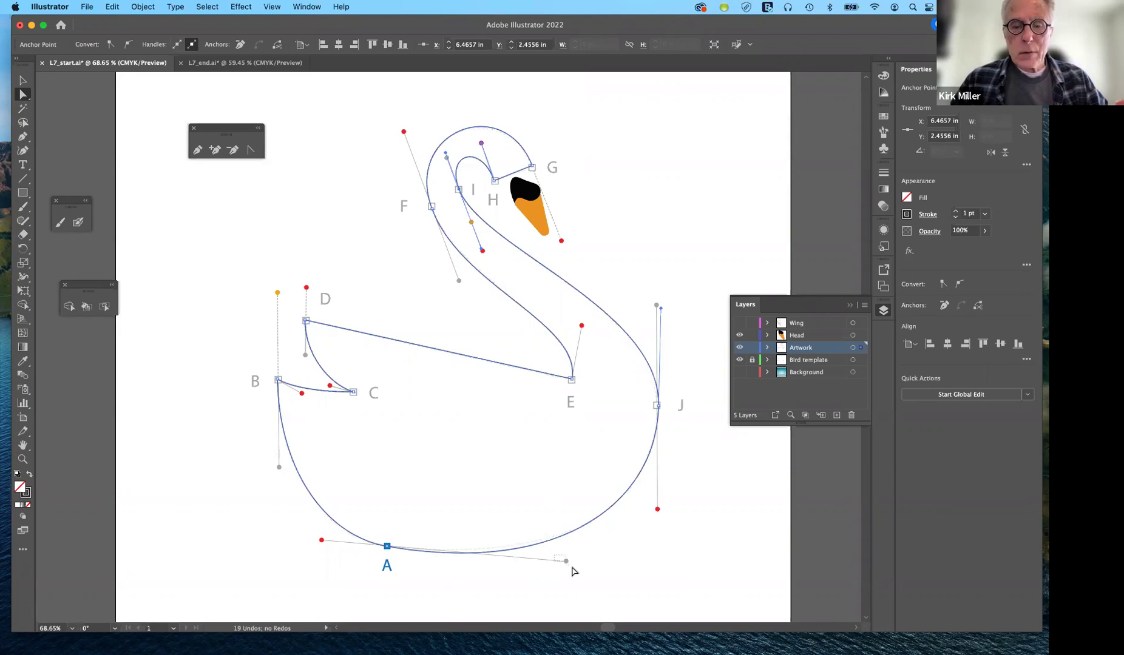
{"action": "left_click", "coordinate": [388, 547]}
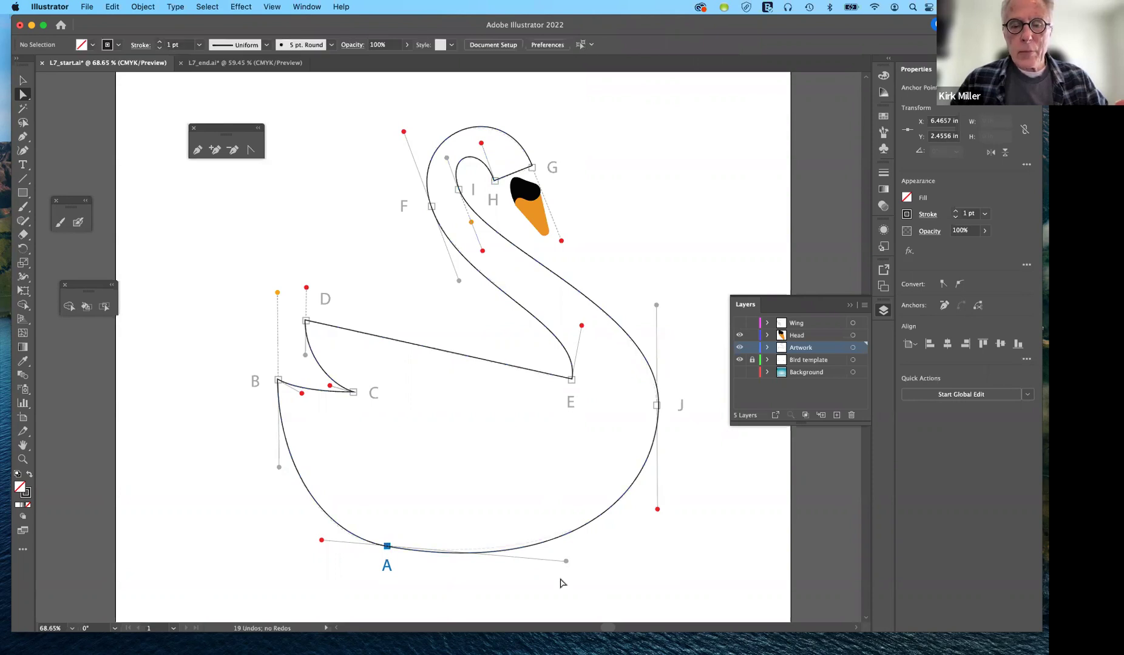
{"action": "left_click_drag", "start_coordinate": [565, 562], "coordinate": [564, 562]}
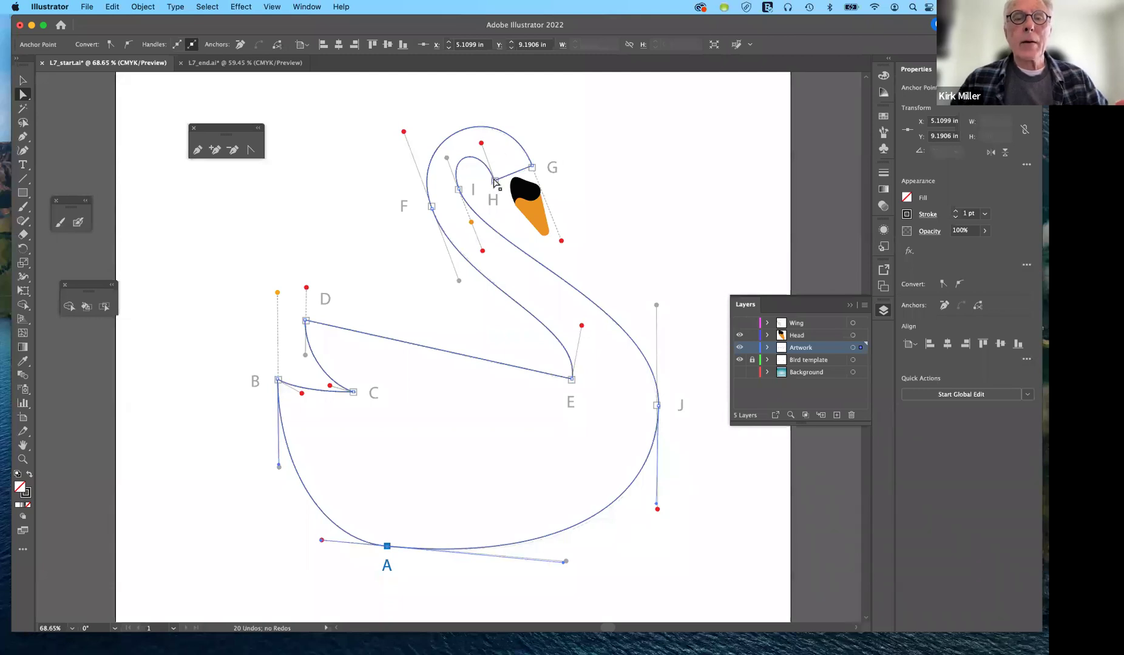
{"action": "left_click", "coordinate": [482, 144]}
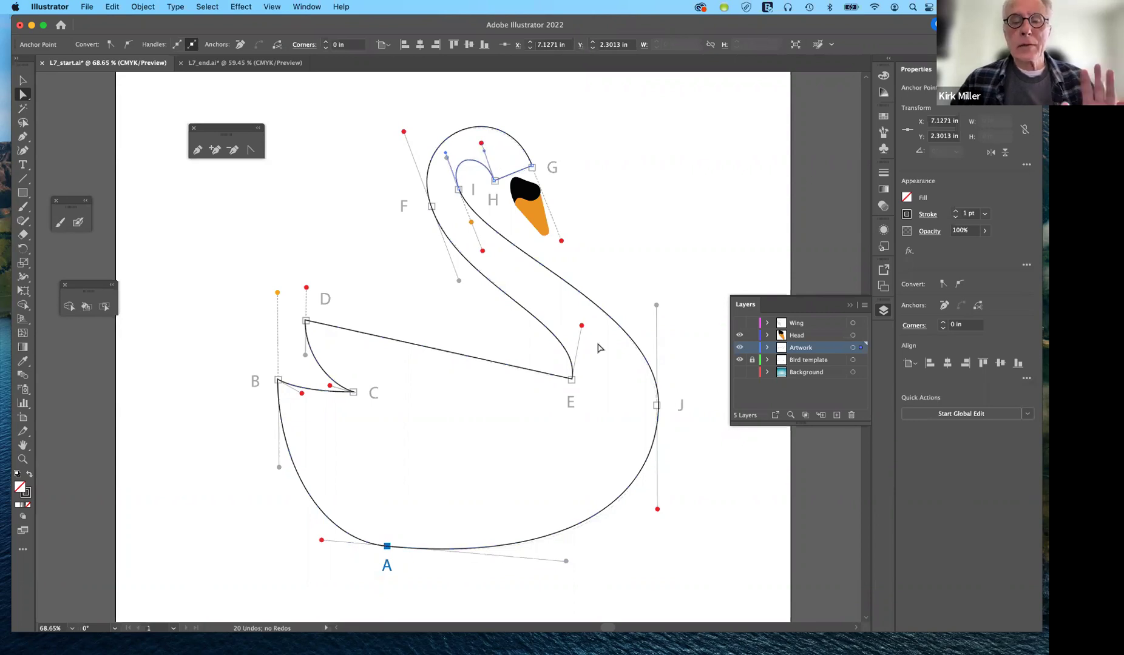
{"action": "left_click", "coordinate": [364, 338]}
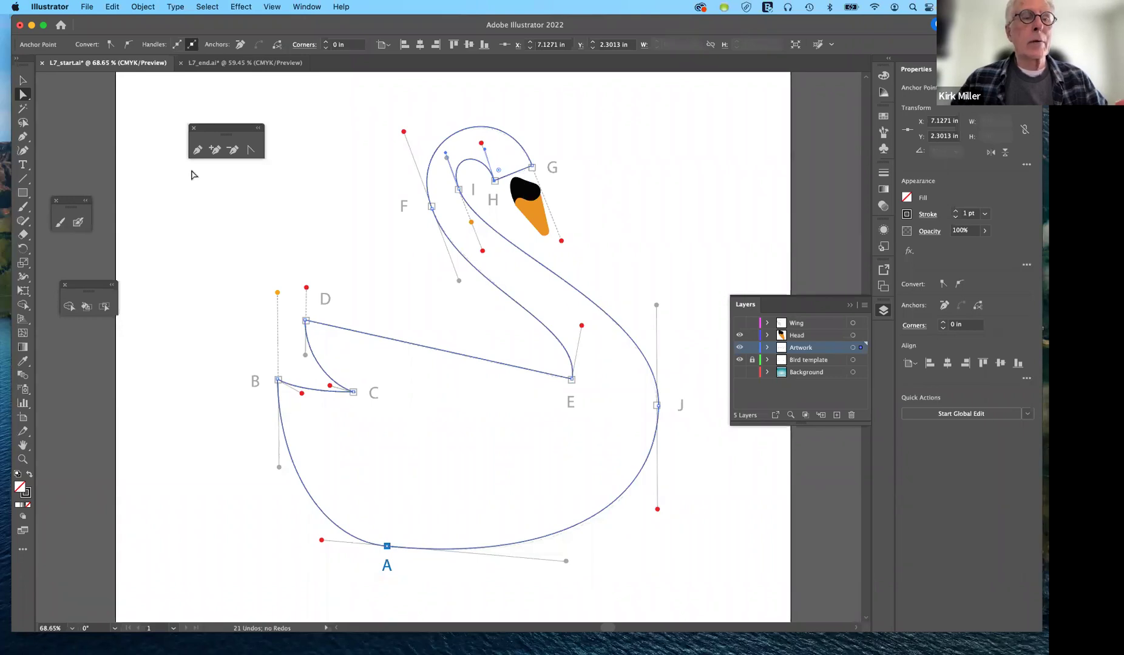
- Add an anchor point midway along the straight segment between G and H, and switch to the Direct Selection tool
{"action": "left_click", "coordinate": [216, 150]}
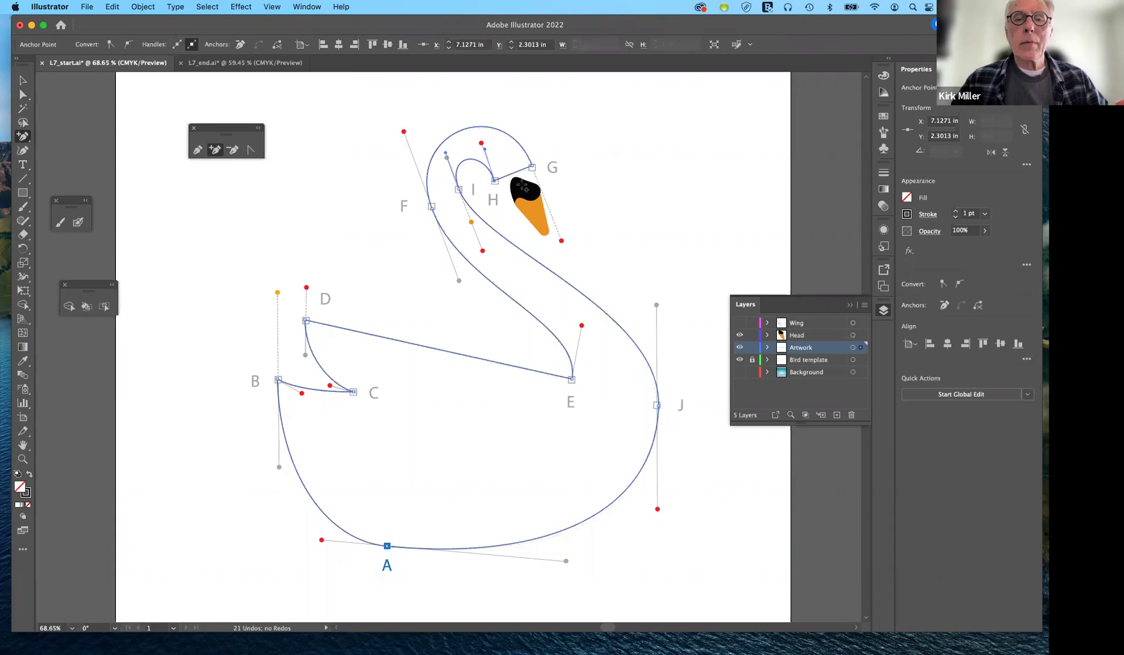
{"action": "left_click", "coordinate": [502, 177]}
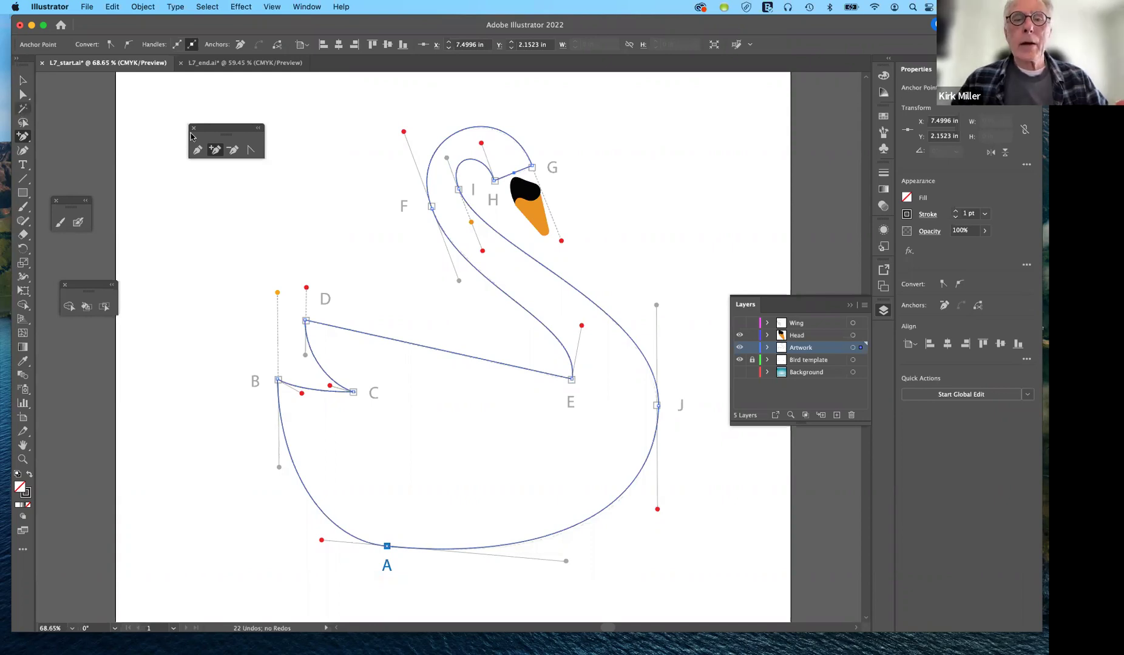
{"action": "key", "text": "a"}
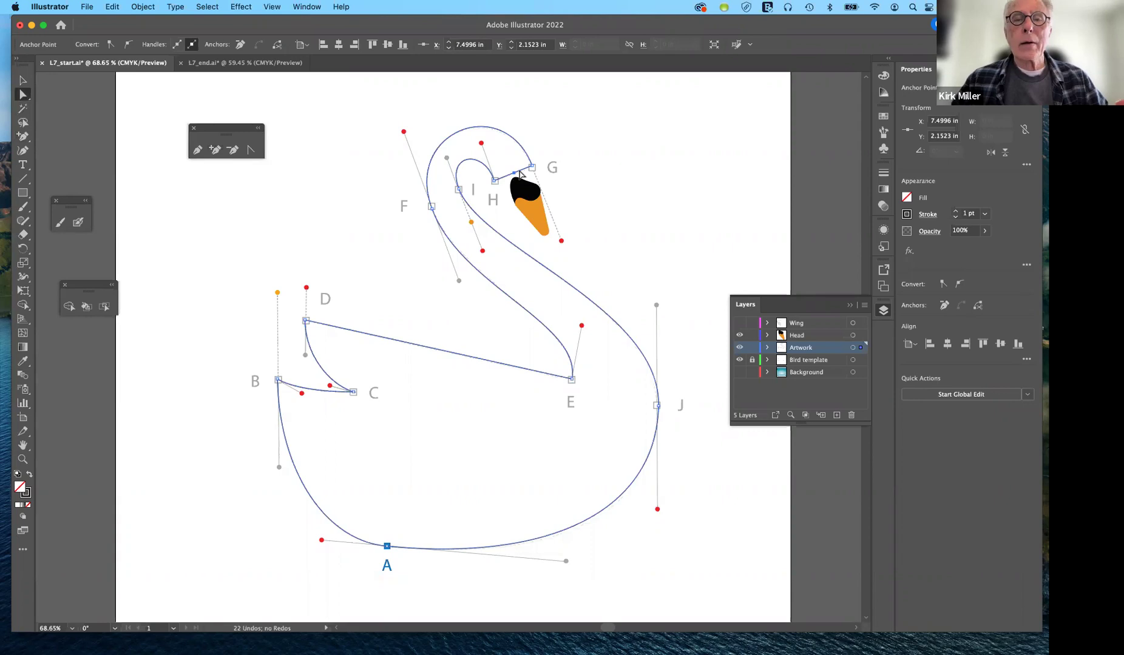
- Try moving the new anchor point down behind the beak and rounding its corner, and undo both changes
{"action": "left_click_drag", "start_coordinate": [520, 195], "coordinate": [524, 192]}
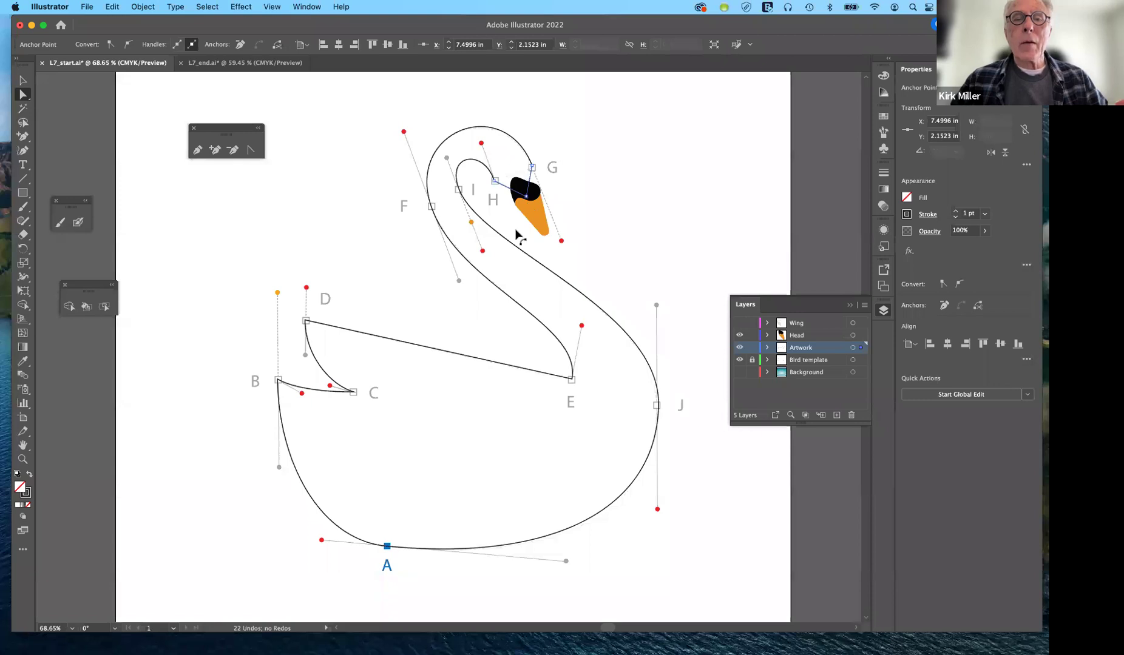
{"action": "left_click", "coordinate": [518, 177]}
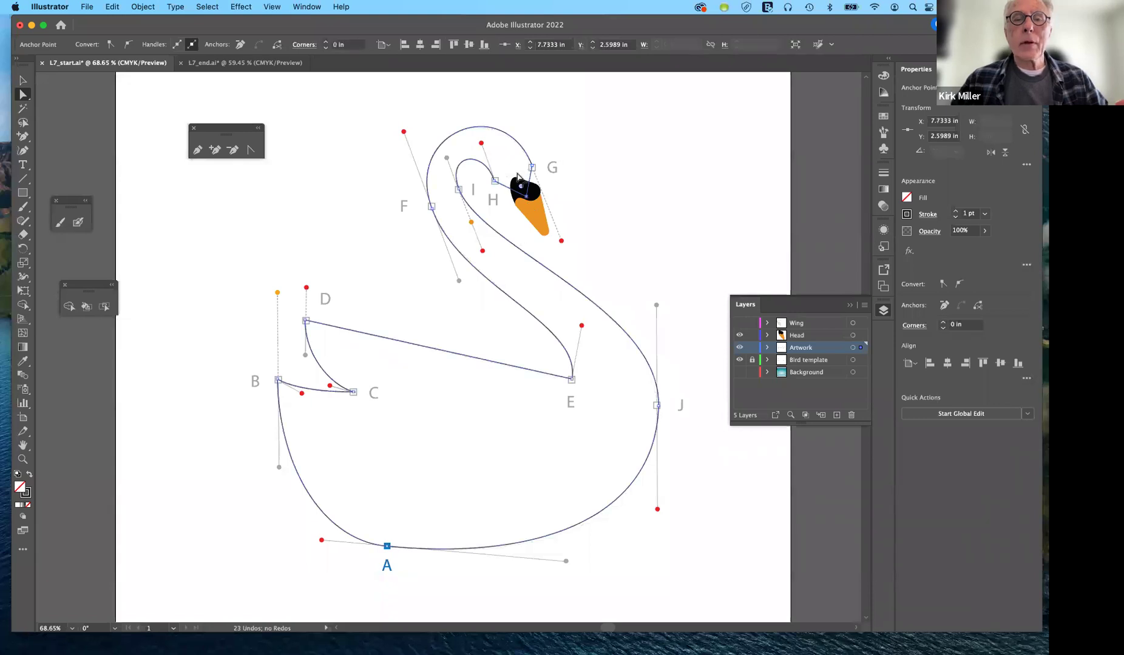
{"action": "left_click_drag", "start_coordinate": [517, 176], "coordinate": [523, 186]}
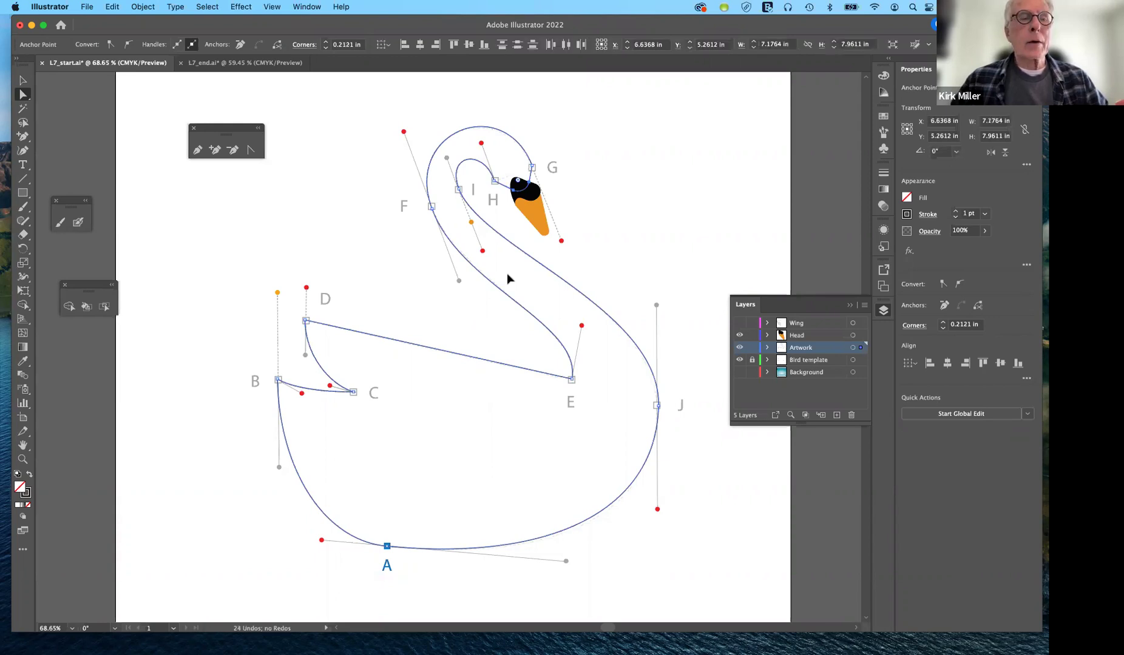
{"action": "key", "text": "super+z"}
{"action": "key", "text": "super+z"}
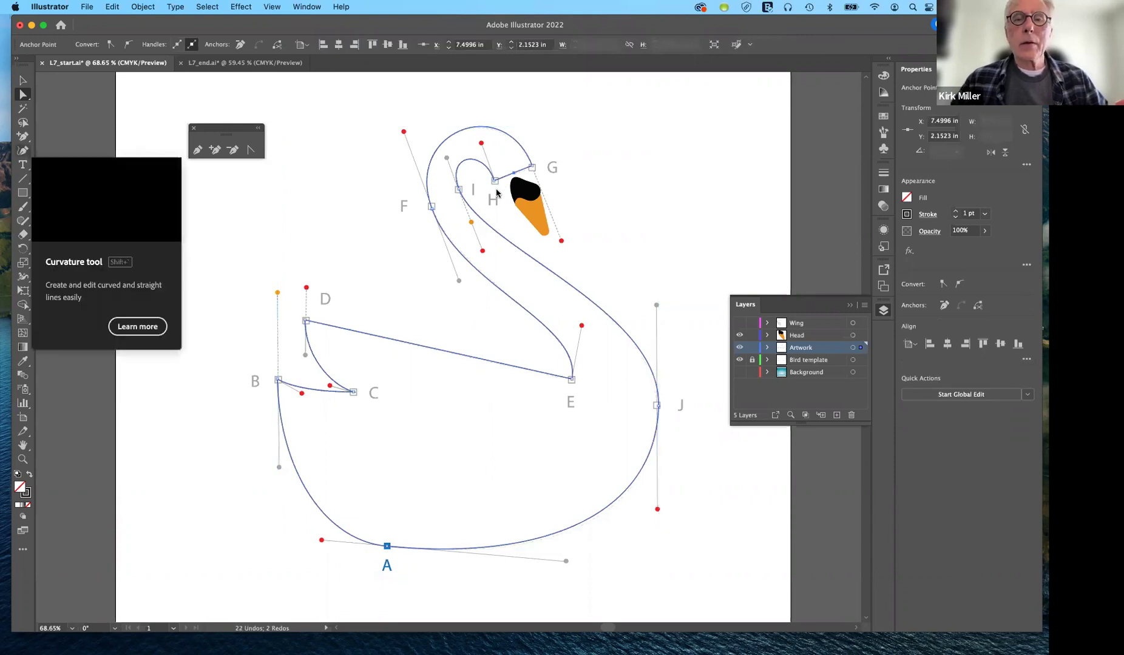
- Use the Curvature tool to move the added point between G and H behind the beak and make it a smooth point
{"action": "key", "text": "shift+grave"}
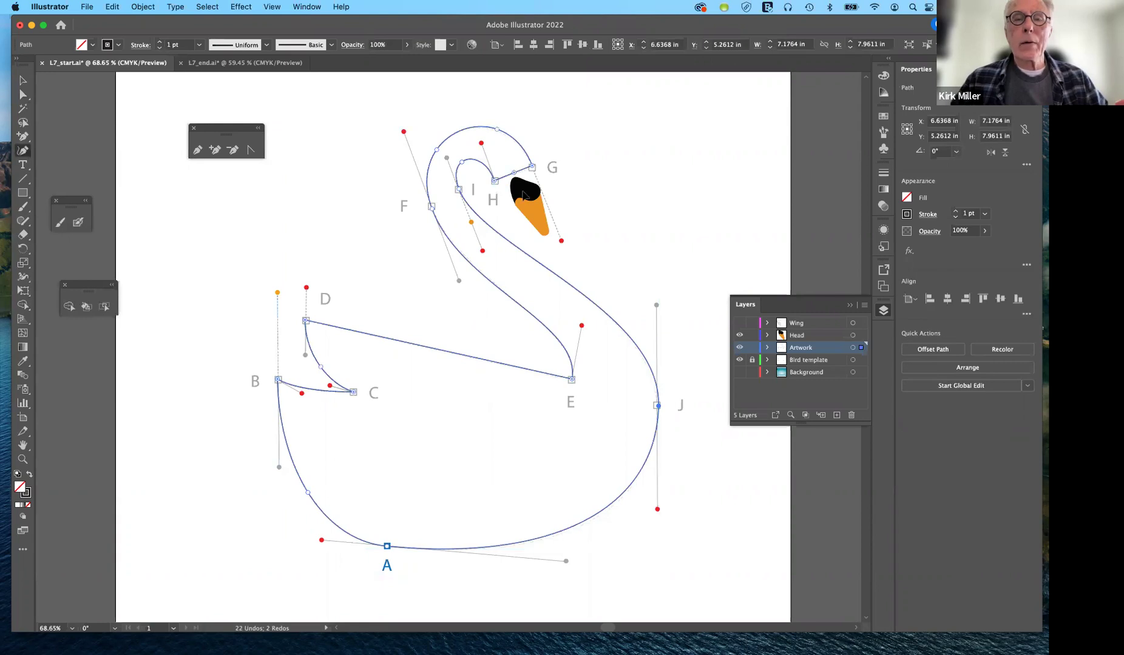
{"action": "left_click", "coordinate": [523, 192]}
{"action": "left_click", "coordinate": [522, 191]}
{"action": "double_click", "coordinate": [523, 192]}
{"action": "double_click", "coordinate": [522, 192]}
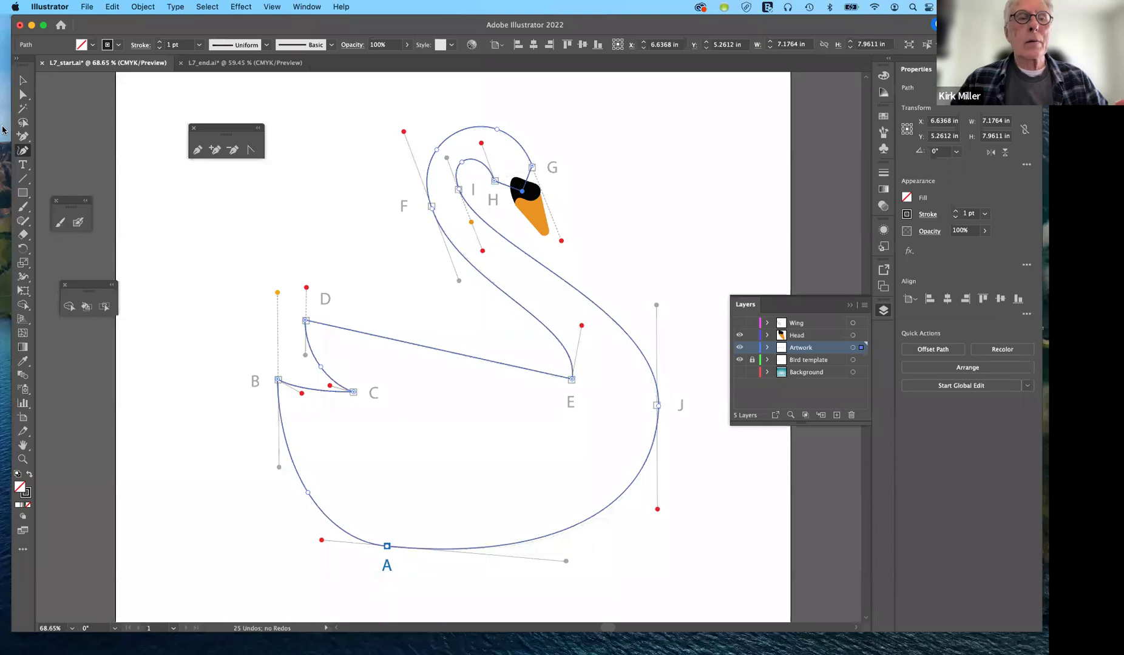
{"action": "double_click", "coordinate": [522, 192]}
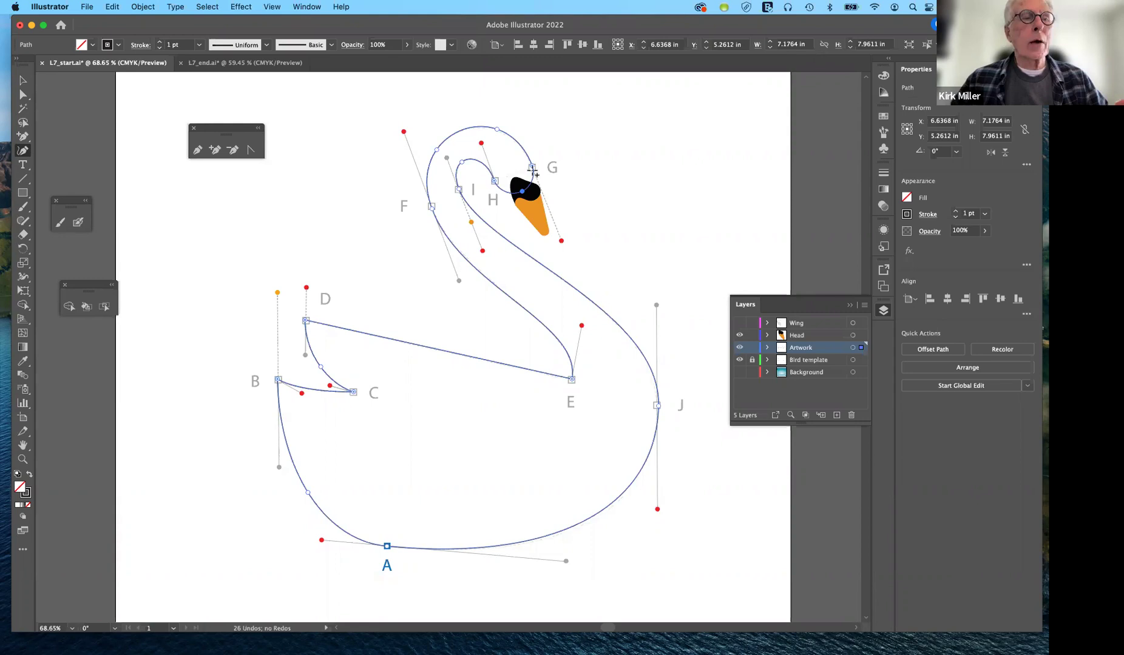
- Move the smooth point behind the beak lower, and adjust its two handles so the curve fits under the beak
{"action": "left_click", "coordinate": [527, 192], "text": "super"}
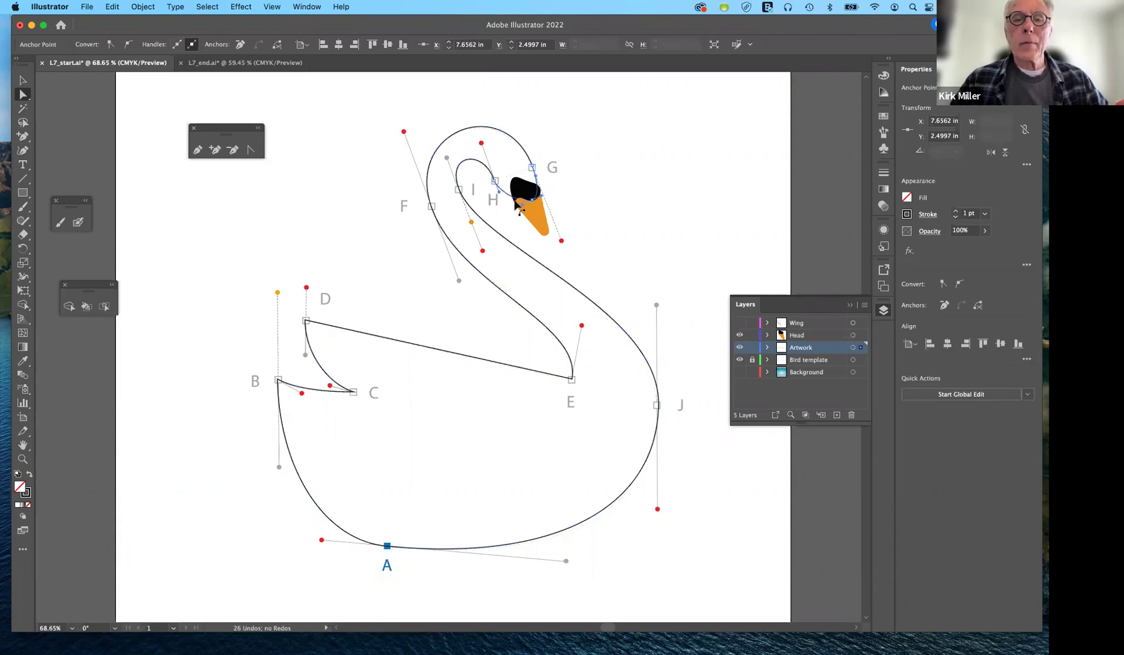
{"action": "left_click", "coordinate": [519, 207]}
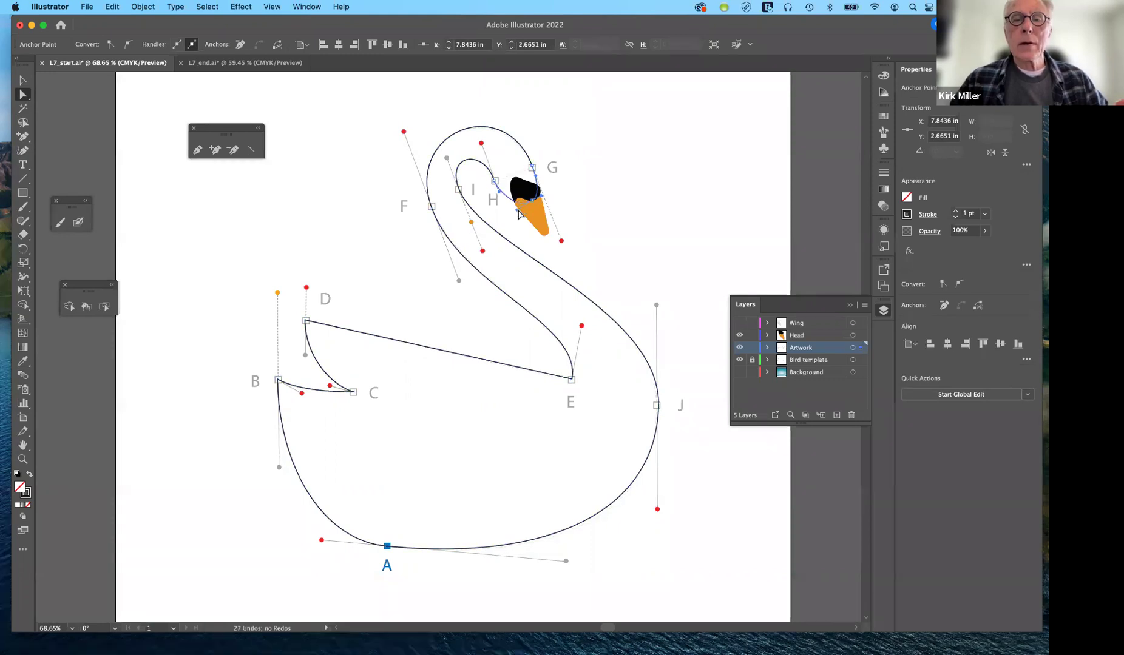
{"action": "left_click", "coordinate": [543, 195]}
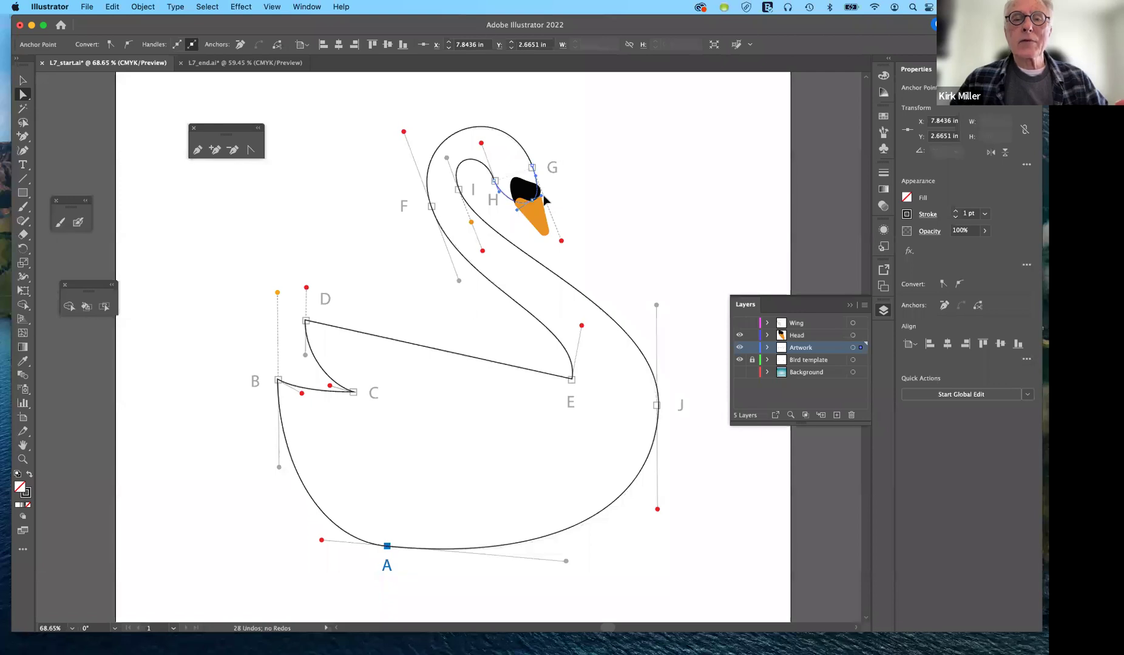
{"action": "left_click", "coordinate": [563, 237]}
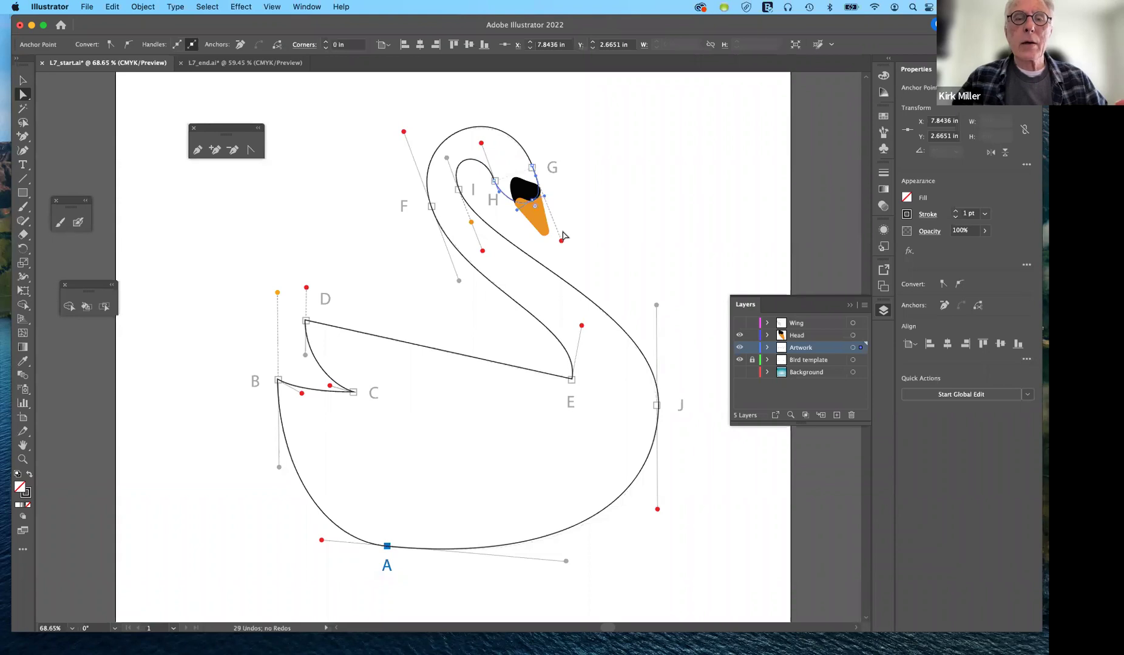
- Nudge the anchor point behind the beak slightly lower, and pull H's handle onto its red dot
{"action": "scroll", "coordinate": [563, 237], "scroll_direction": "up", "scroll_amount": 2}
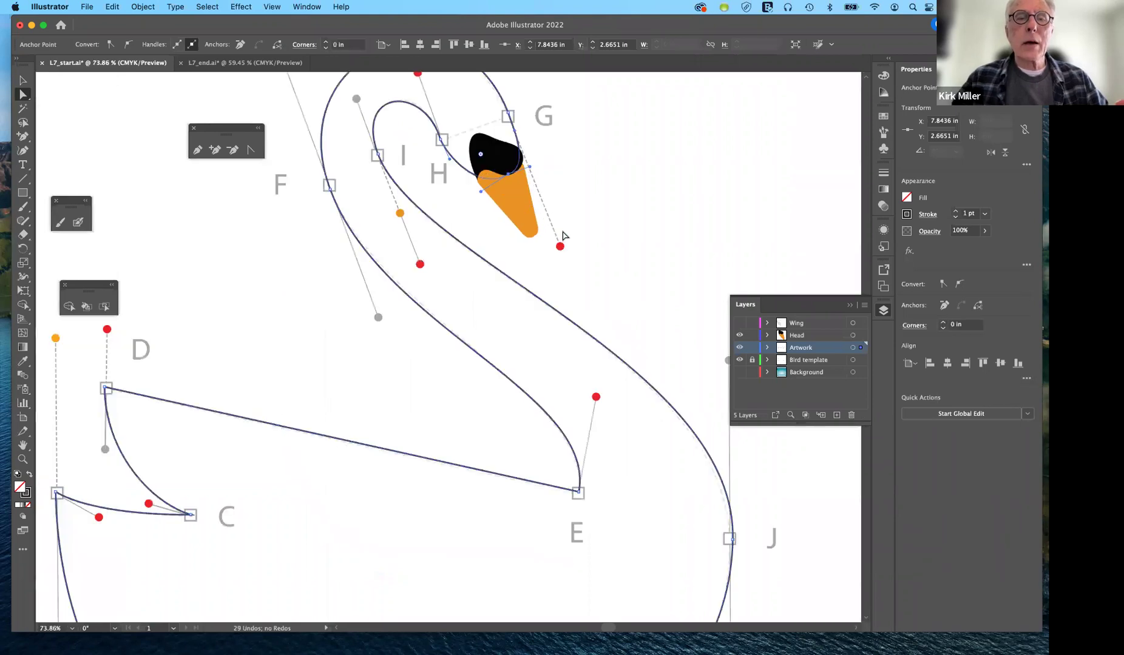
{"action": "scroll", "coordinate": [563, 237], "scroll_direction": "up", "scroll_amount": 5}
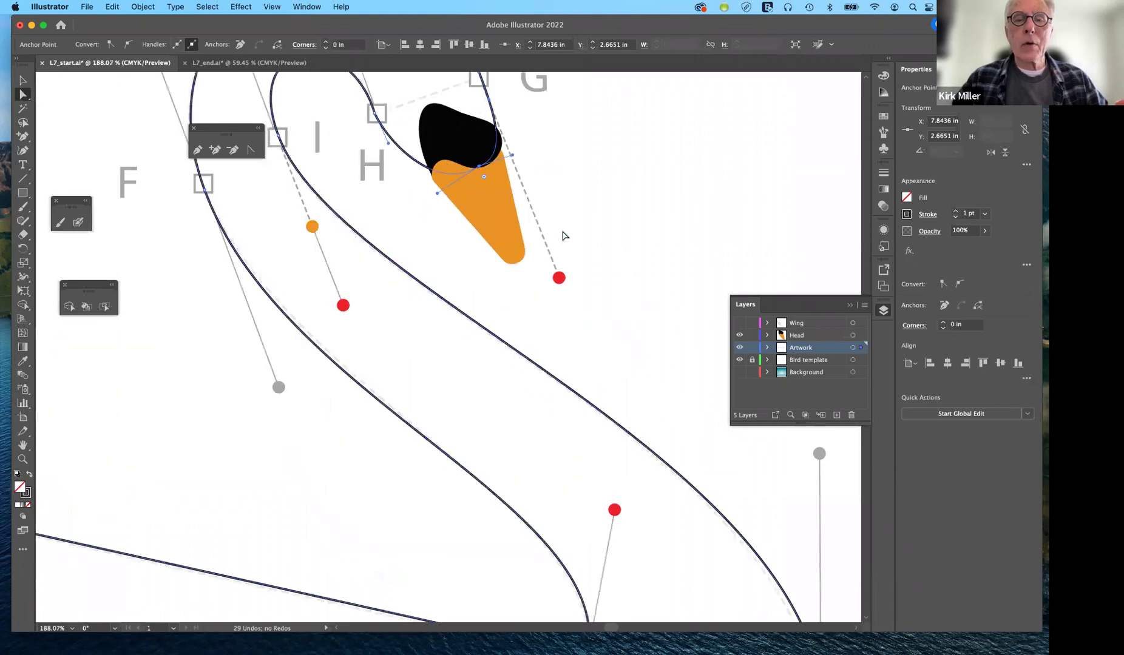
{"action": "scroll", "coordinate": [563, 237], "scroll_direction": "up", "scroll_amount": 3}
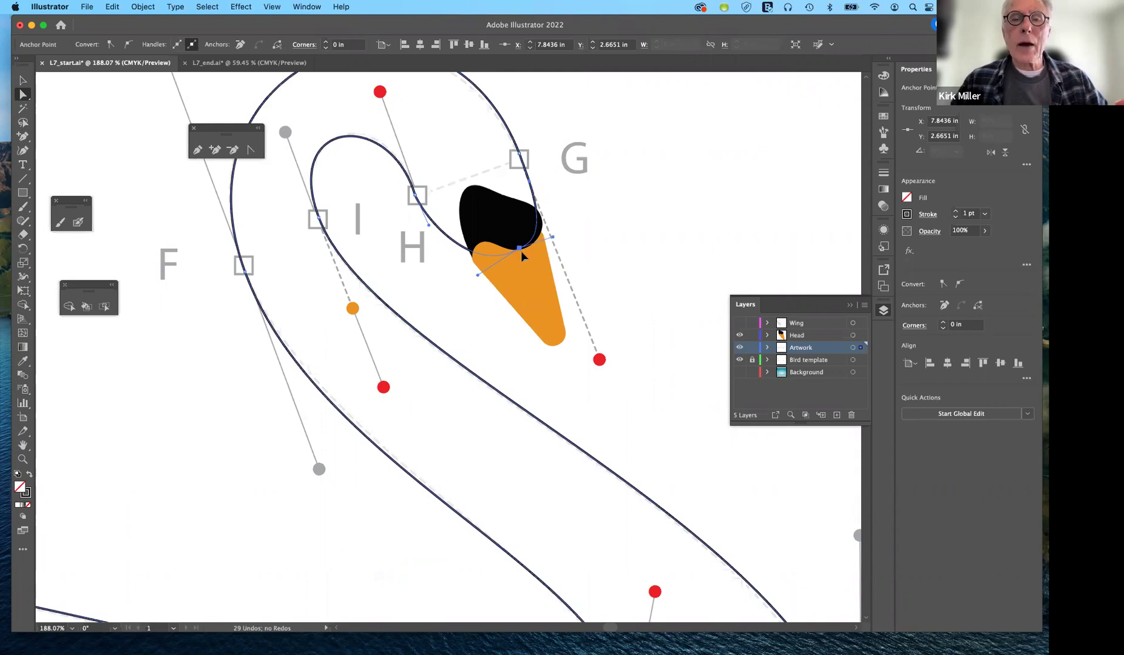
{"action": "left_click_drag", "start_coordinate": [520, 250], "coordinate": [521, 252]}
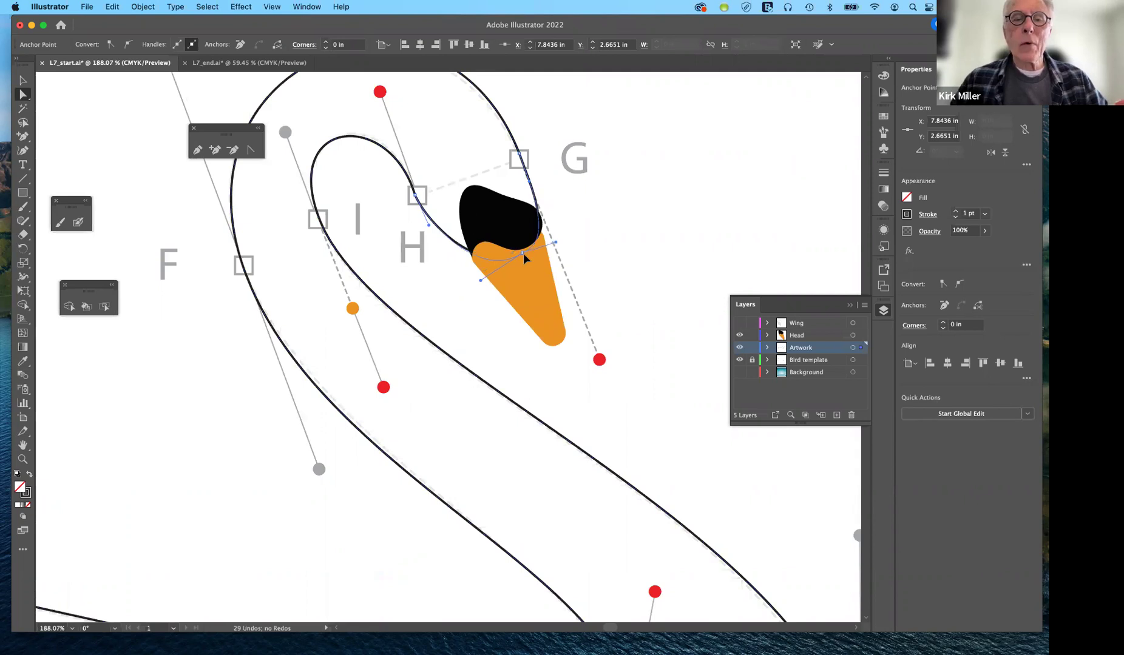
{"action": "left_click_drag", "start_coordinate": [523, 253], "coordinate": [527, 258]}
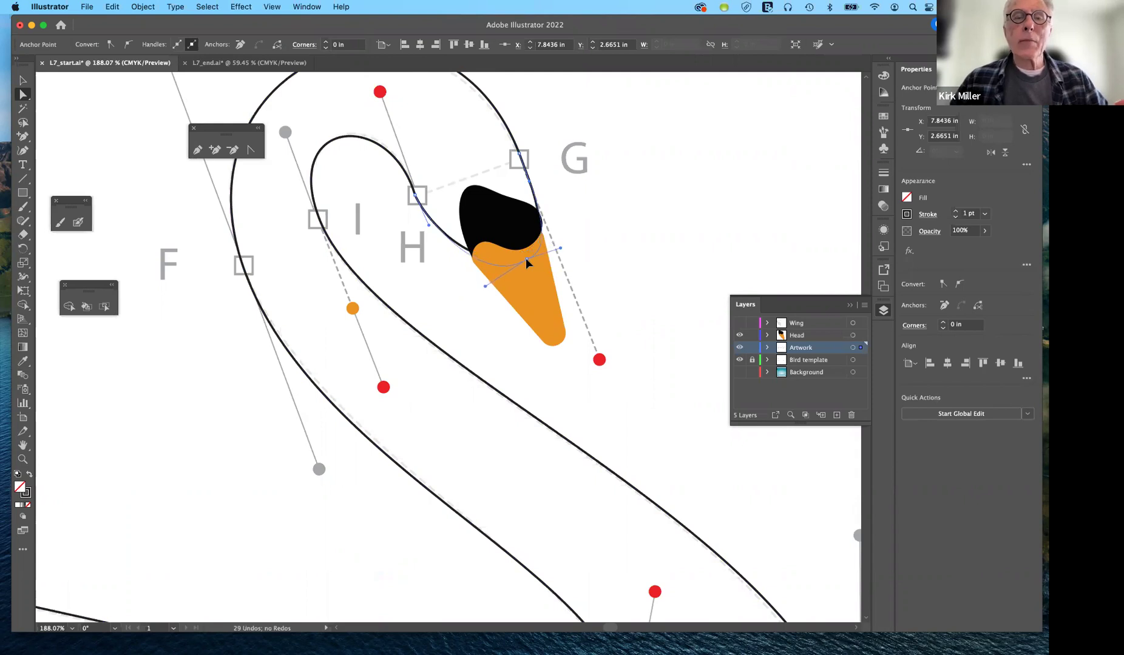
{"action": "left_click", "coordinate": [526, 261]}
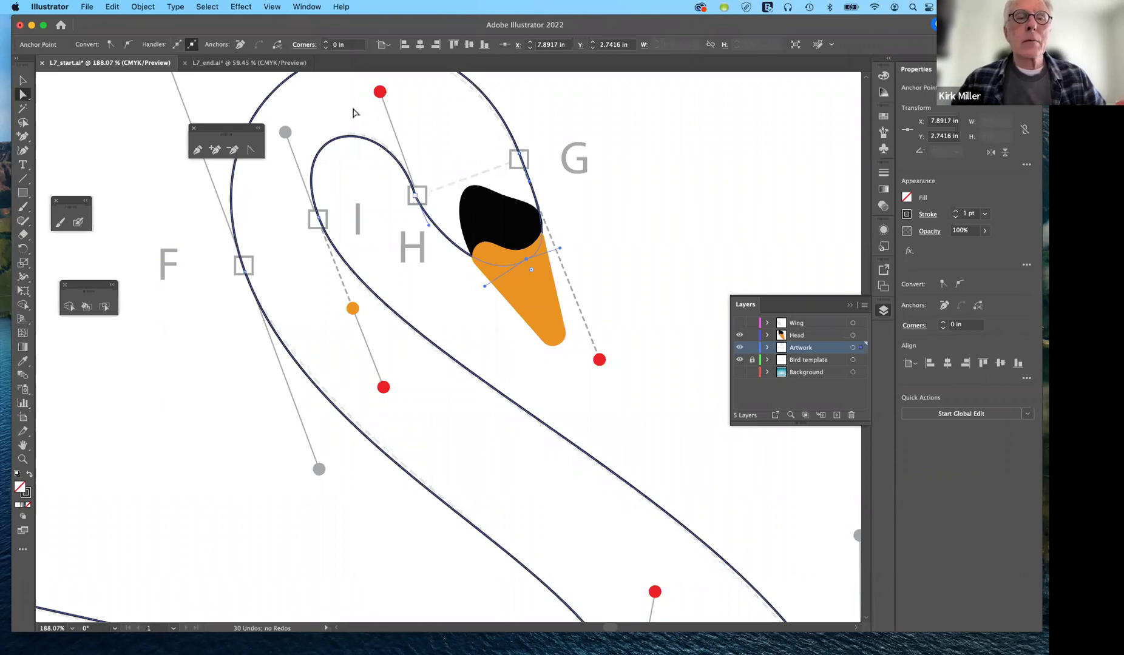
{"action": "left_click", "coordinate": [389, 110]}
{"action": "left_click_drag", "start_coordinate": [383, 97], "coordinate": [383, 99]}
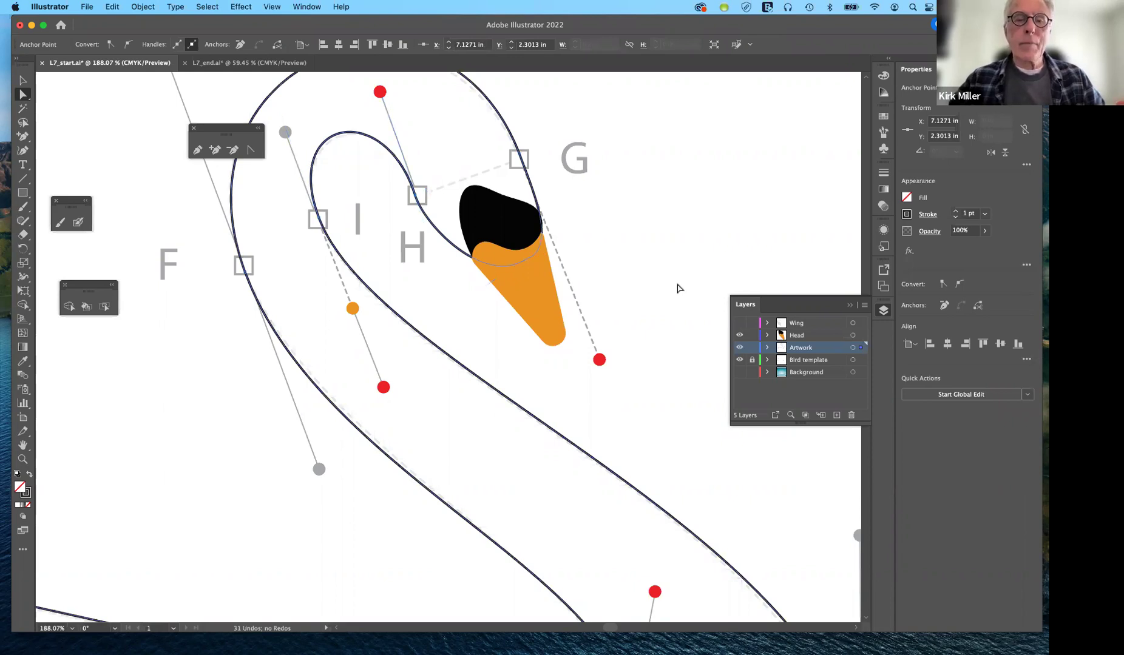
- Check the traced outline against the template's points from the head down through the neck, tail and body
{"action": "key", "text": "super+minus"}
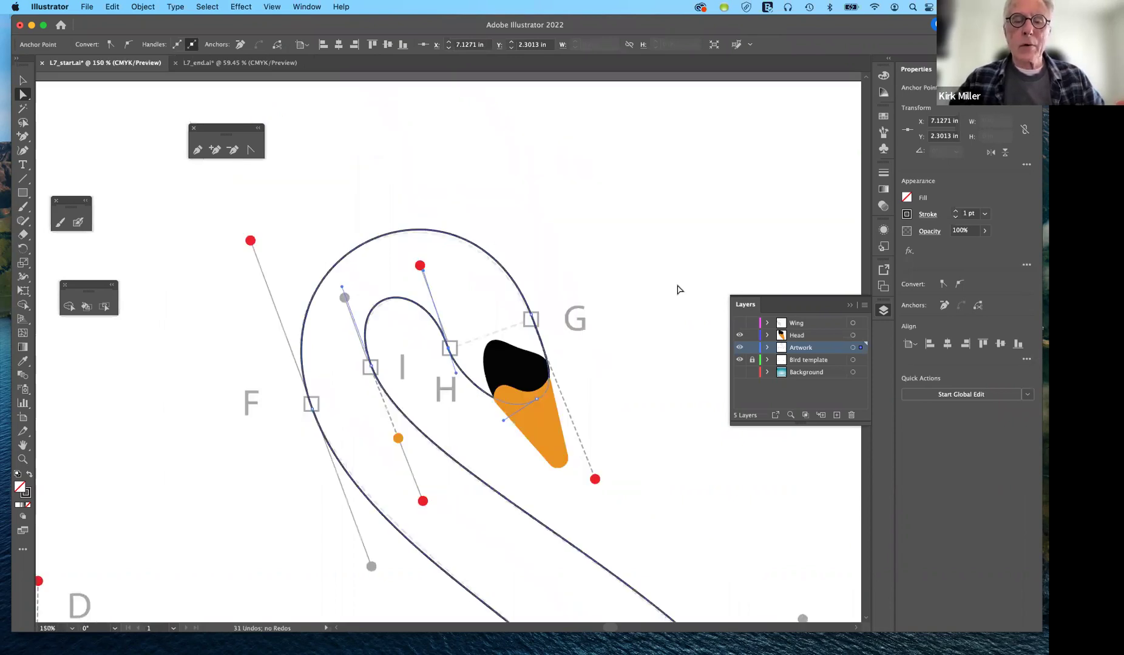
{"action": "scroll", "coordinate": [669, 350], "scroll_direction": "down", "scroll_amount": 4}
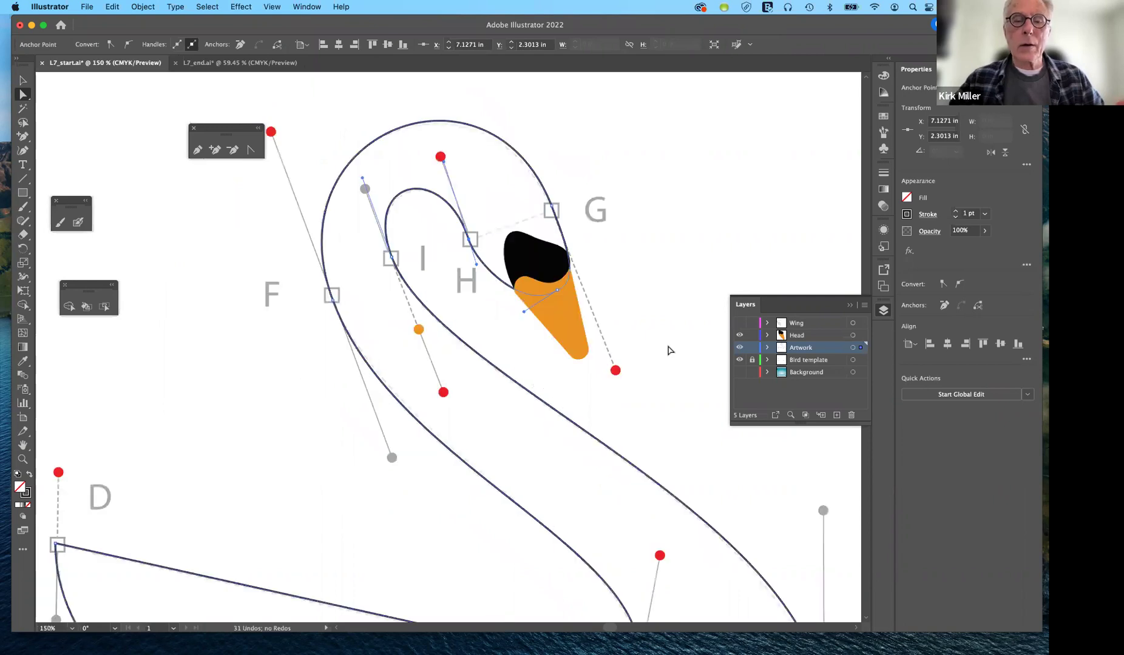
{"action": "scroll", "coordinate": [669, 350], "scroll_direction": "down", "scroll_amount": 1}
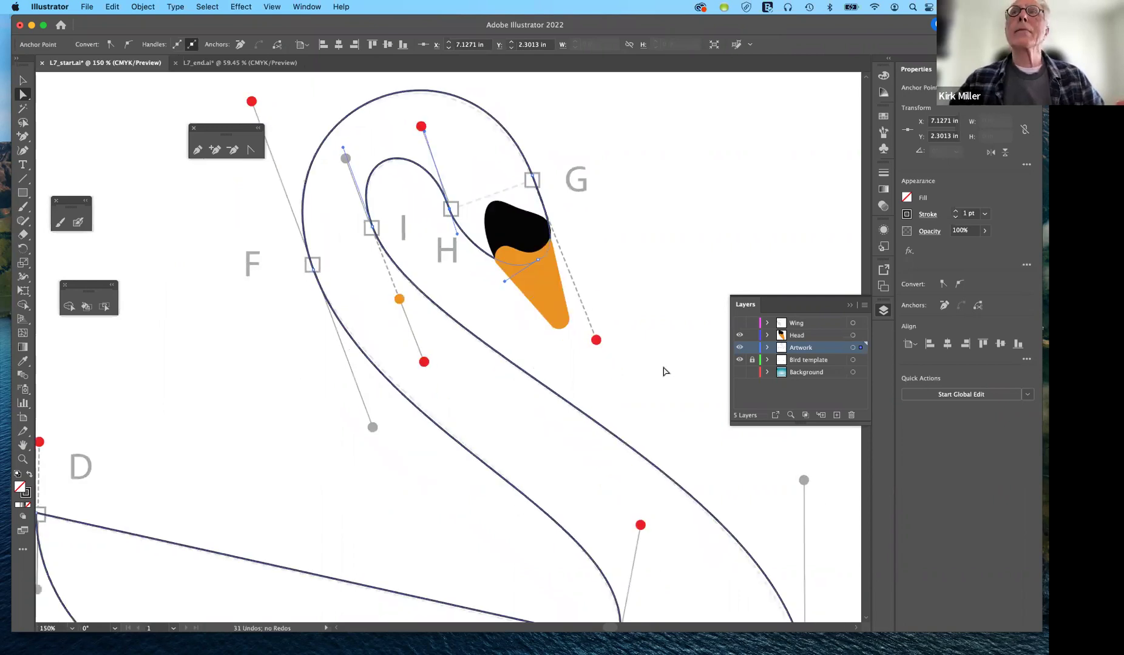
{"action": "scroll", "coordinate": [665, 371], "scroll_direction": "down", "scroll_amount": 3}
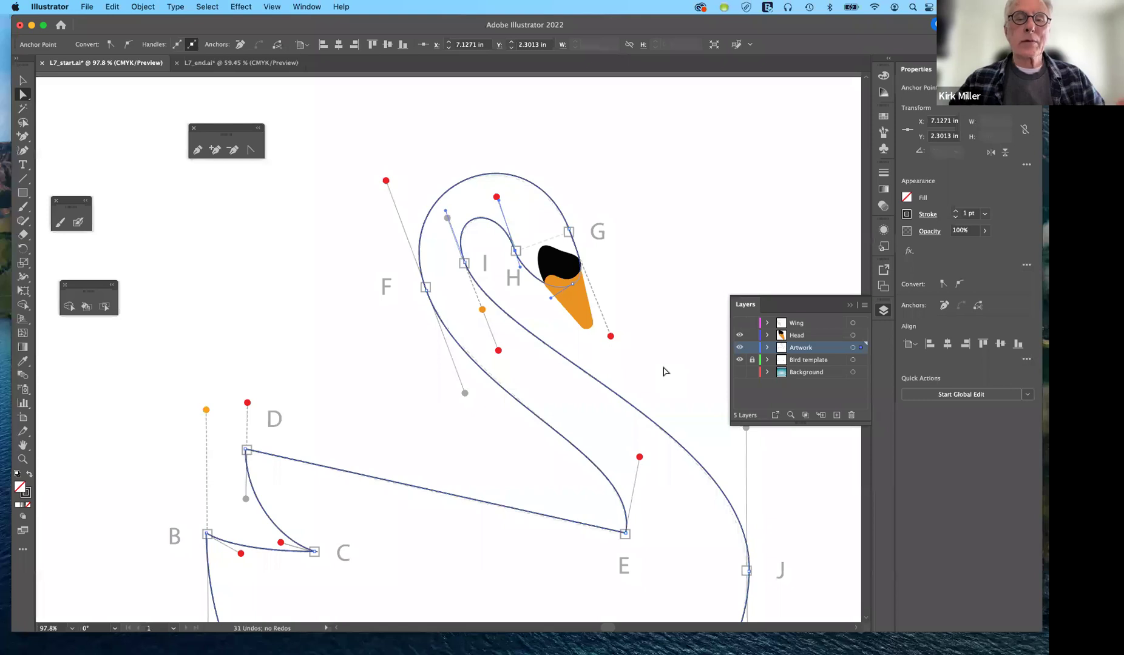
{"action": "scroll", "coordinate": [665, 371], "scroll_direction": "down", "scroll_amount": 2}
{"action": "scroll", "coordinate": [665, 371], "scroll_direction": "right", "scroll_amount": 2}
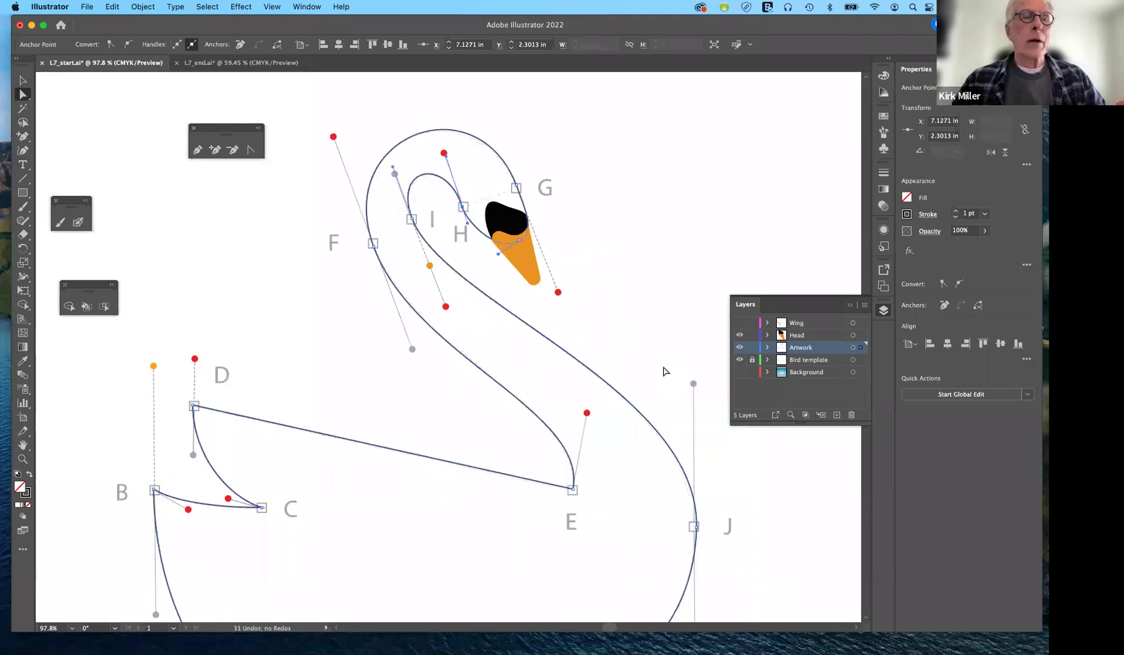
{"action": "scroll", "coordinate": [243, 246], "scroll_direction": "down", "scroll_amount": 2}
{"action": "scroll", "coordinate": [243, 246], "scroll_direction": "left", "scroll_amount": 1}
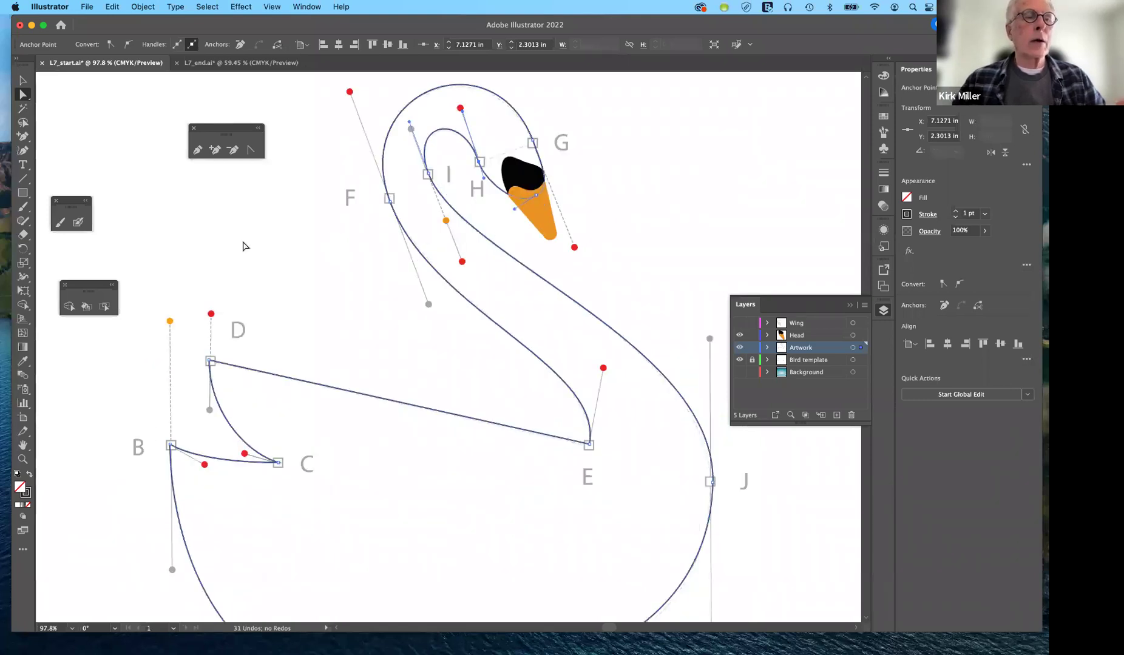
{"action": "scroll", "coordinate": [243, 245], "scroll_direction": "up", "scroll_amount": 1}
{"action": "scroll", "coordinate": [242, 246], "scroll_direction": "right", "scroll_amount": 1}
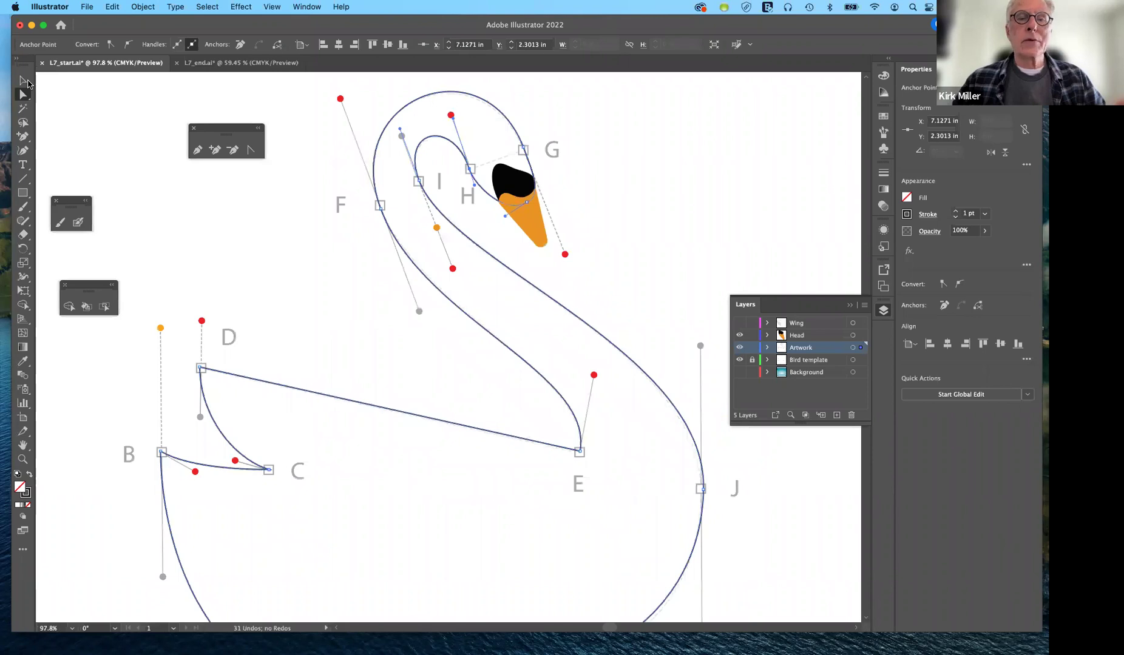
- Hide the Bird template layer and show the Wing layer
{"action": "key", "text": "v"}
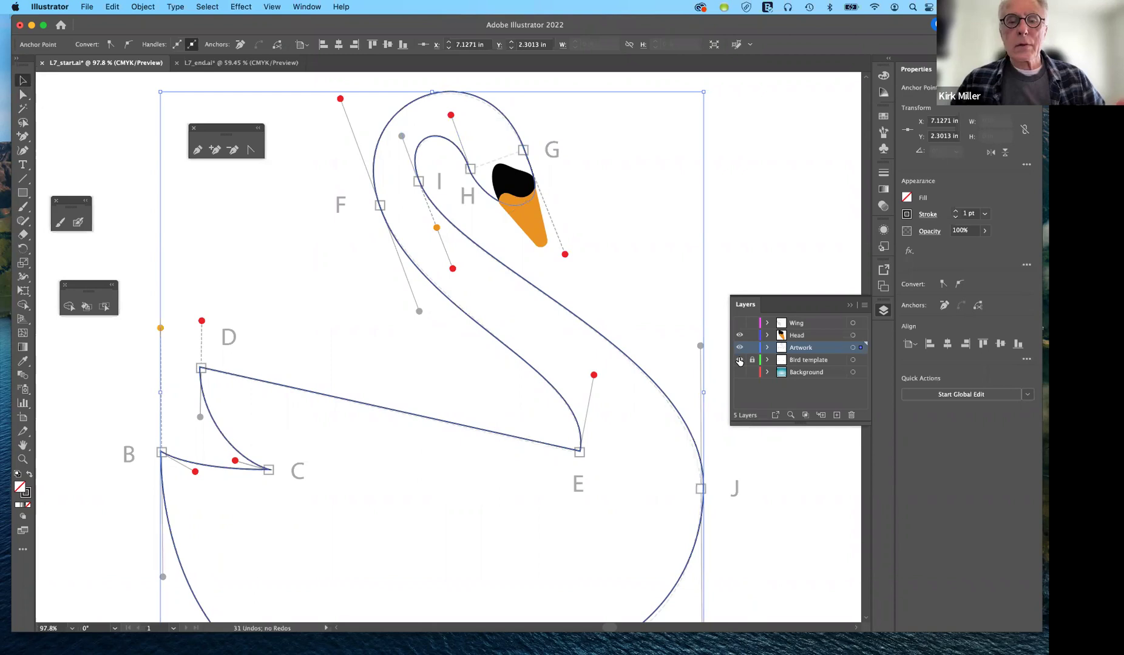
{"action": "left_click", "coordinate": [739, 361]}
{"action": "left_click", "coordinate": [739, 323]}
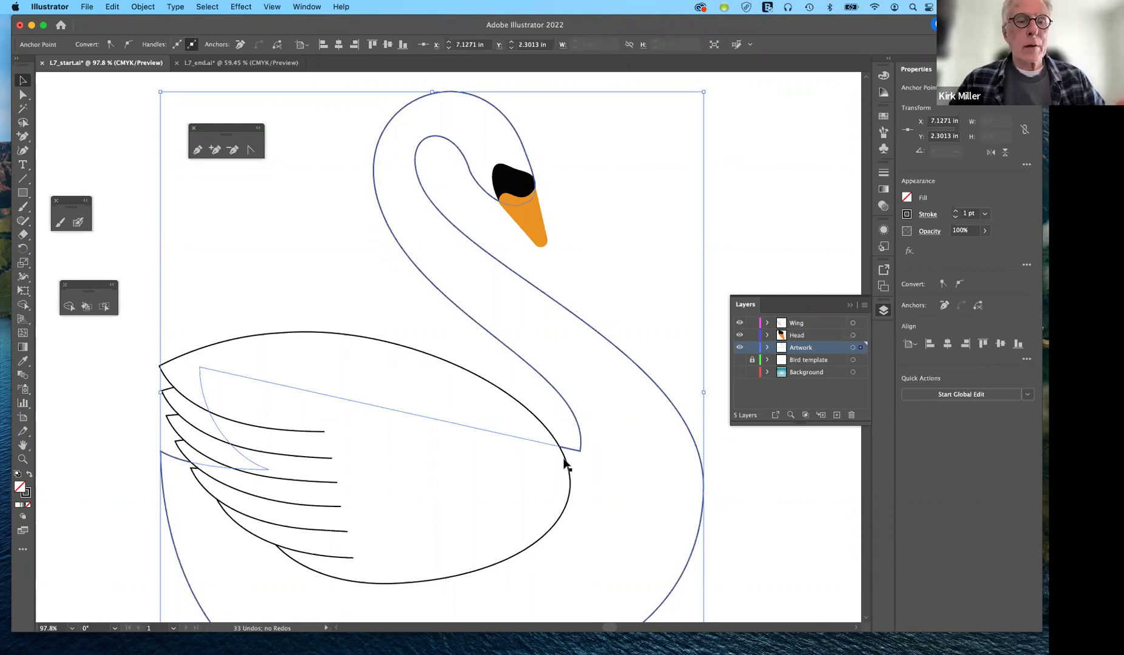
- Try scaling down only the wing's large rounded shape, and undo the change
{"action": "left_click", "coordinate": [528, 467]}
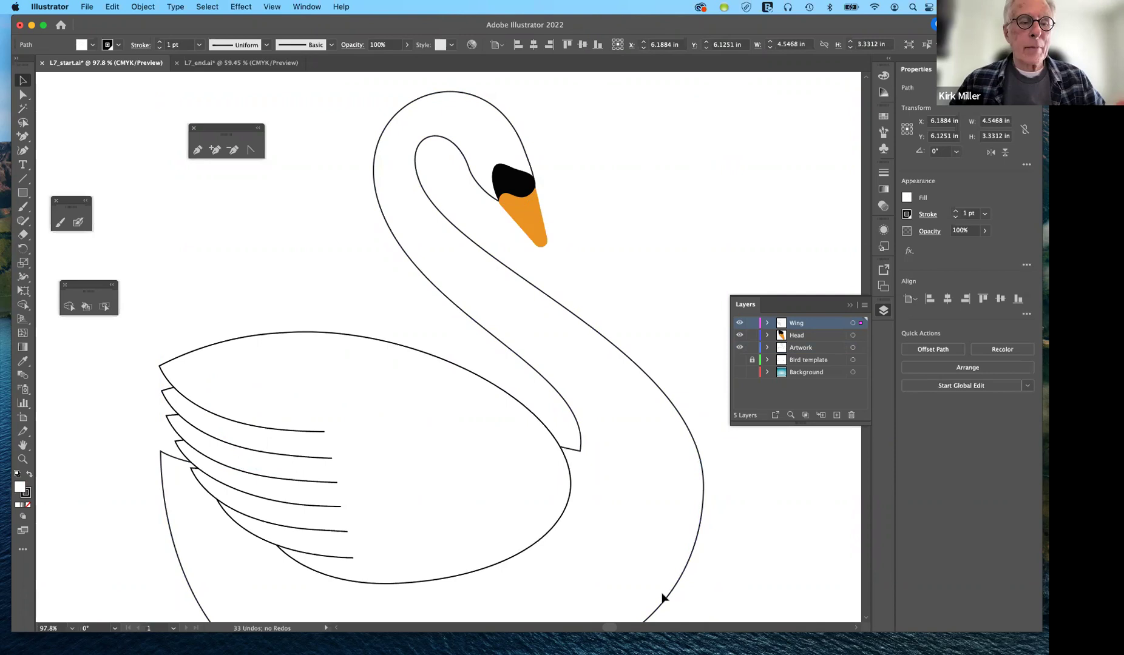
{"action": "left_click_drag", "start_coordinate": [547, 338], "coordinate": [546, 342]}
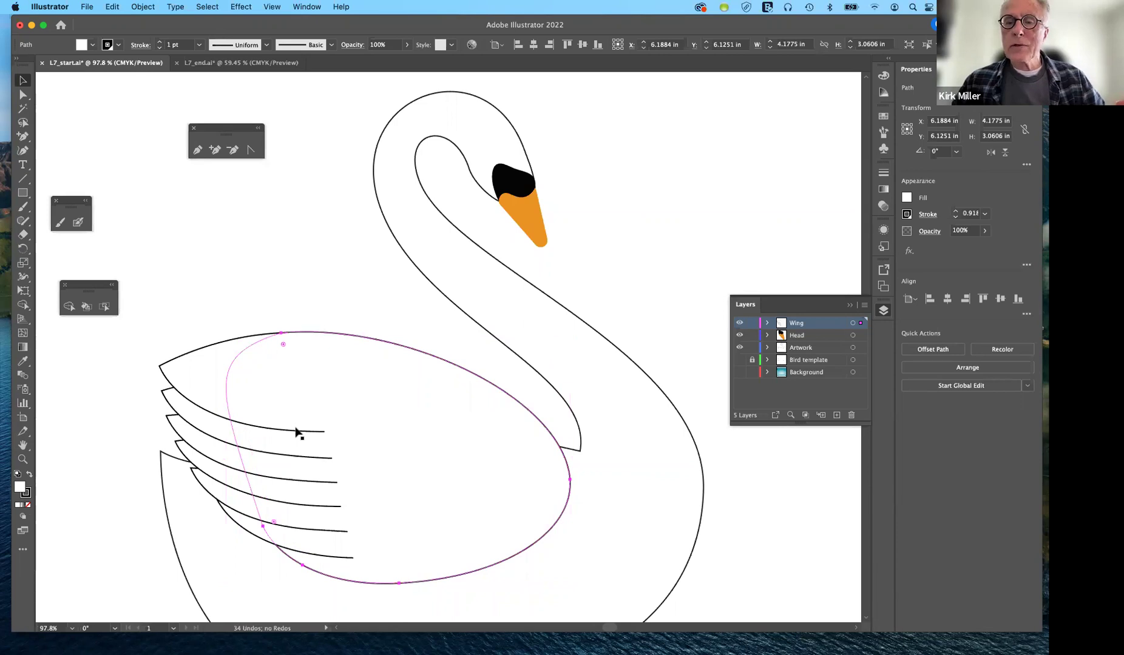
{"action": "key", "text": "super+z"}
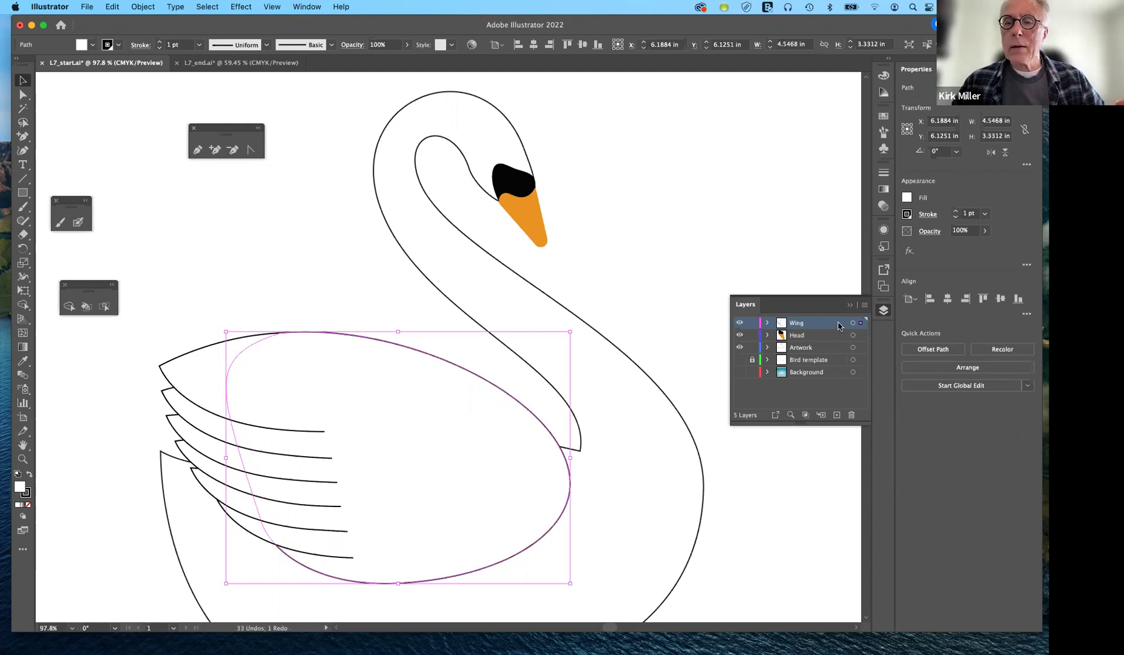
- Scale all the wing's paths together to about 4.30 × 2.64 in, and place the wing against the base of the neck
{"action": "left_click", "coordinate": [767, 322]}
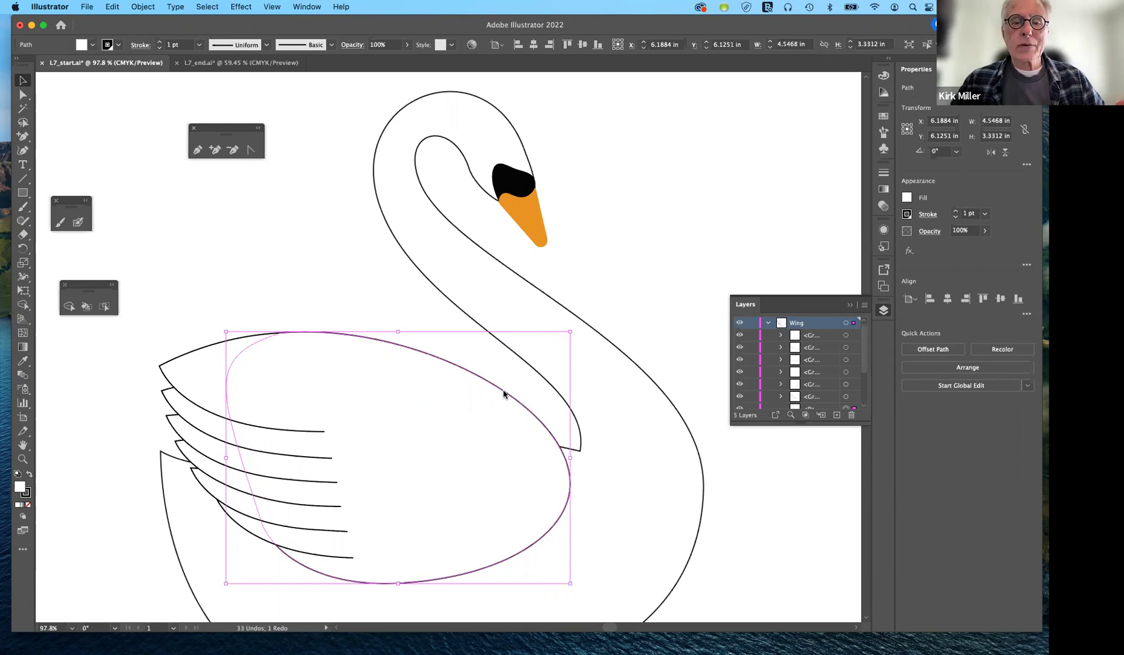
{"action": "key", "text": "super+a"}
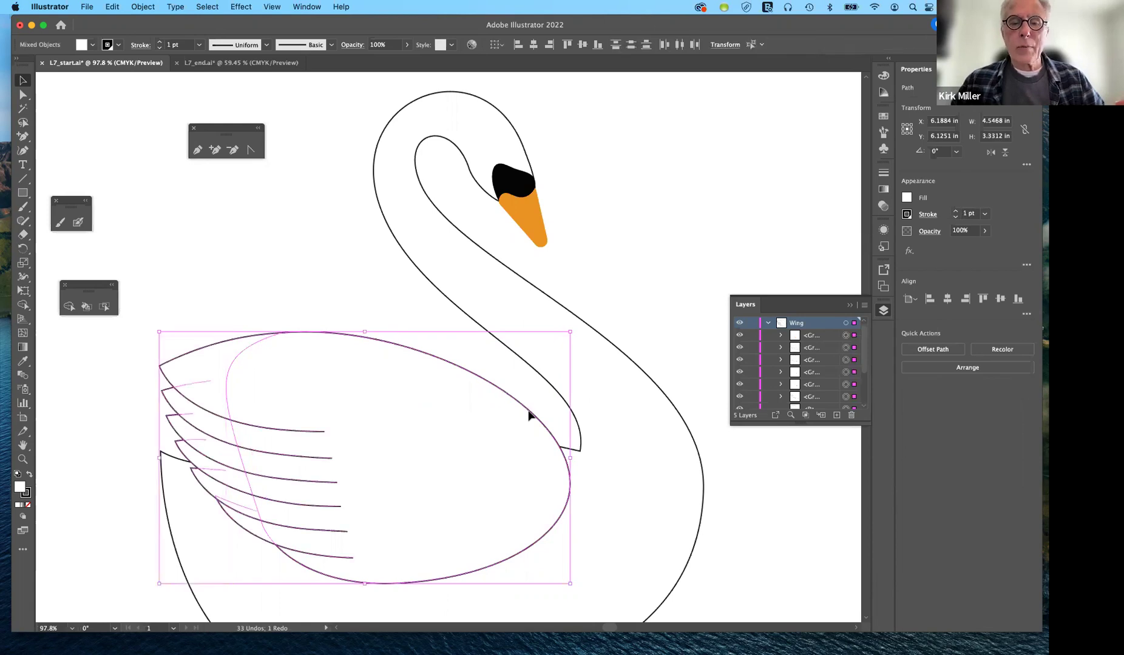
{"action": "left_click_drag", "start_coordinate": [529, 414], "coordinate": [544, 393]}
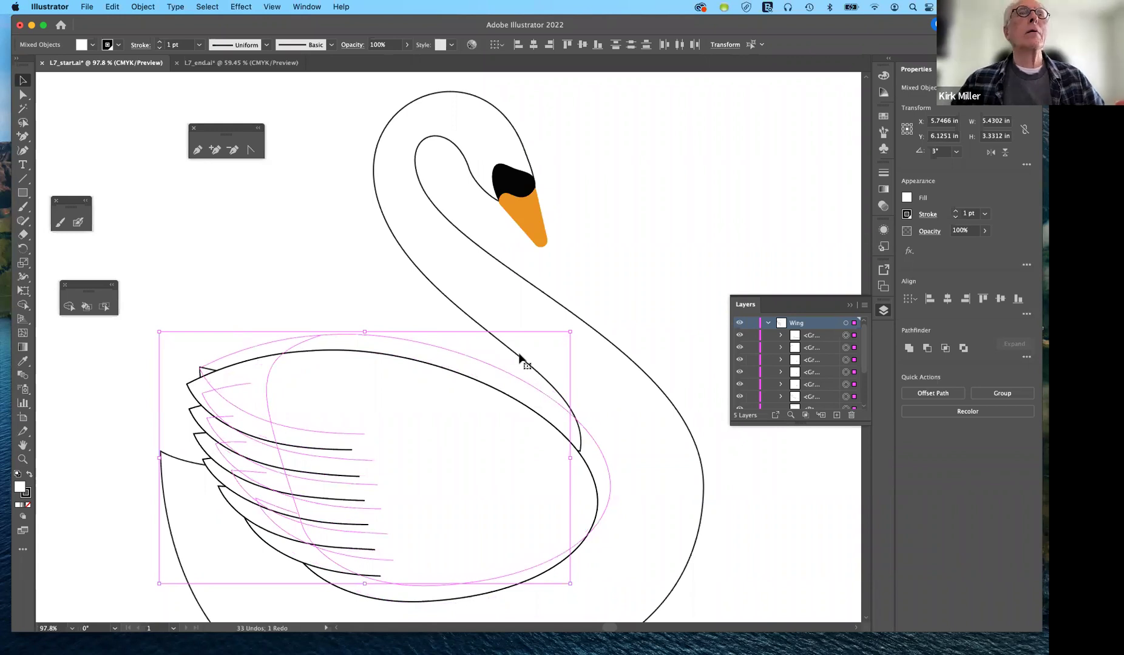
{"action": "key", "text": "super+shift+z"}
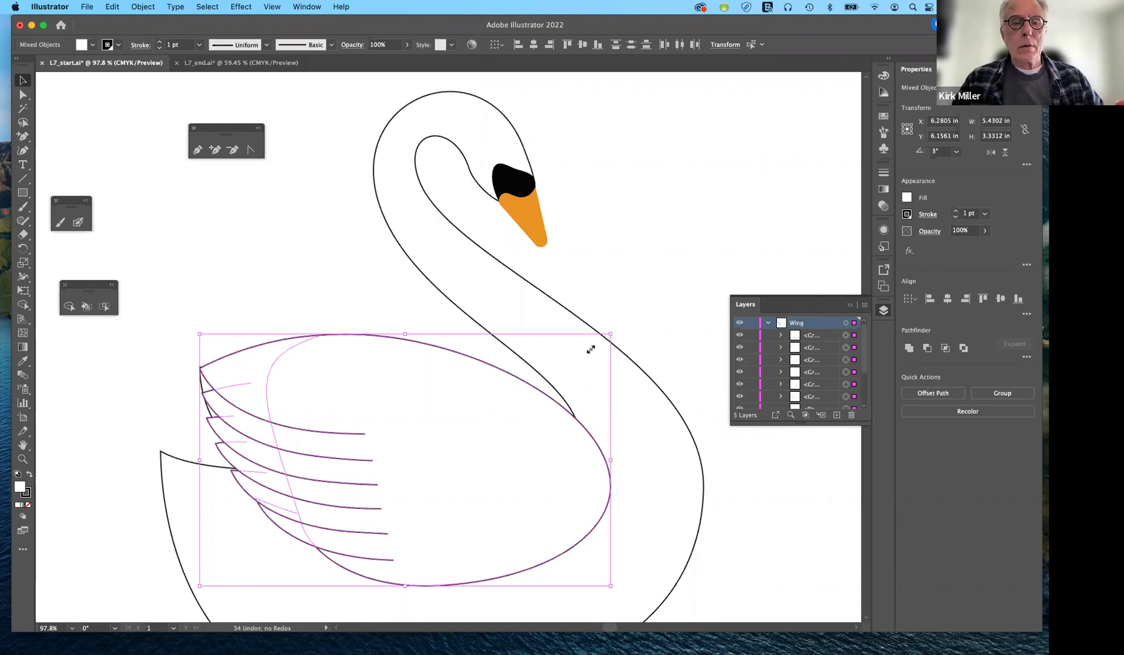
{"action": "left_click_drag", "start_coordinate": [590, 349], "coordinate": [568, 358]}
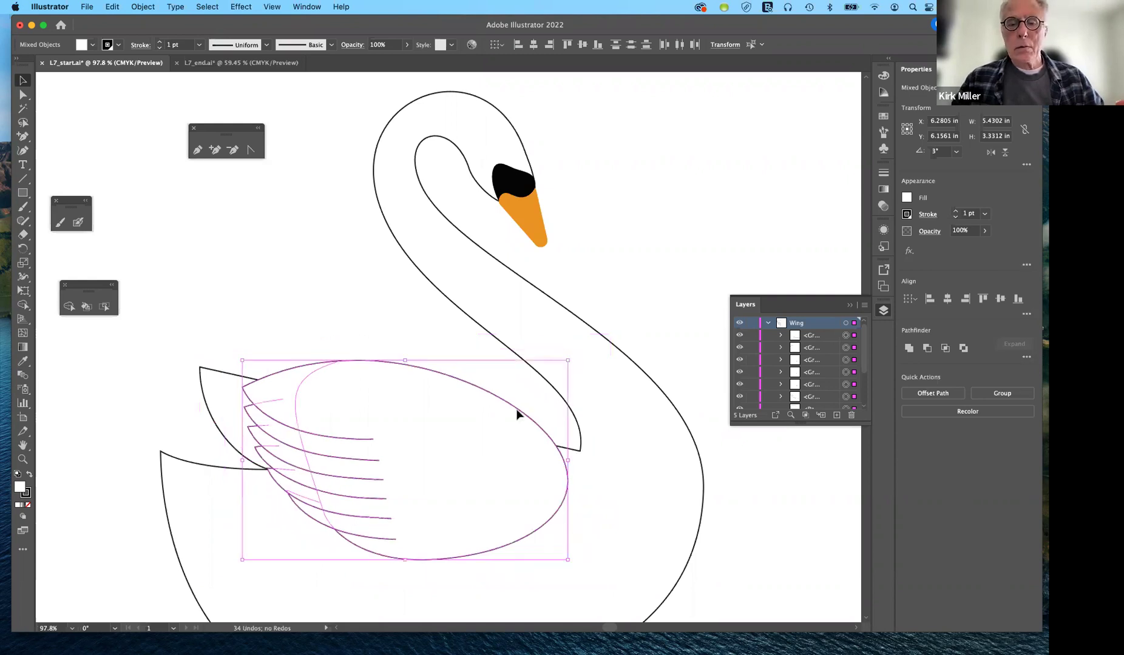
{"action": "key", "text": "super+d"}
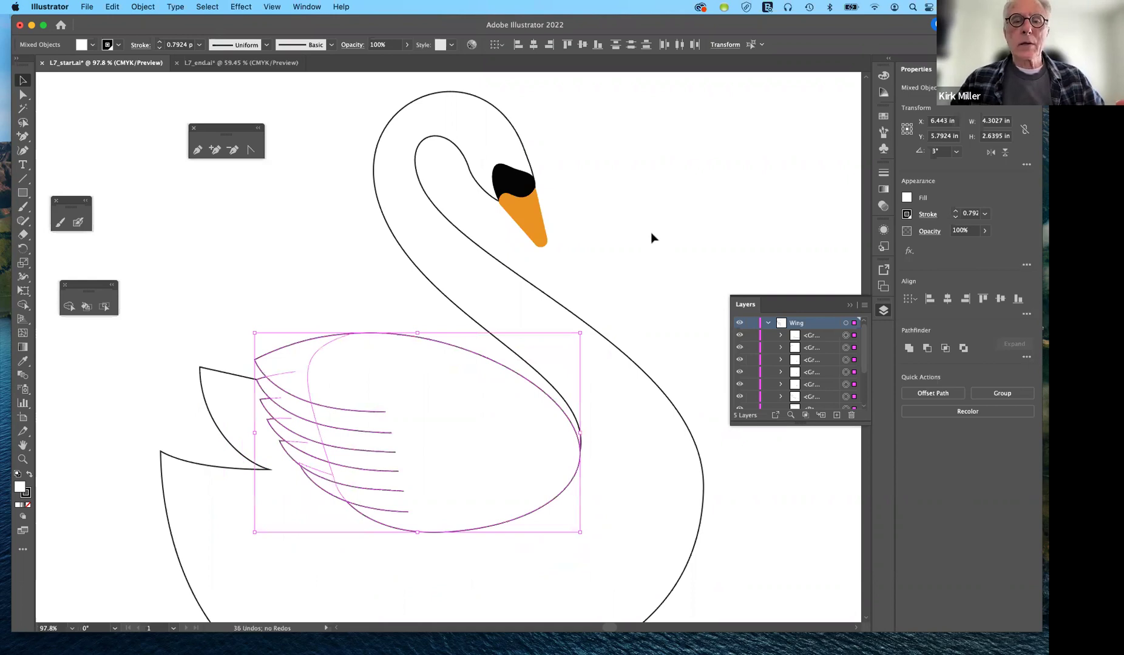
{"action": "left_click", "coordinate": [388, 389]}
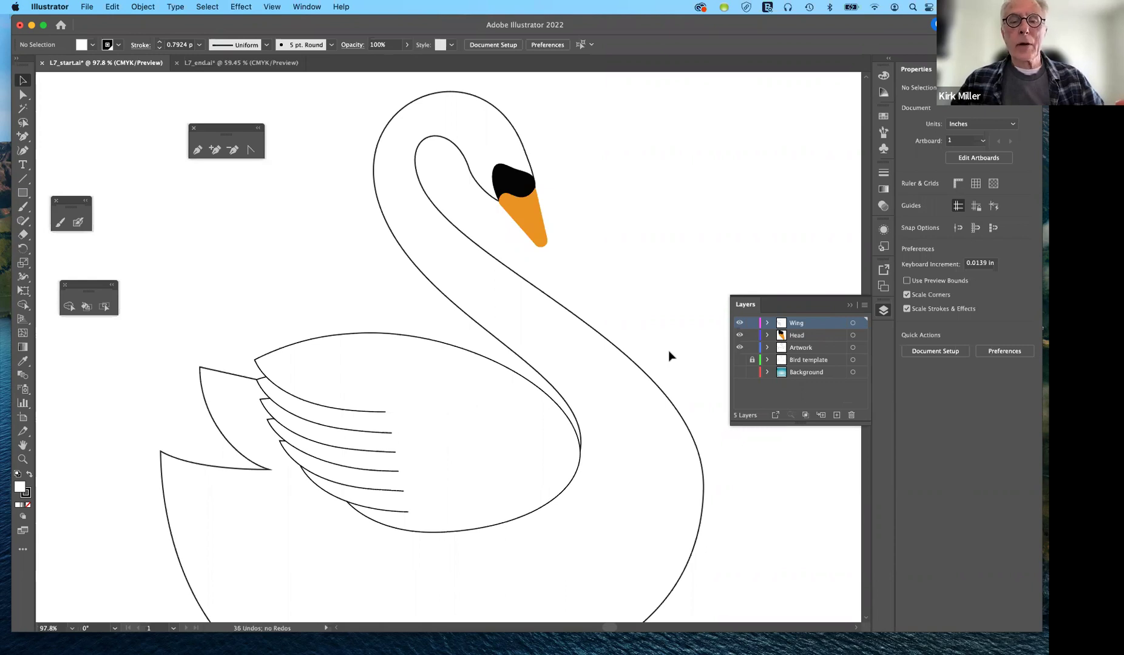
- Lock the Background layer and make it visible
{"action": "left_click", "coordinate": [752, 373]}
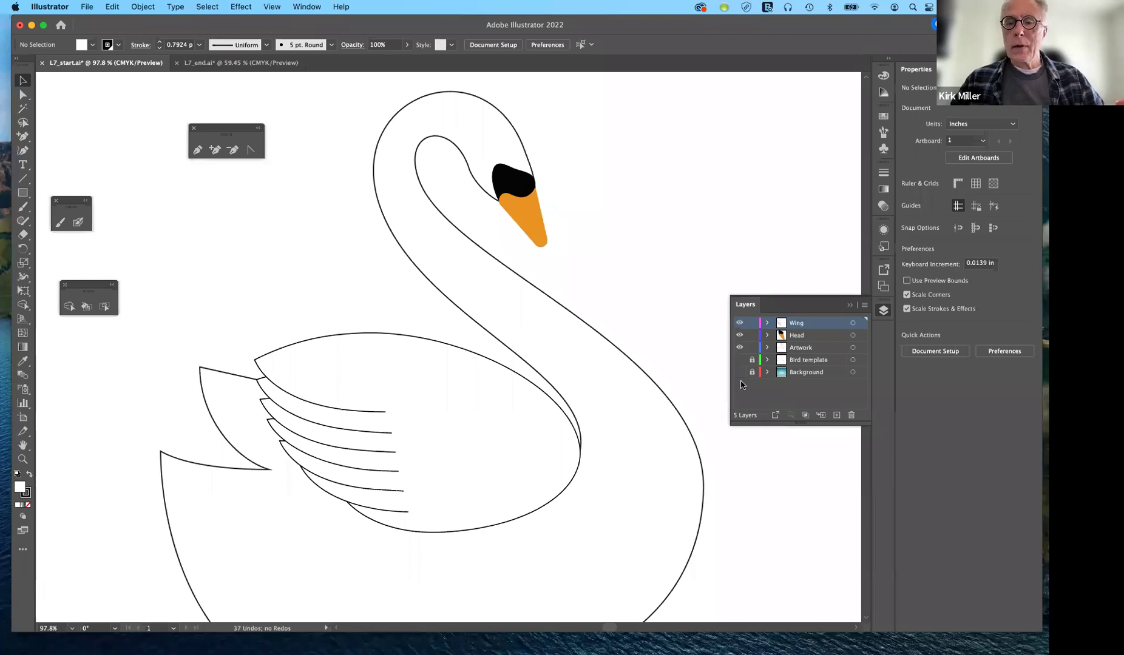
{"action": "left_click", "coordinate": [739, 372]}
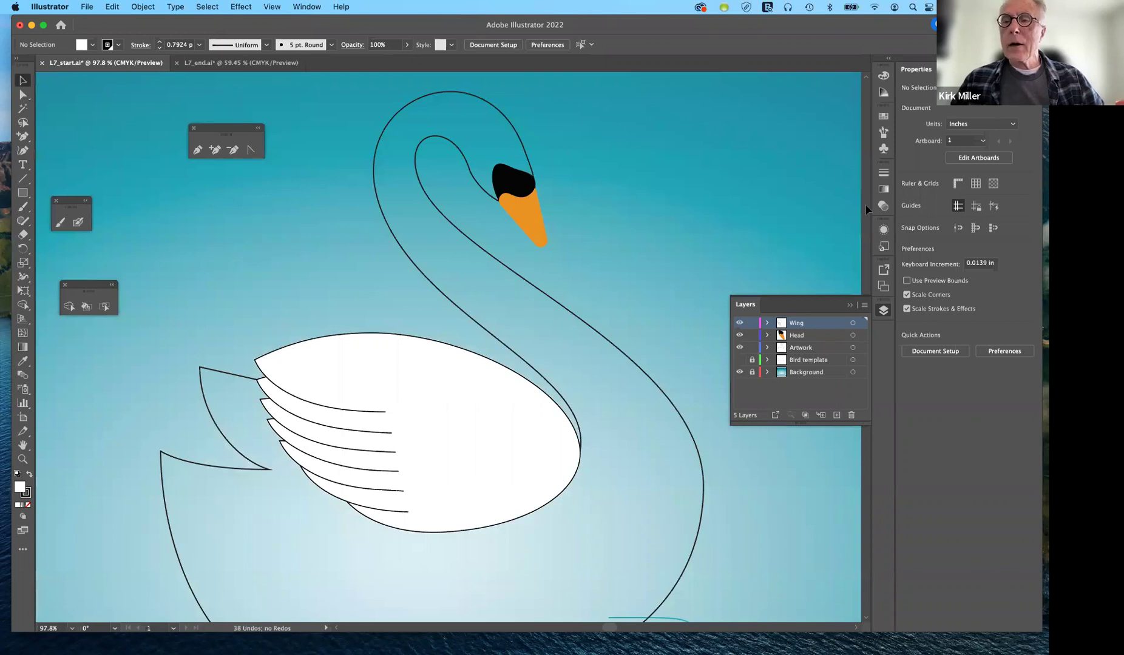
- Fill the swan's body path on the Artwork layer with white
{"action": "left_click", "coordinate": [907, 198]}
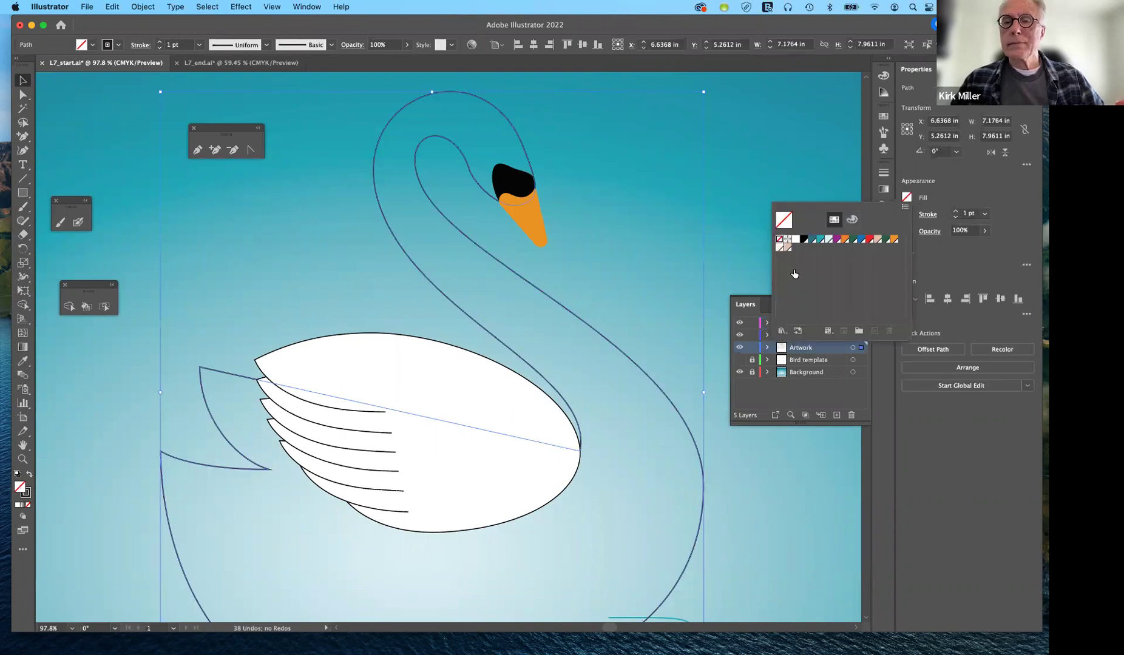
{"action": "left_click", "coordinate": [795, 240]}
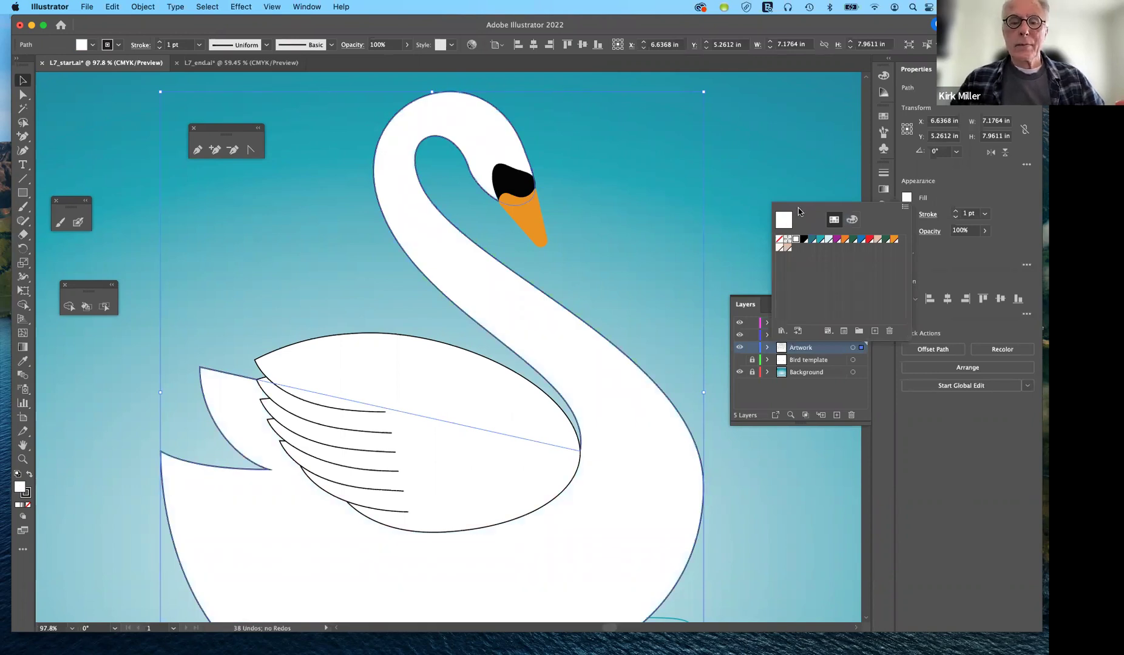
{"action": "left_click", "coordinate": [704, 461]}
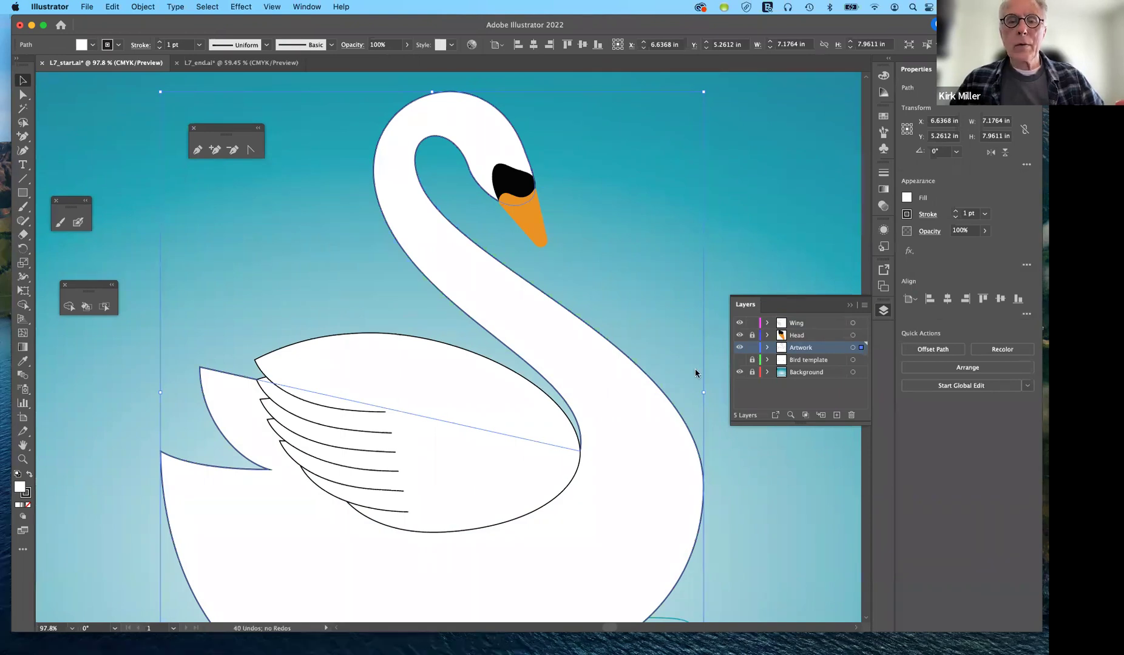
- Unlock the Head layer, and deselect the swan's body to show the whole illustration without selection marks
{"action": "left_click", "coordinate": [752, 334]}
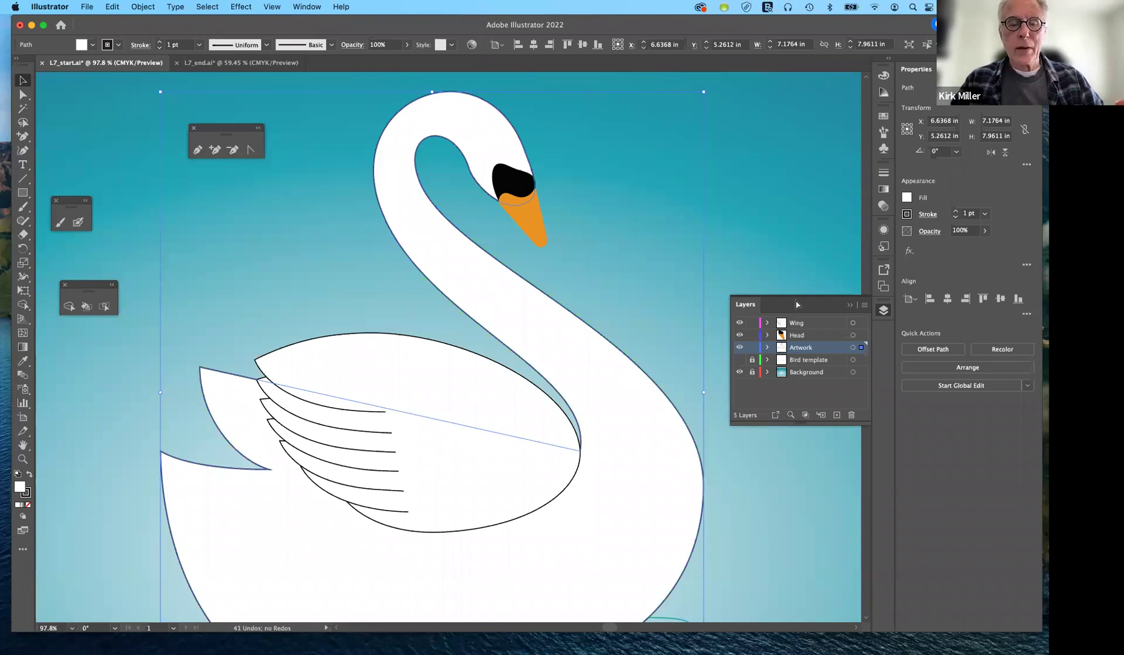
{"action": "key", "text": "a"}
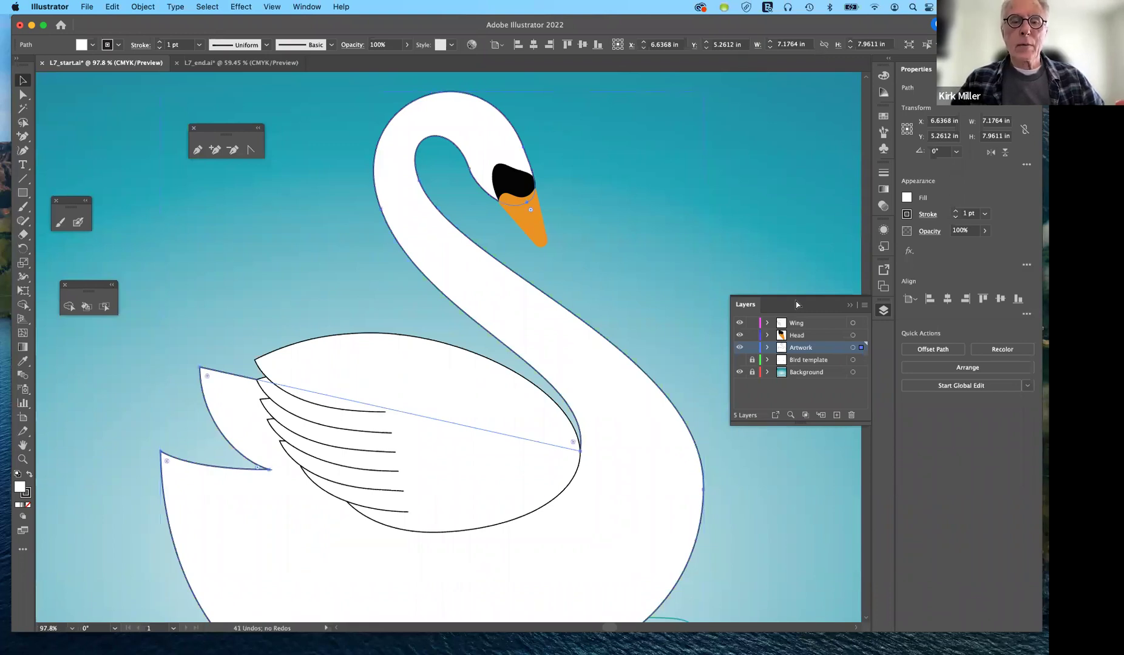
{"action": "key", "text": "super+minus"}
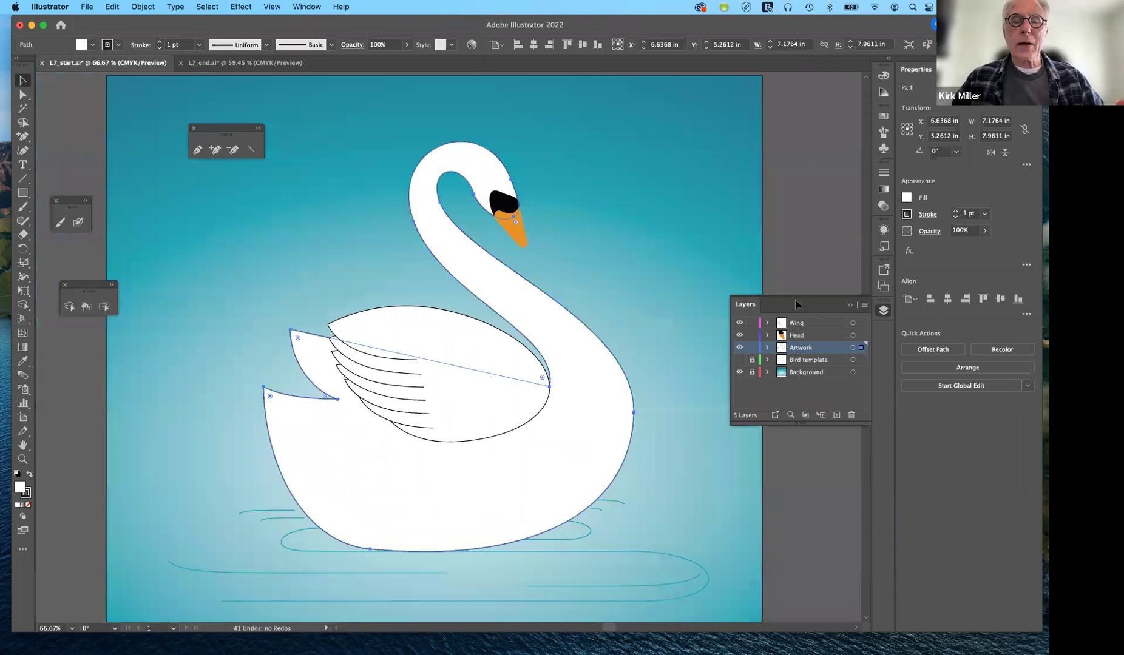
{"action": "key", "text": "v"}
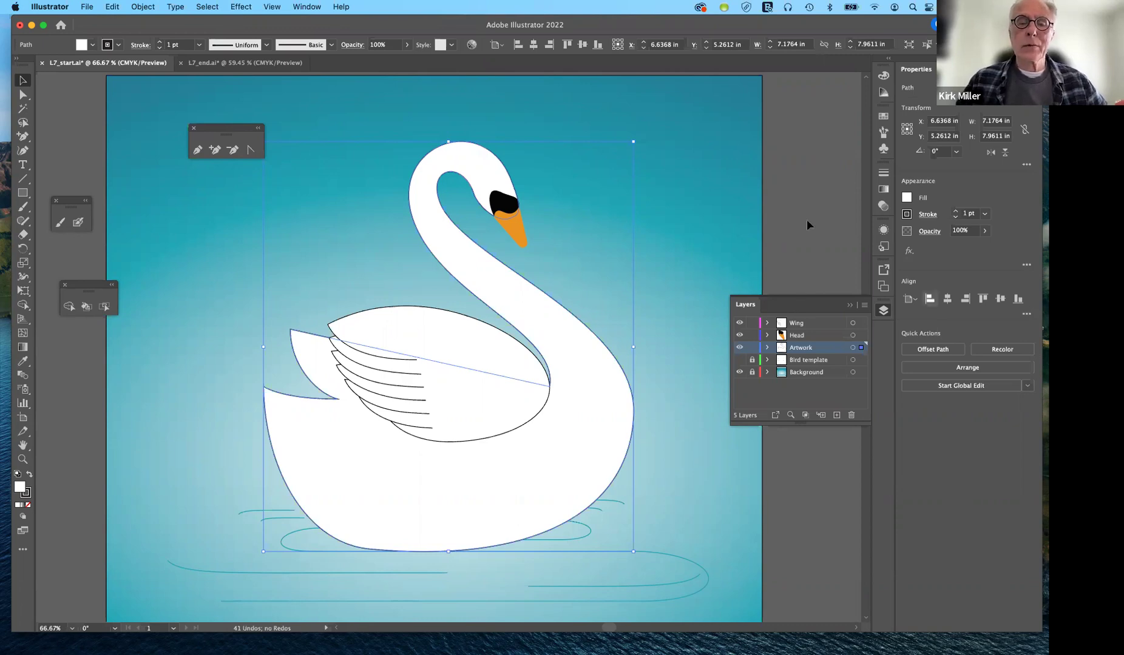
{"action": "left_click", "coordinate": [786, 222]}
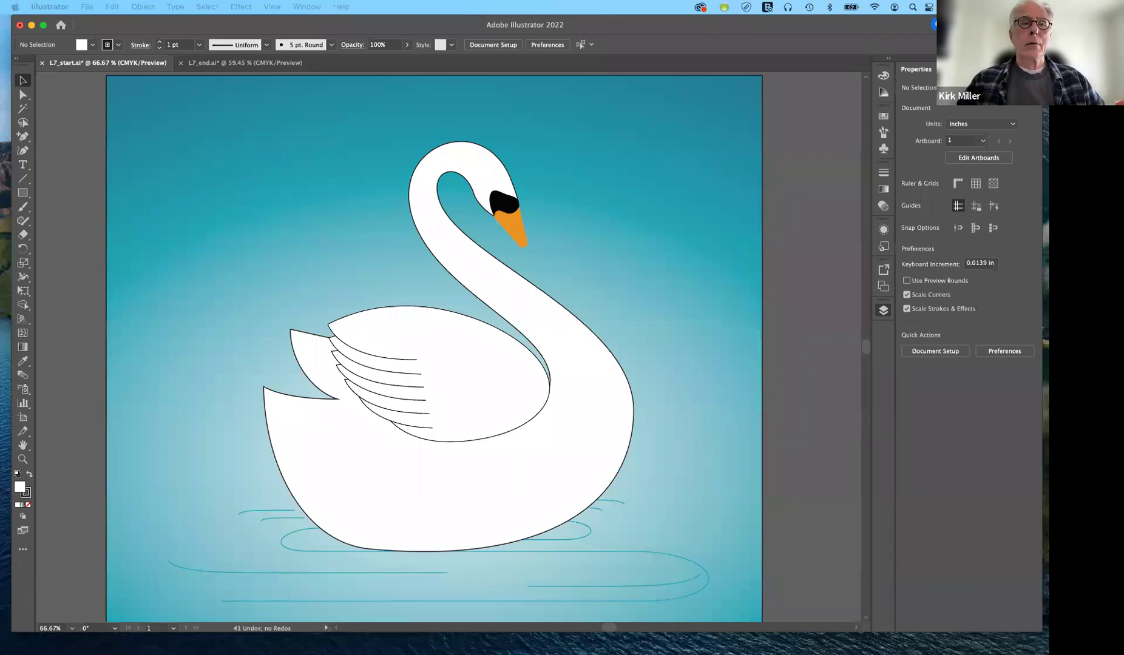
- Switch to Firefox and run an image search for "skateboard decks" in a new browser tab
{"action": "key", "text": "super+Tab"}
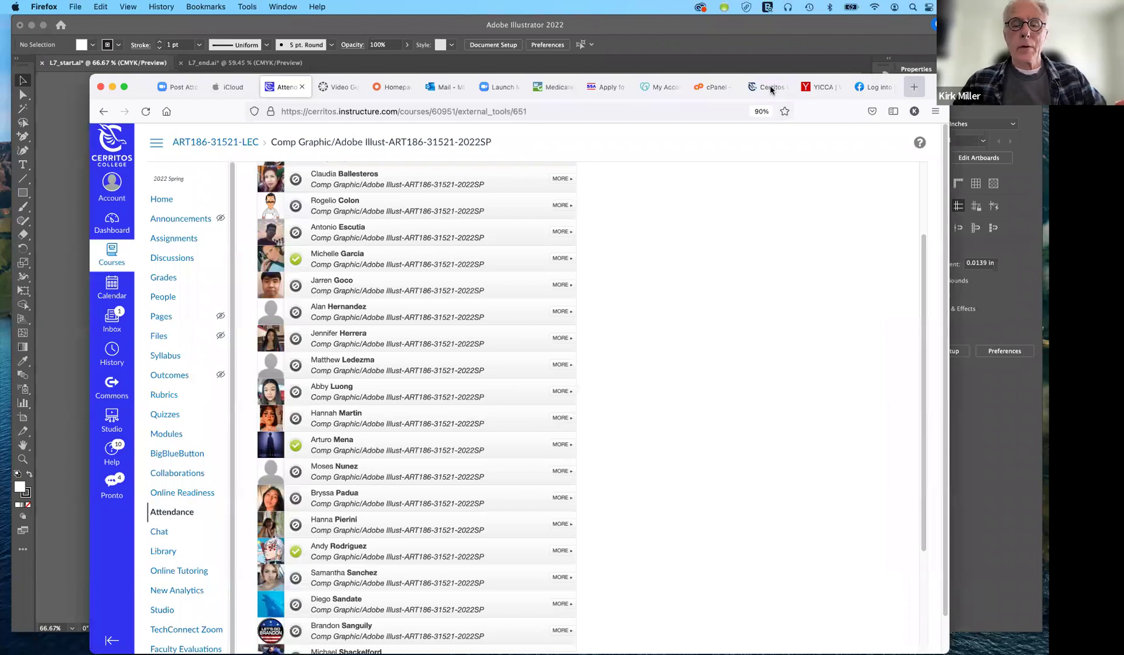
{"action": "key", "text": "super+t"}
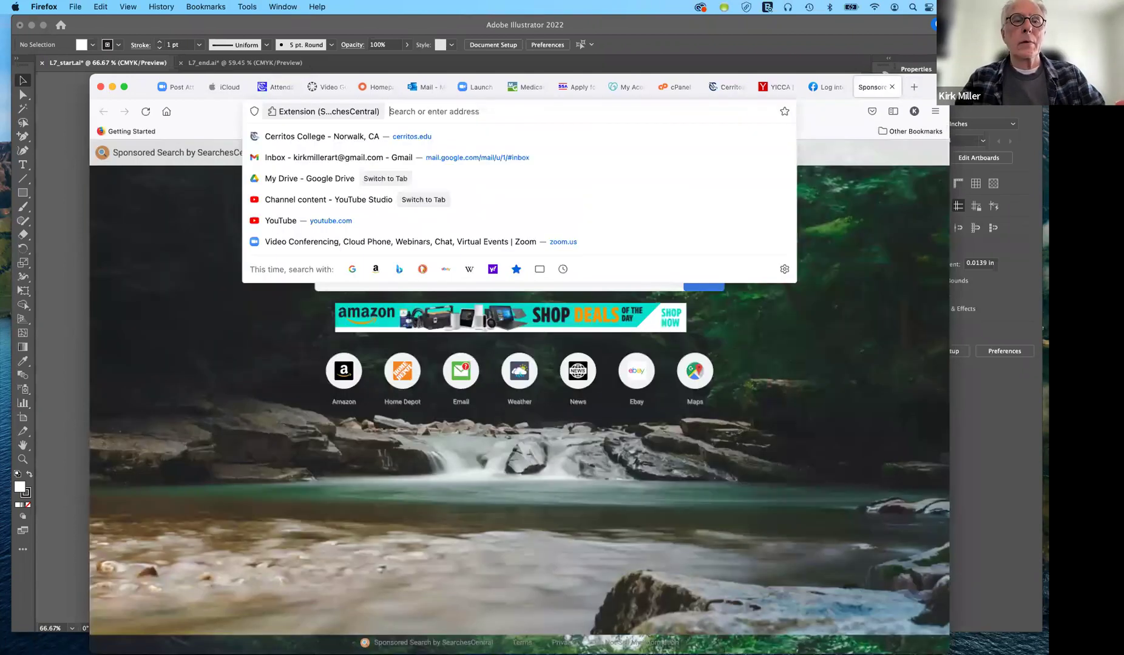
{"action": "type", "text": "s"}
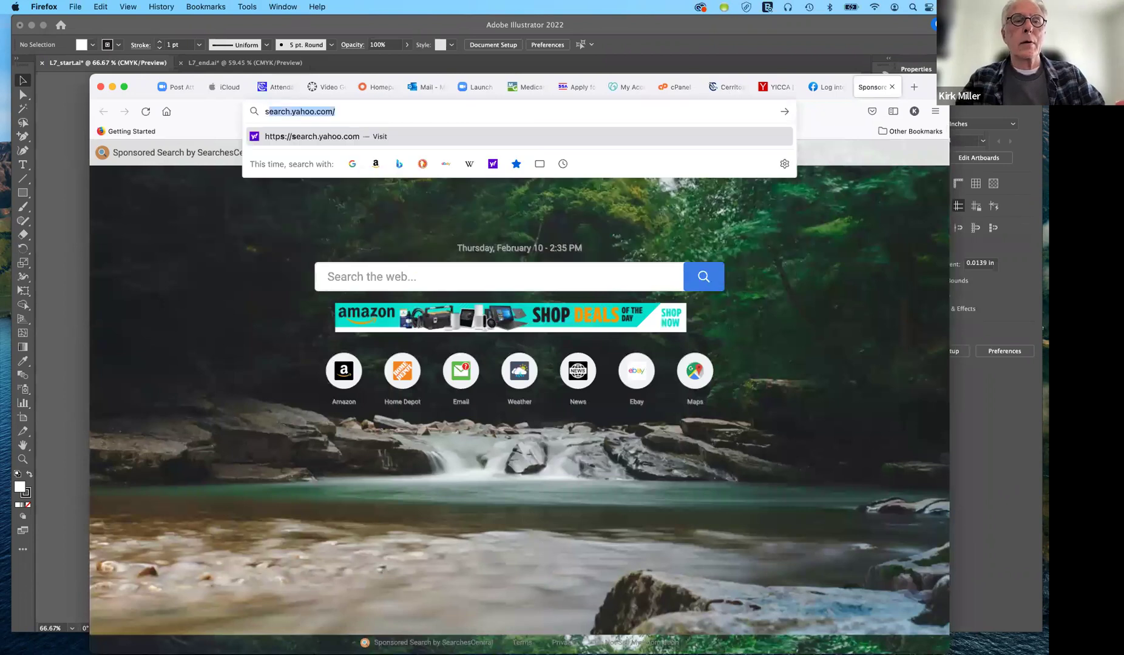
{"action": "type", "text": "kateboar"}
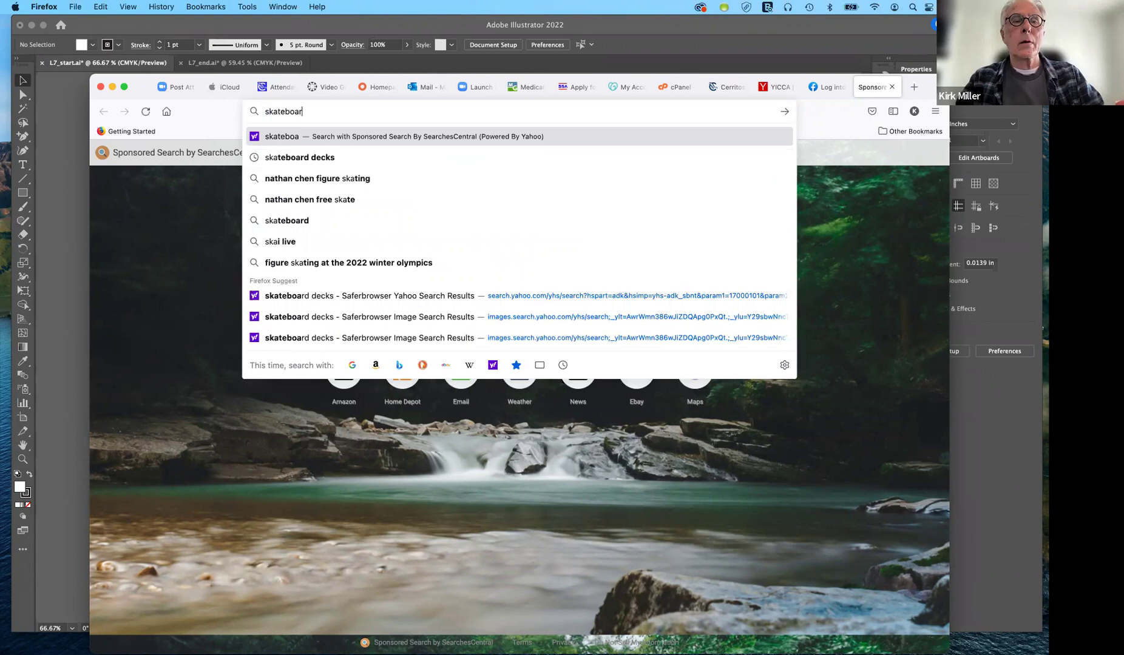
{"action": "type", "text": "d"}
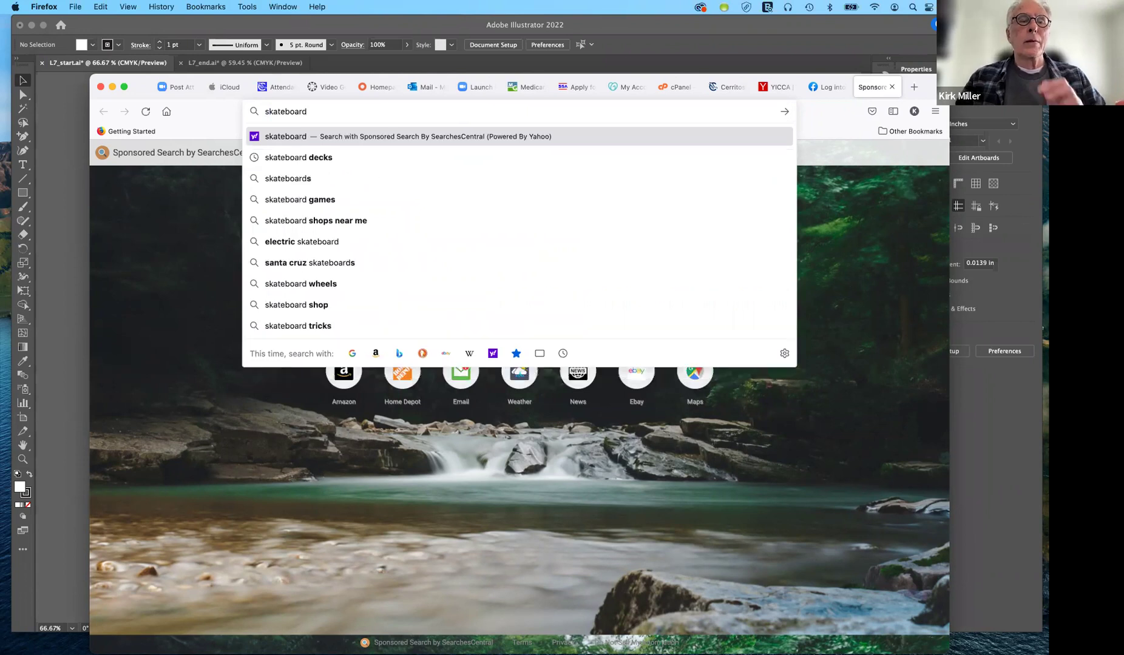
{"action": "type", "text": " decks"}
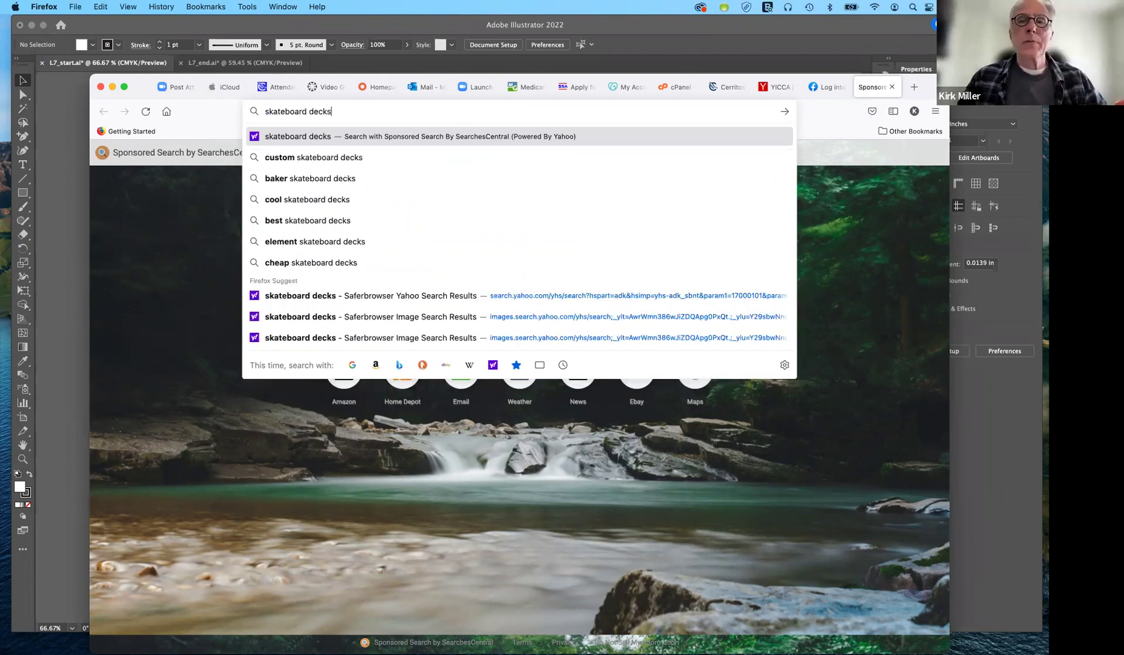
{"action": "key", "text": "Return"}
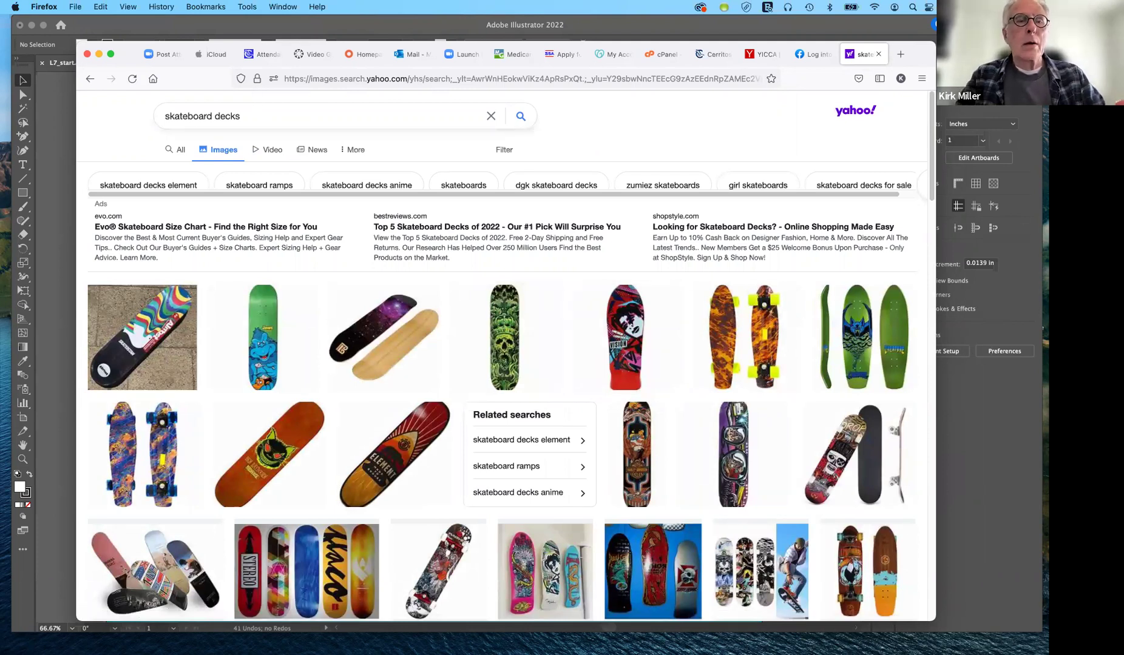
- Refine the image search to "skateboard decks by famous artists"
{"action": "left_click", "coordinate": [242, 116]}
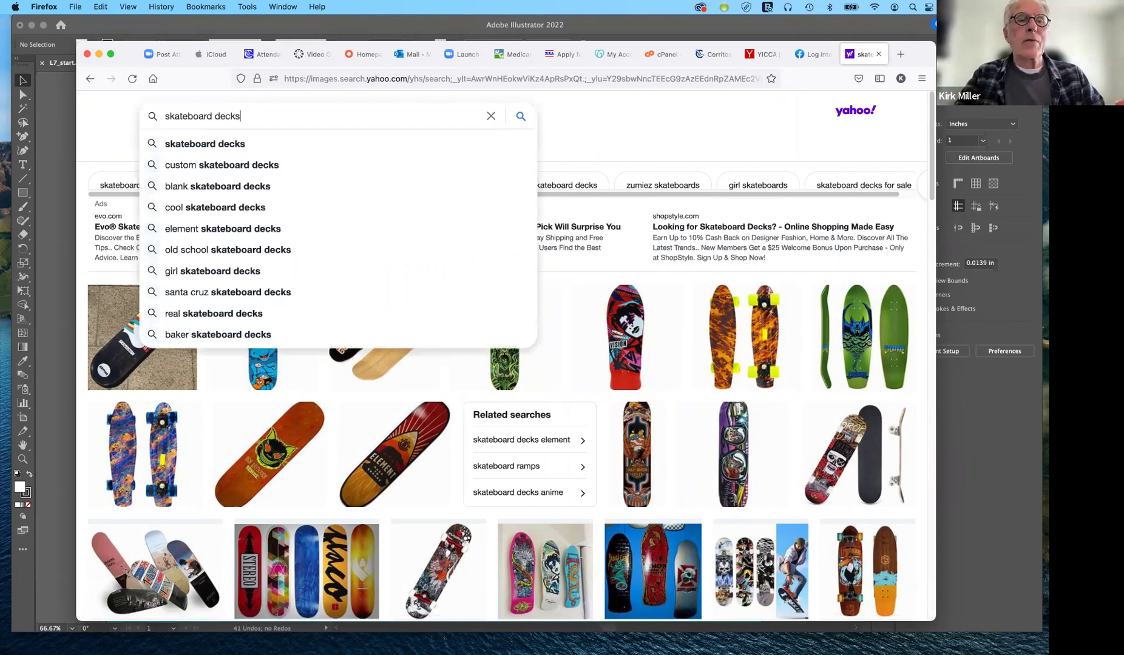
{"action": "type", "text": "by famous"}
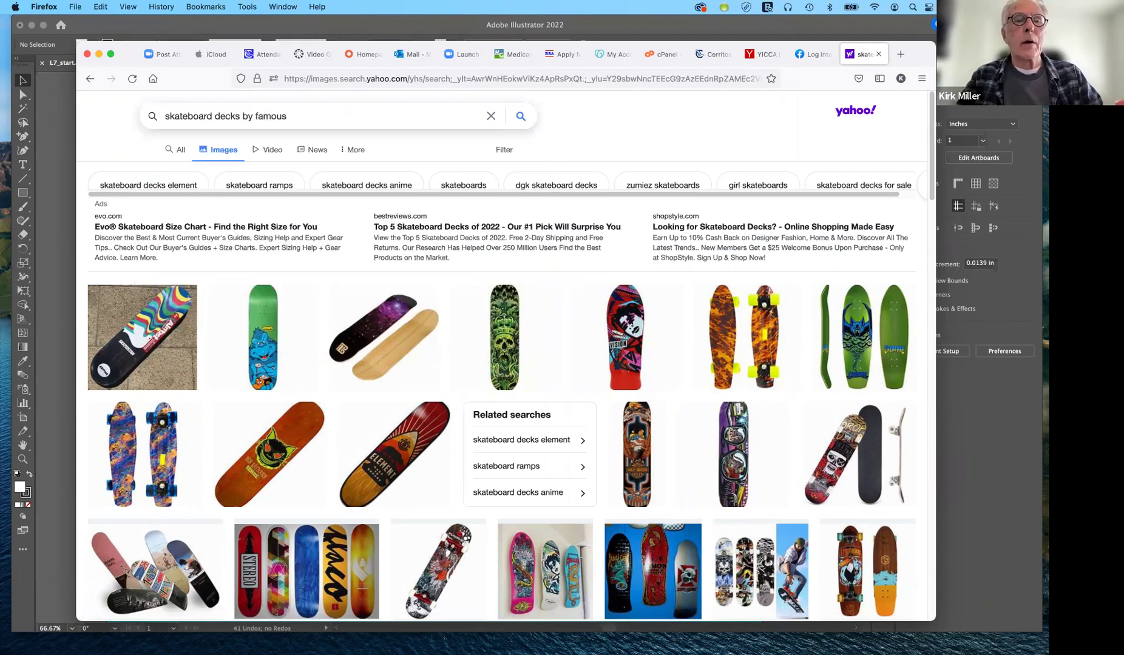
{"action": "type", "text": " artists"}
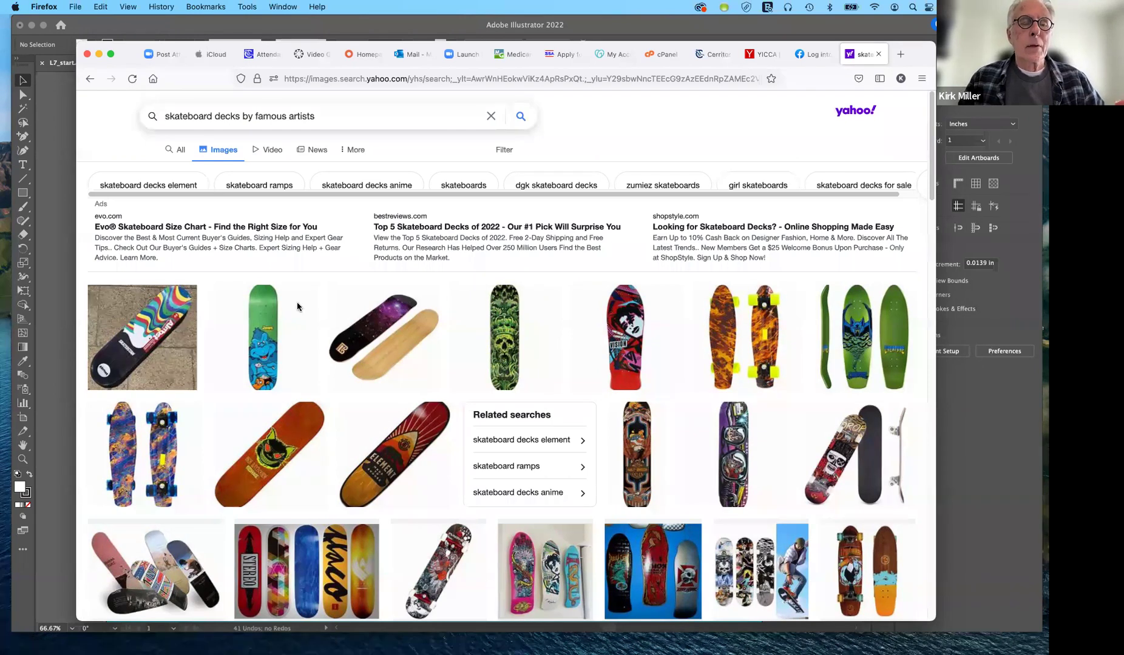
{"action": "key", "text": "Return"}
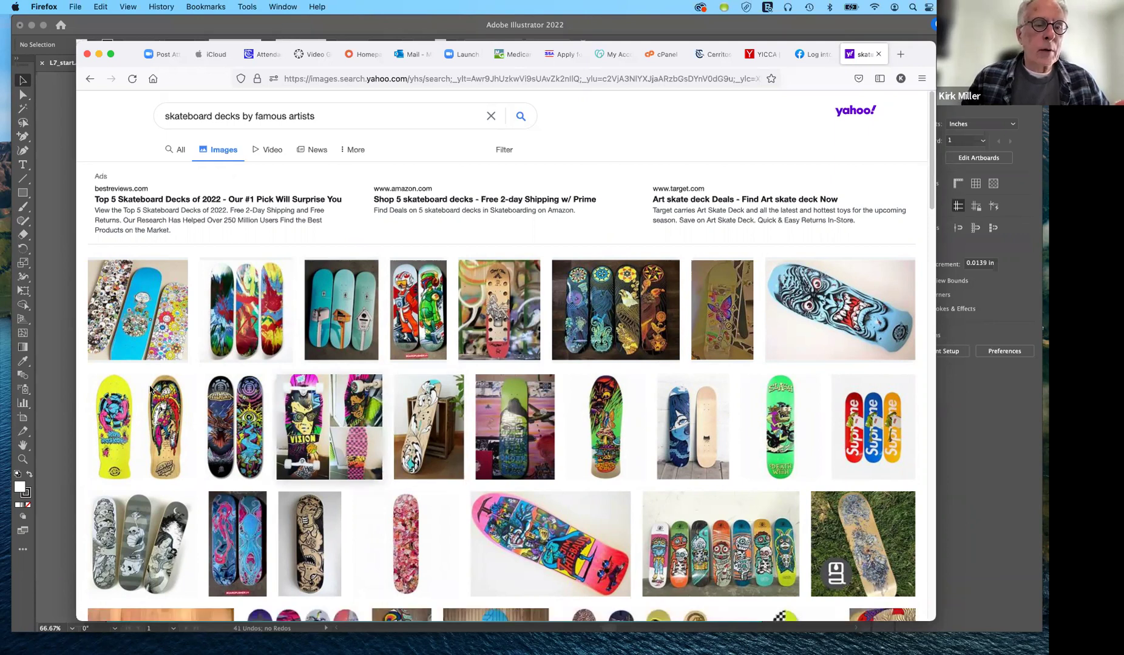
- Browse the artist deck images, previewing the Van Gogh pair and the surreal three-deck set, and close each preview
{"action": "scroll", "coordinate": [151, 389], "scroll_direction": "down", "scroll_amount": 5}
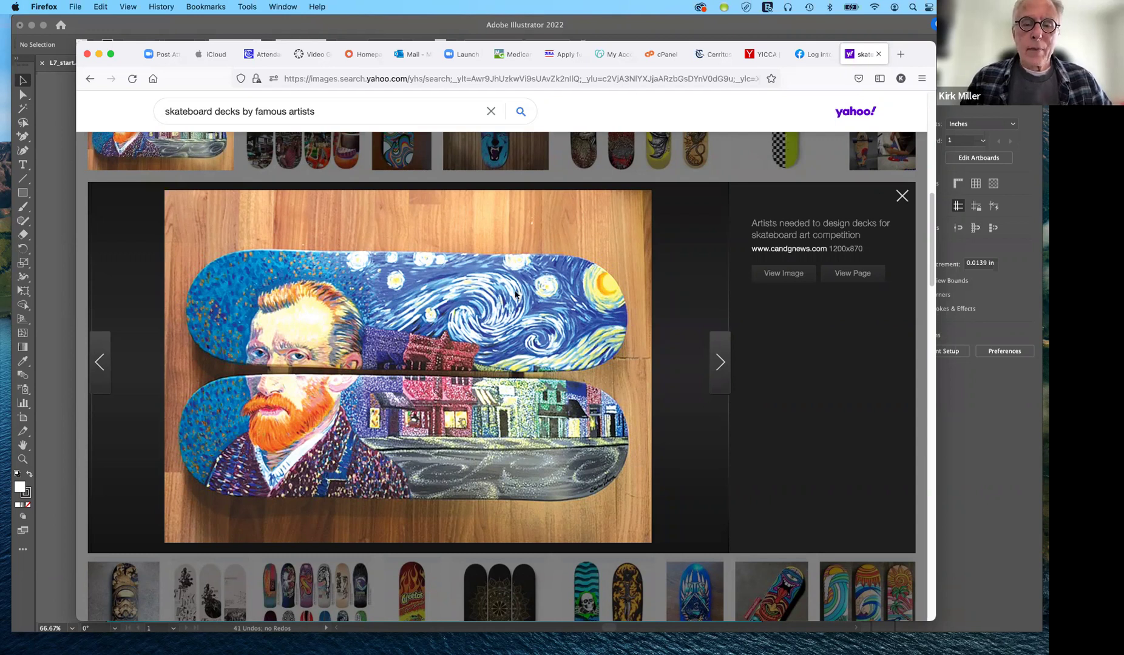
{"action": "key", "text": "Escape"}
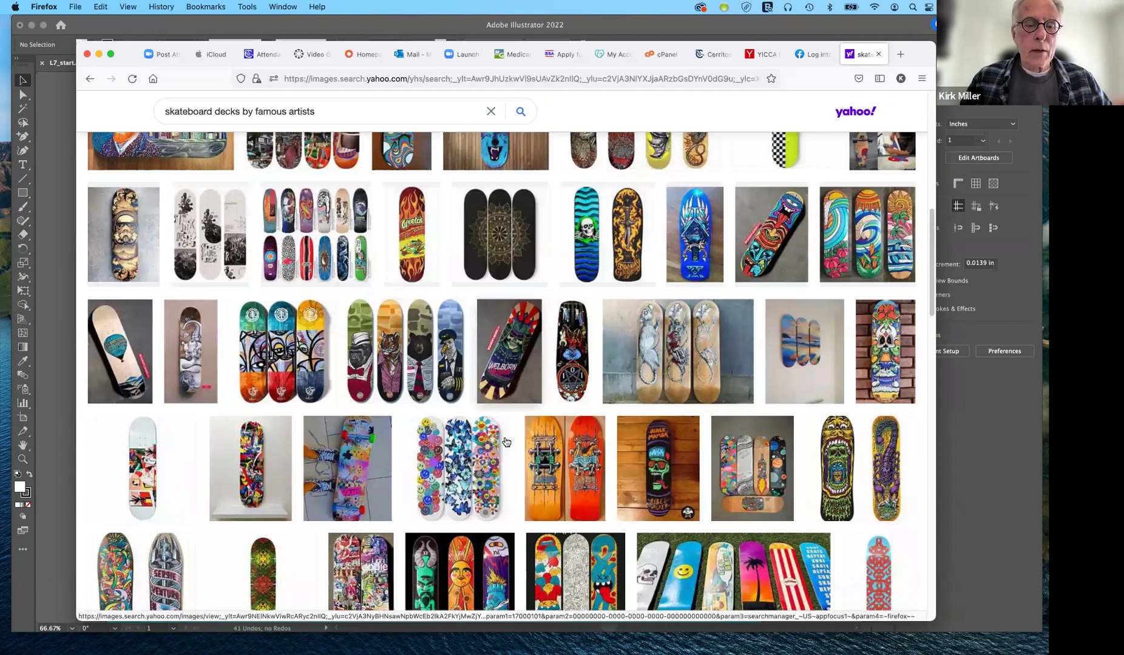
{"action": "scroll", "coordinate": [506, 441], "scroll_direction": "down", "scroll_amount": 3}
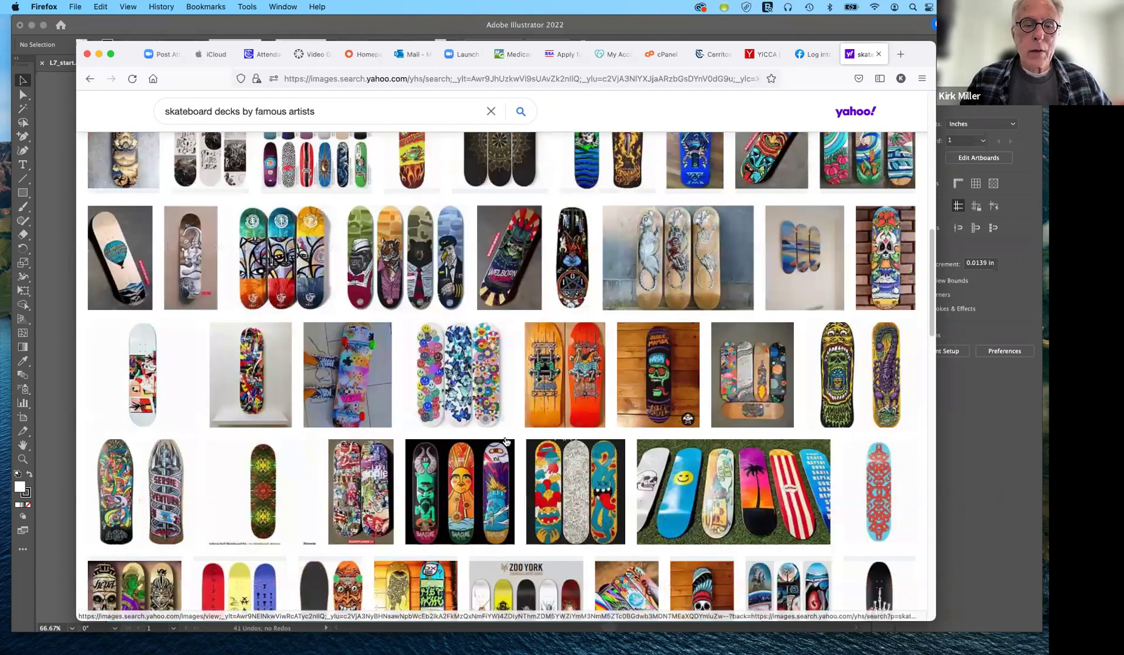
{"action": "scroll", "coordinate": [505, 442], "scroll_direction": "down", "scroll_amount": 3}
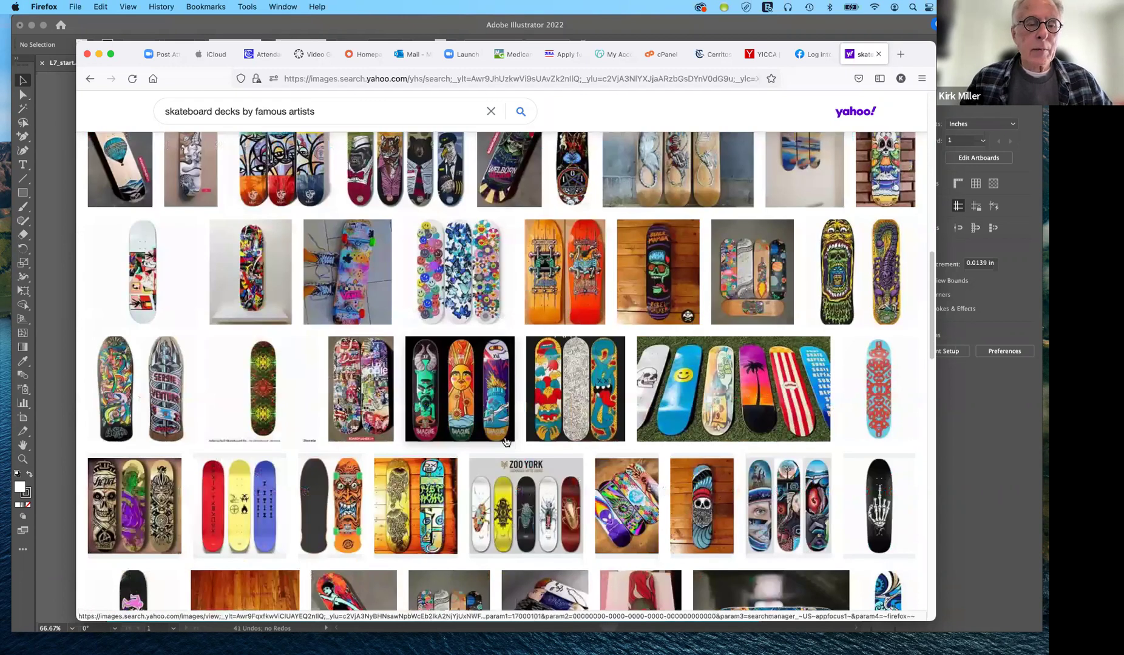
{"action": "scroll", "coordinate": [505, 441], "scroll_direction": "down", "scroll_amount": 3}
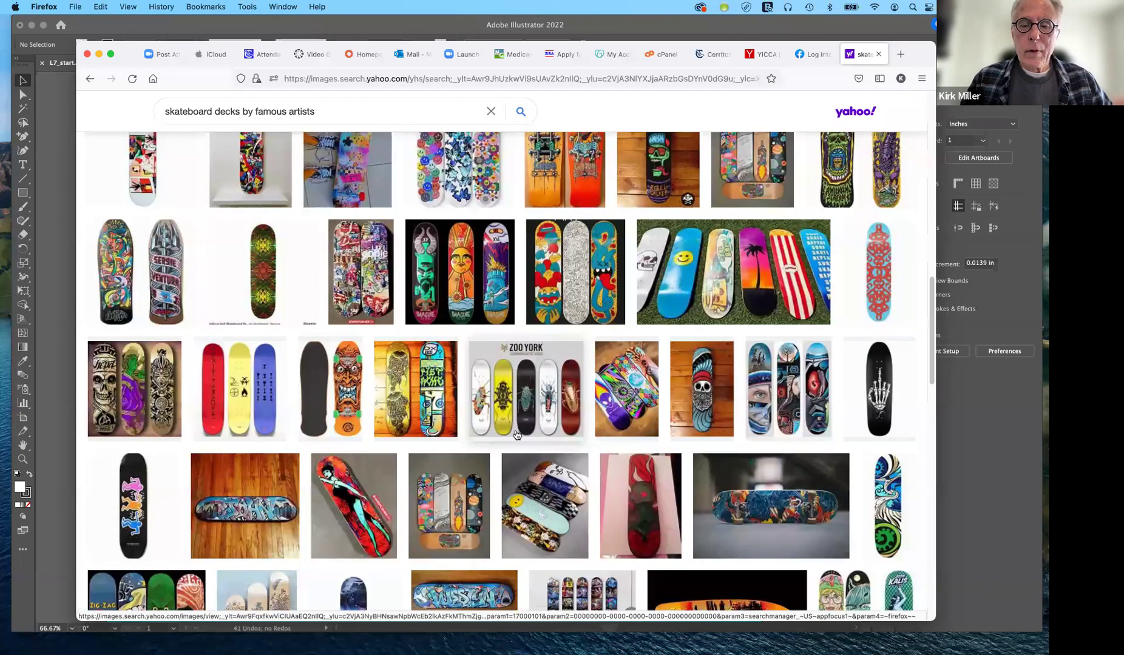
{"action": "scroll", "coordinate": [516, 434], "scroll_direction": "down", "scroll_amount": 2}
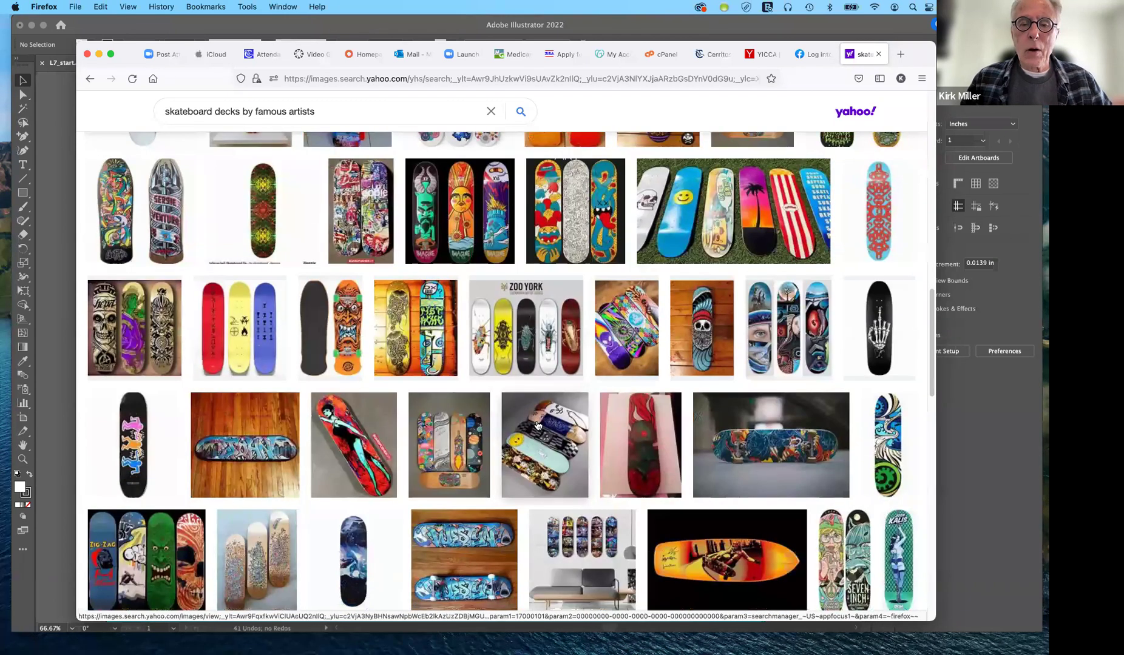
{"action": "scroll", "coordinate": [537, 425], "scroll_direction": "down", "scroll_amount": 1}
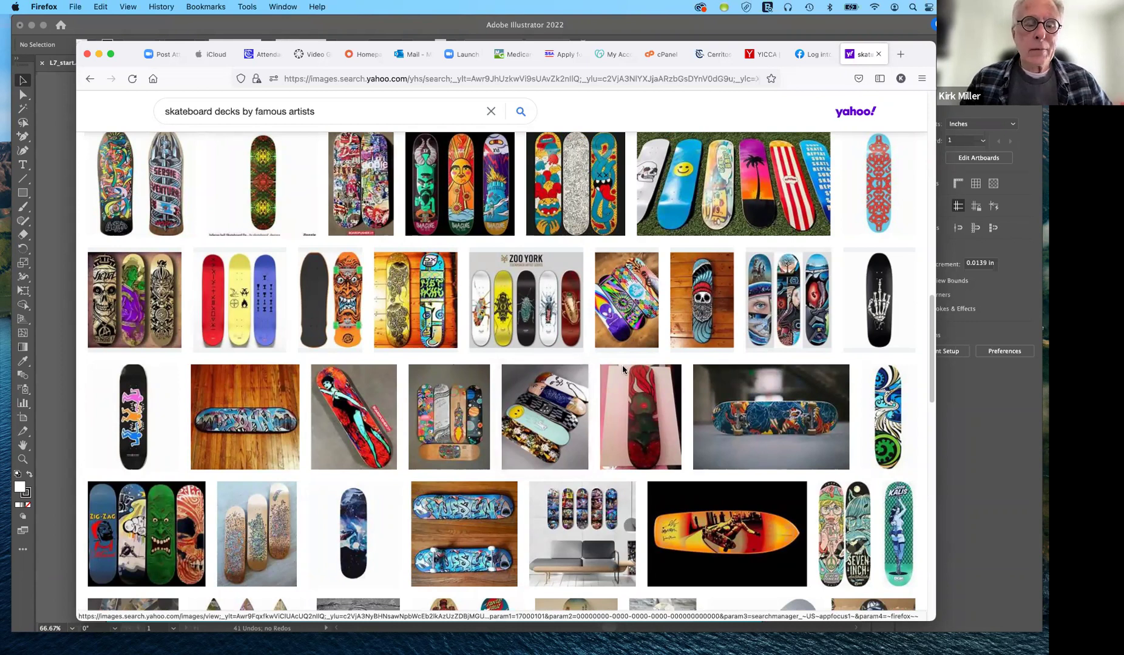
{"action": "left_click", "coordinate": [513, 405]}
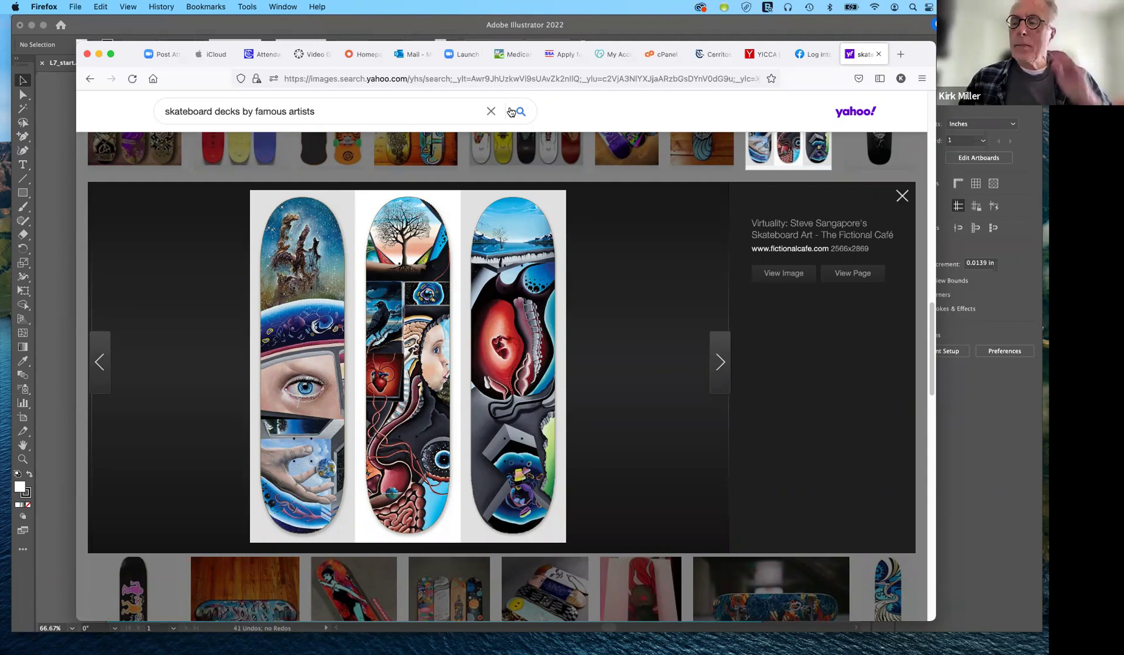
{"action": "key", "text": "Escape"}
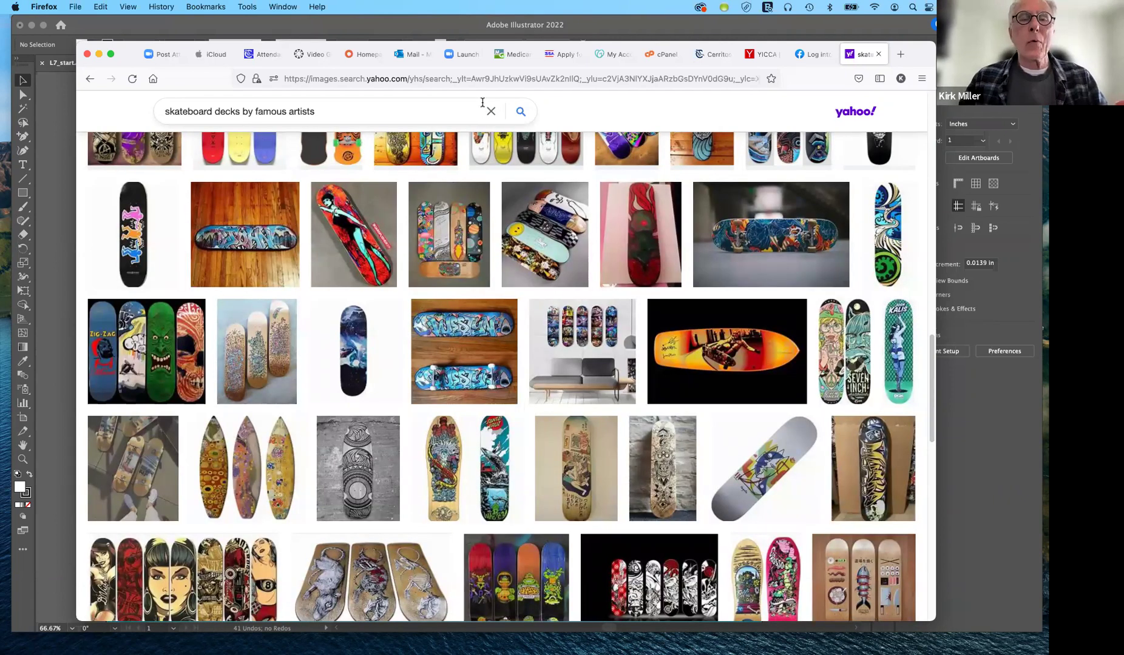
- Replace the image search with "blank skateboard template"
{"action": "left_click", "coordinate": [433, 114]}
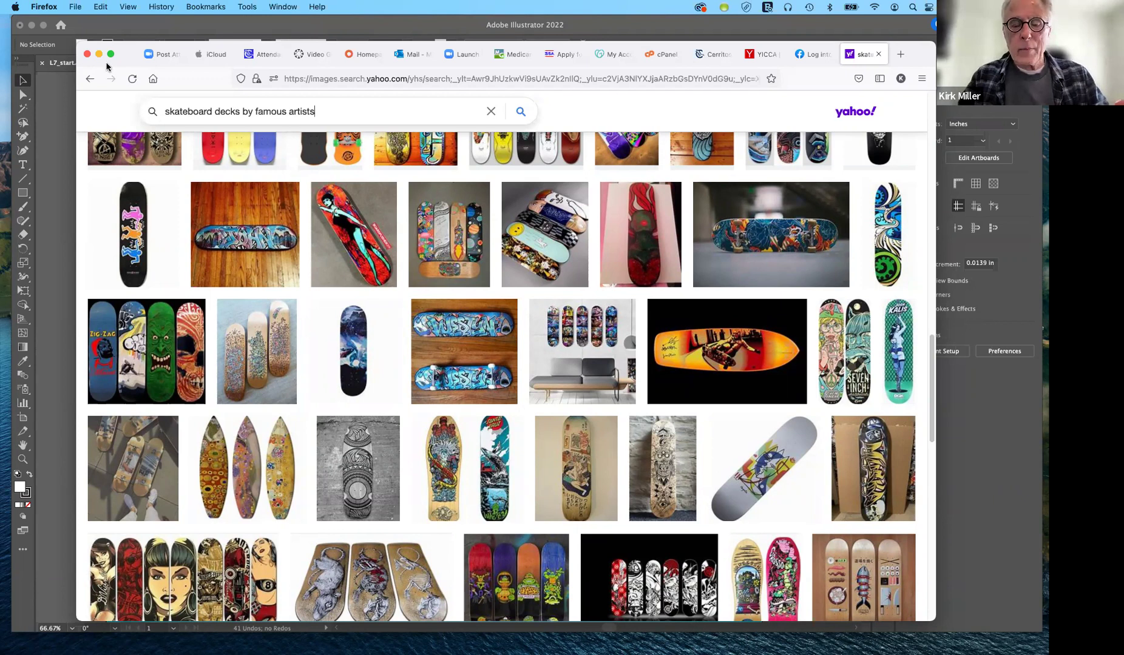
{"action": "key", "text": "super+a"}
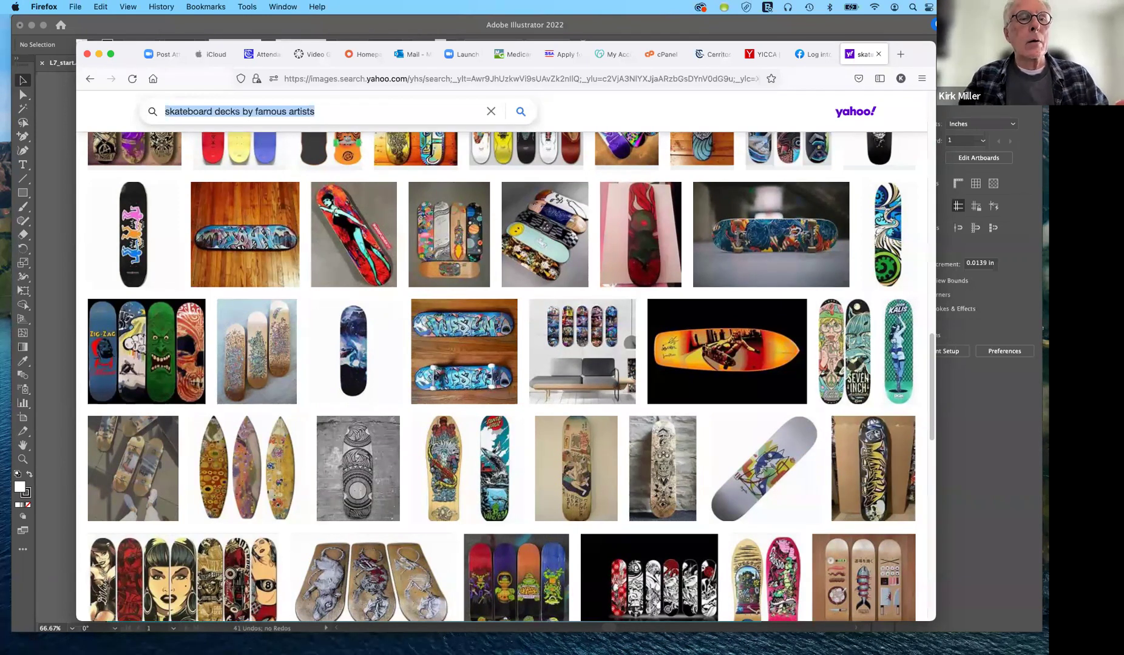
{"action": "type", "text": "ska"}
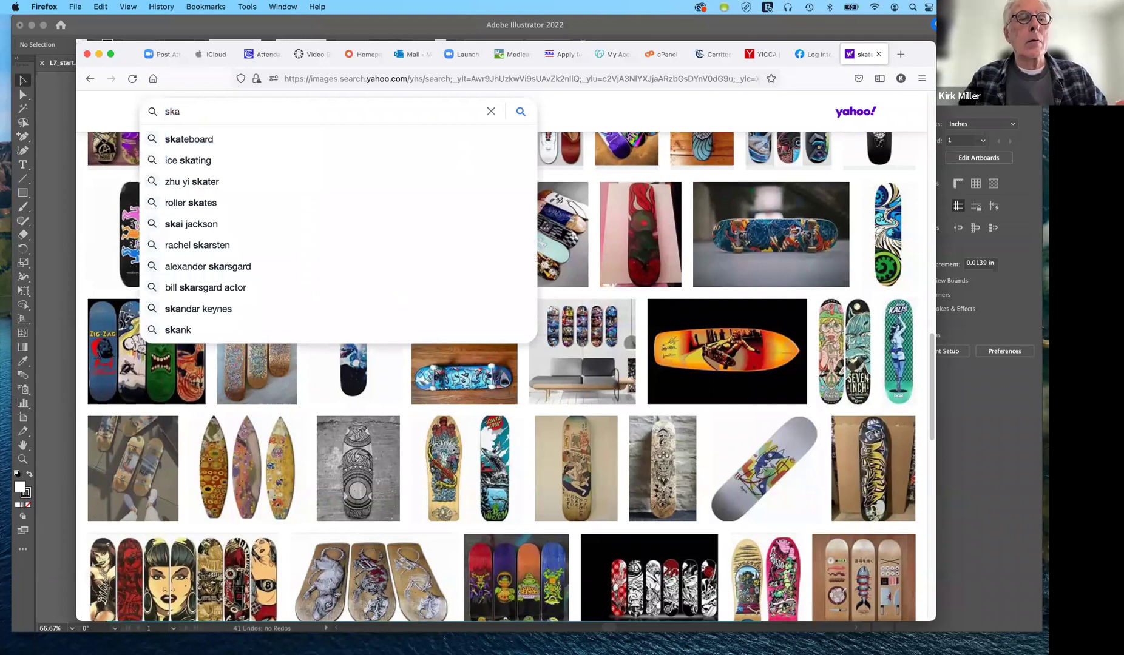
{"action": "type", "text": "teboaf"}
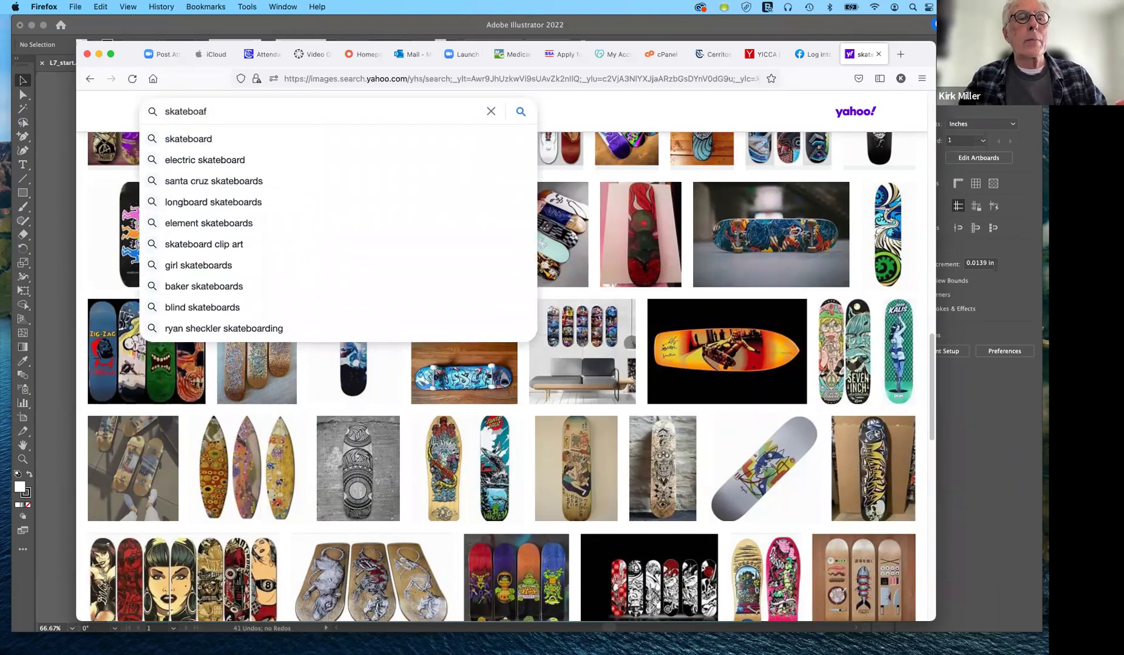
{"action": "key", "text": "BackSpace"}
{"action": "type", "text": "d"}
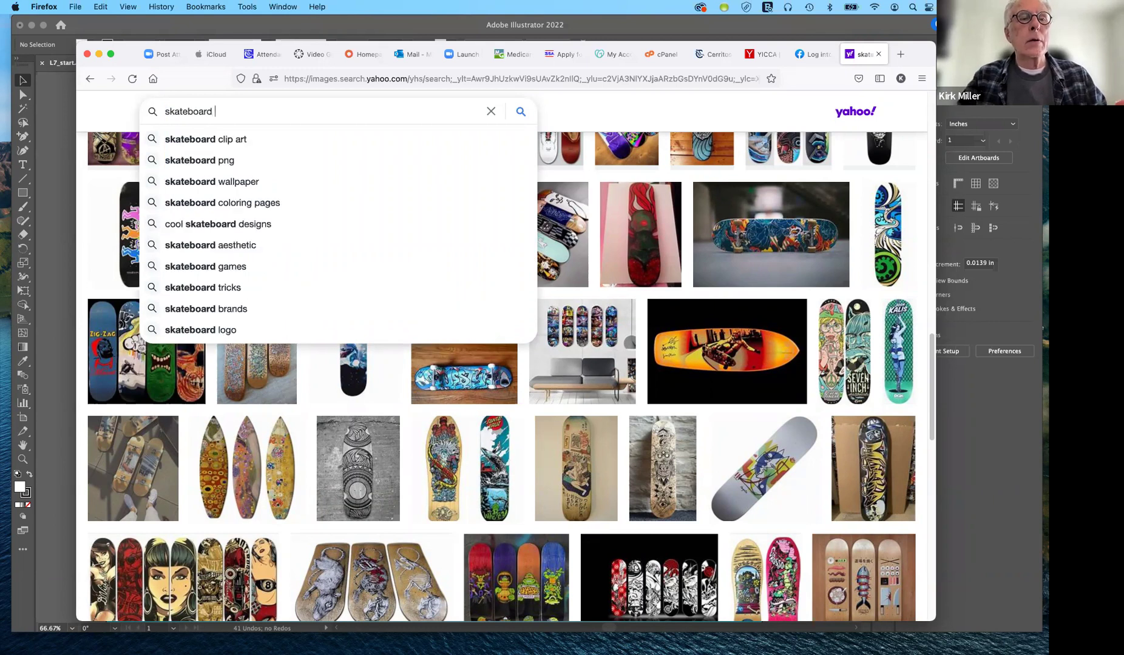
{"action": "type", "text": " temp"}
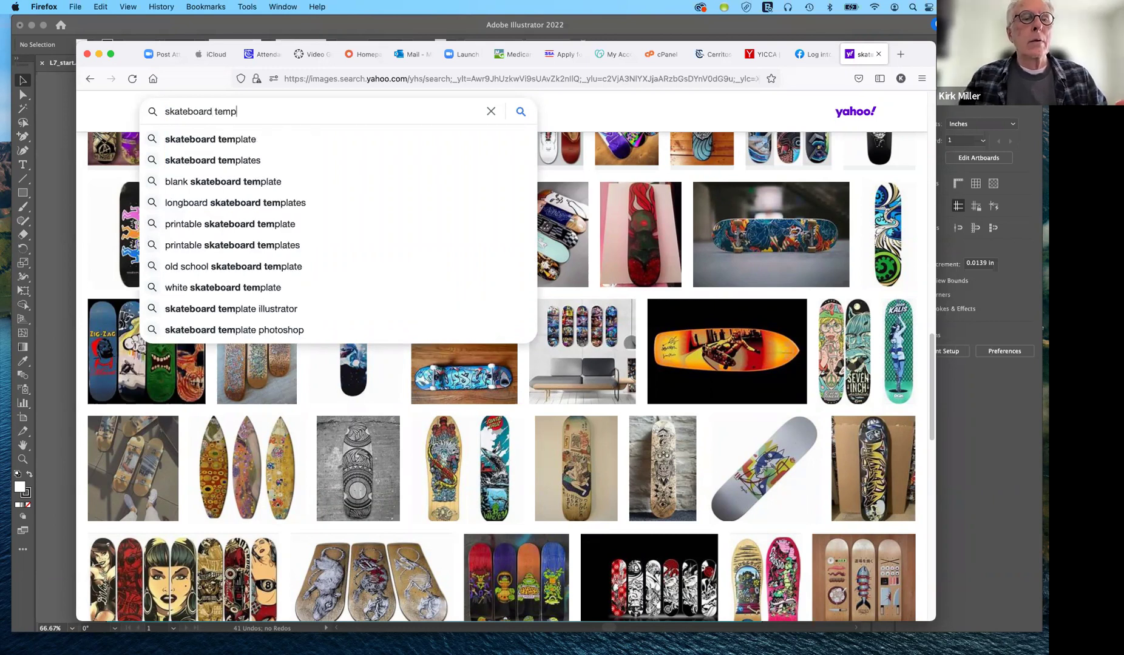
{"action": "type", "text": "l"}
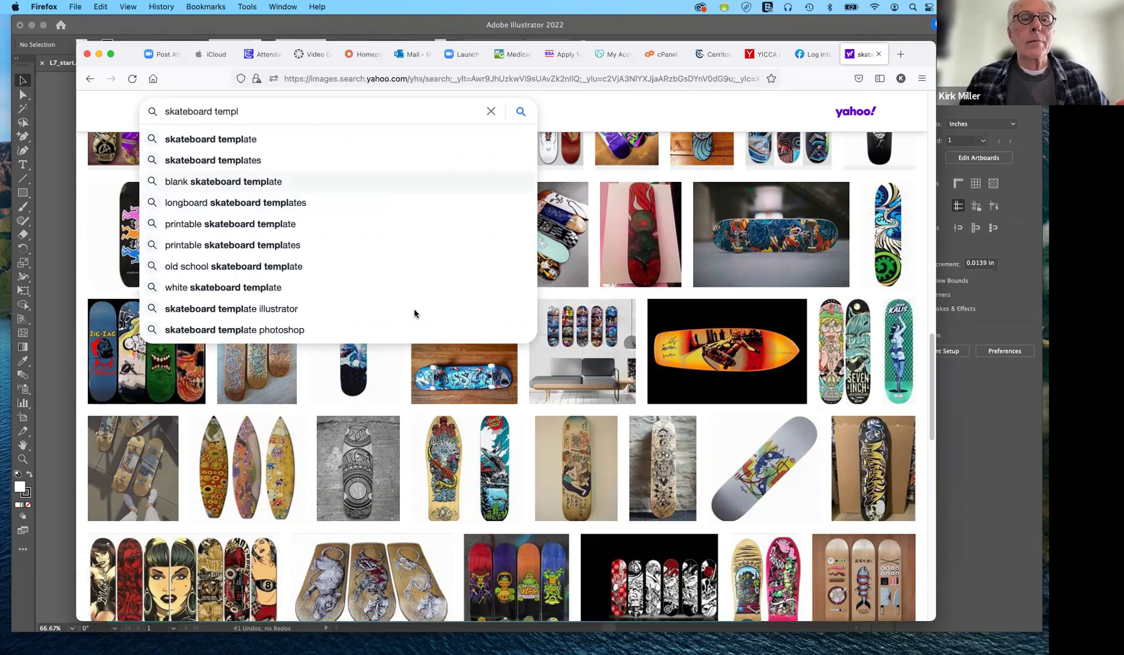
{"action": "key", "text": "Return"}
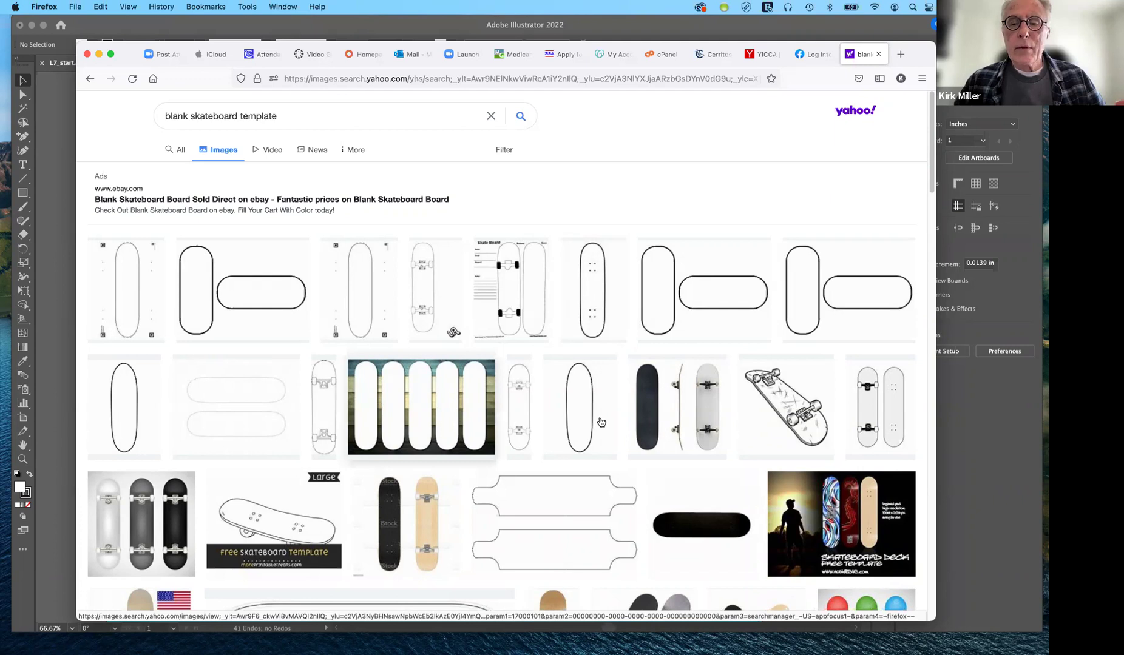
- Preview the horizontal deck template with bleed, edge and safe margin lines, and check the image's saving options without saving it
{"action": "scroll", "coordinate": [601, 422], "scroll_direction": "down", "scroll_amount": 2}
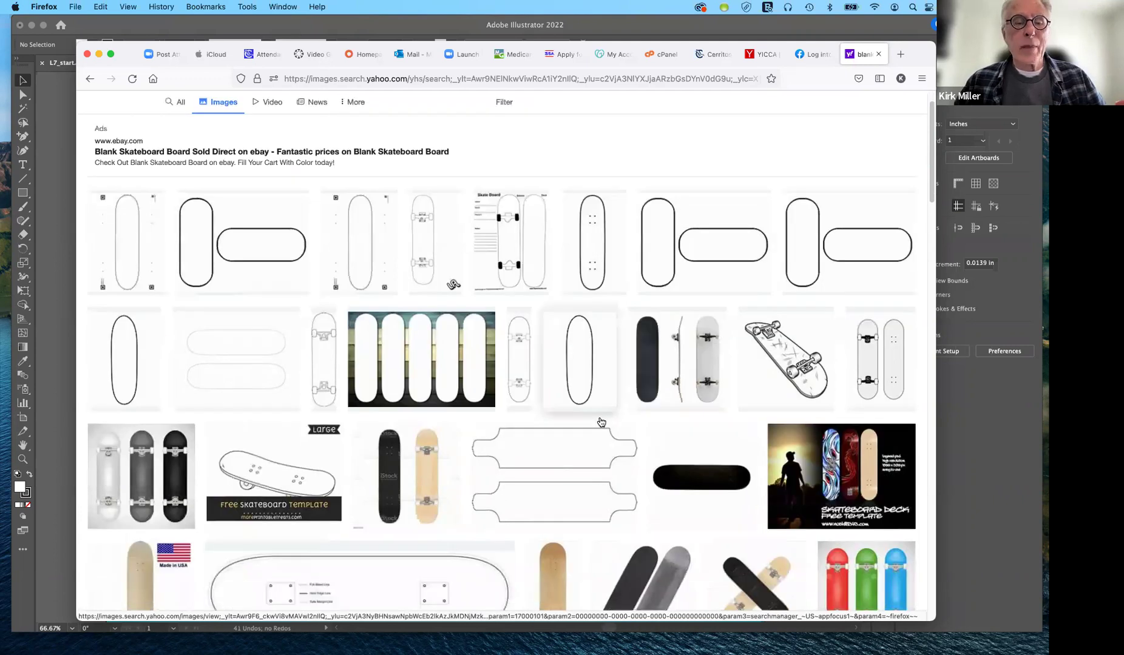
{"action": "scroll", "coordinate": [601, 422], "scroll_direction": "down", "scroll_amount": 6}
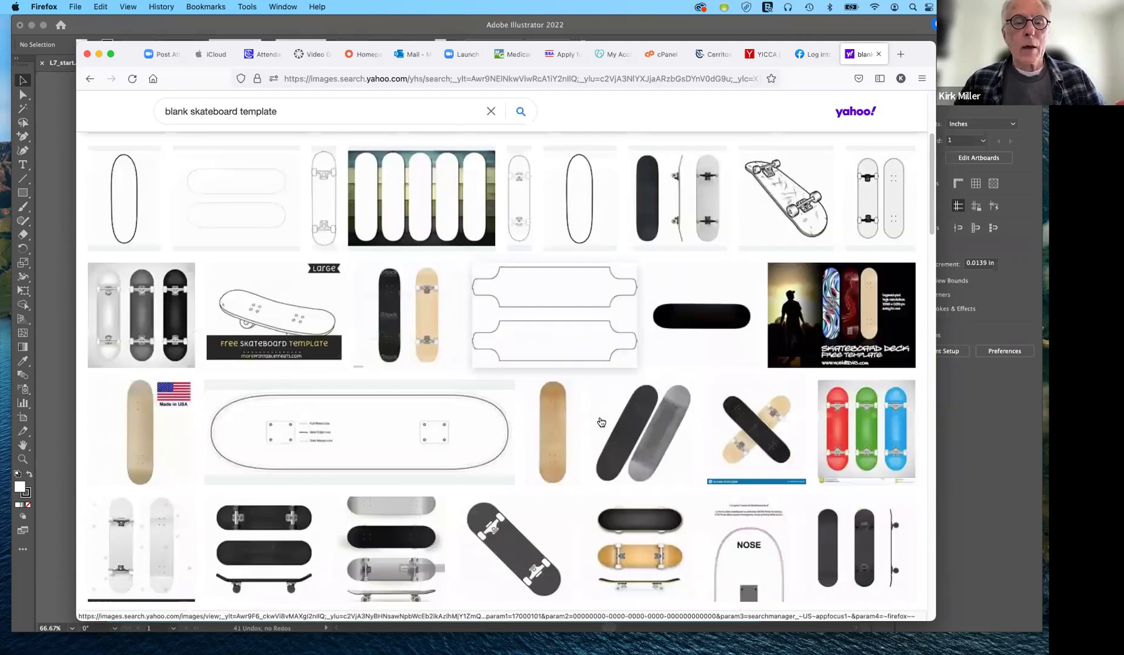
{"action": "scroll", "coordinate": [389, 415], "scroll_direction": "down", "scroll_amount": 1}
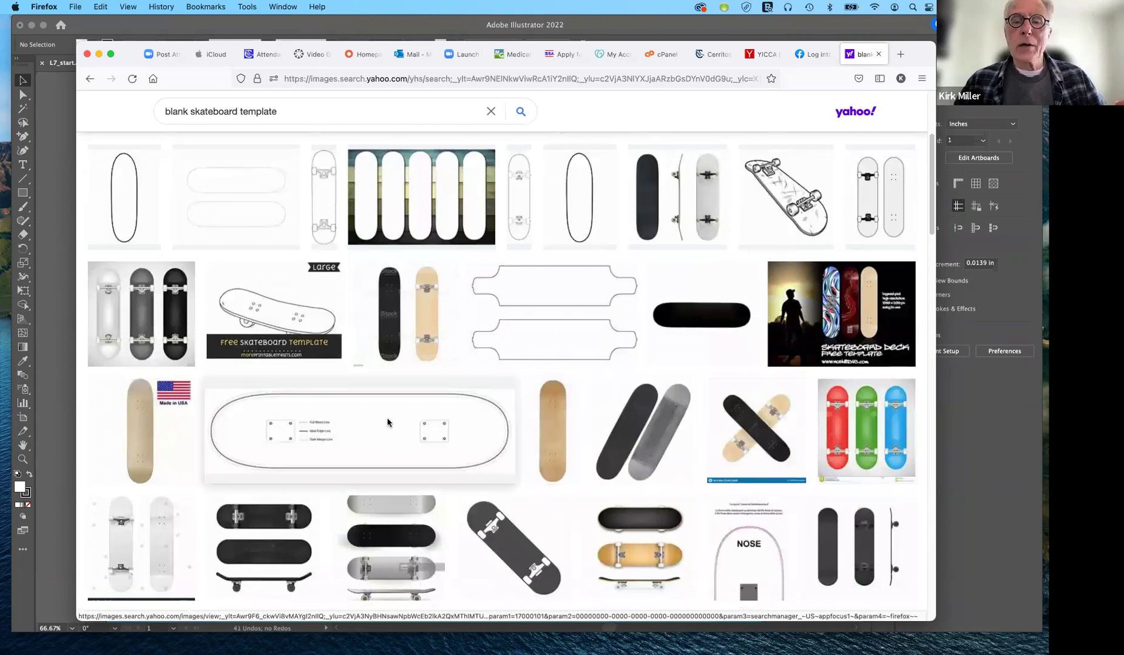
{"action": "left_click", "coordinate": [388, 423]}
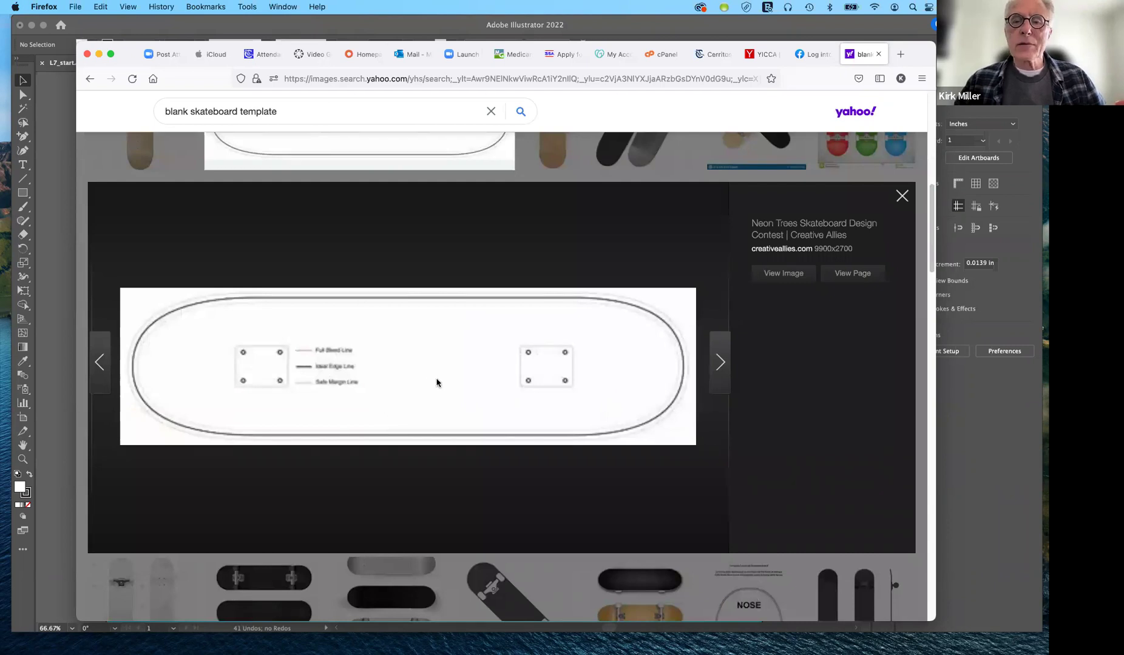
{"action": "right_click", "coordinate": [603, 347]}
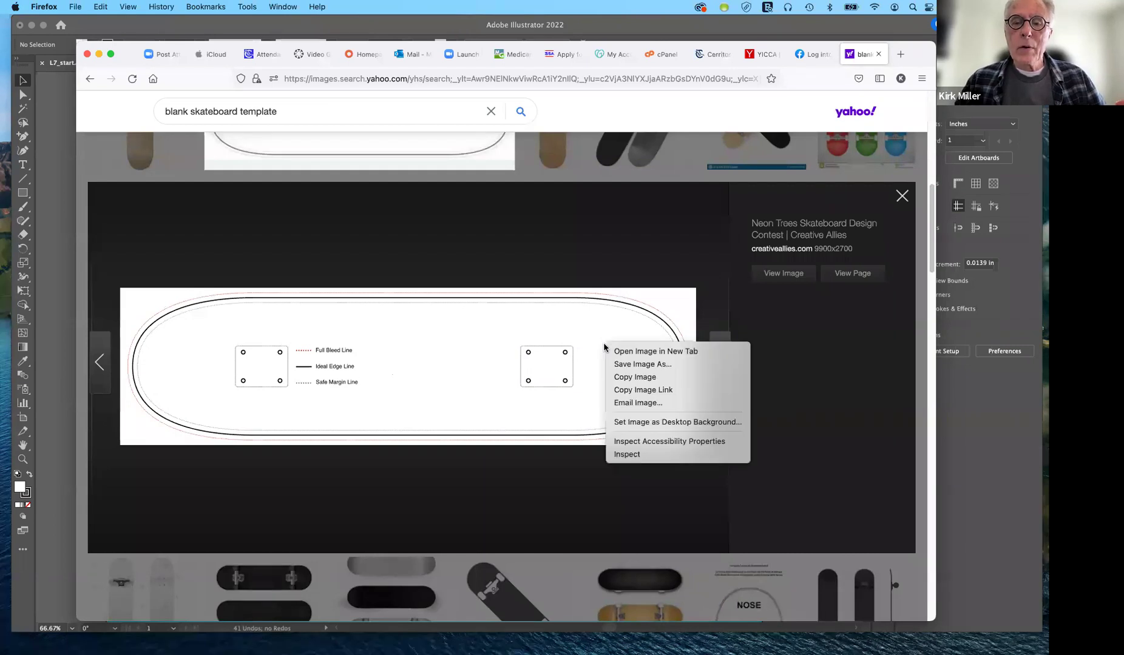
{"action": "left_click", "coordinate": [617, 365]}
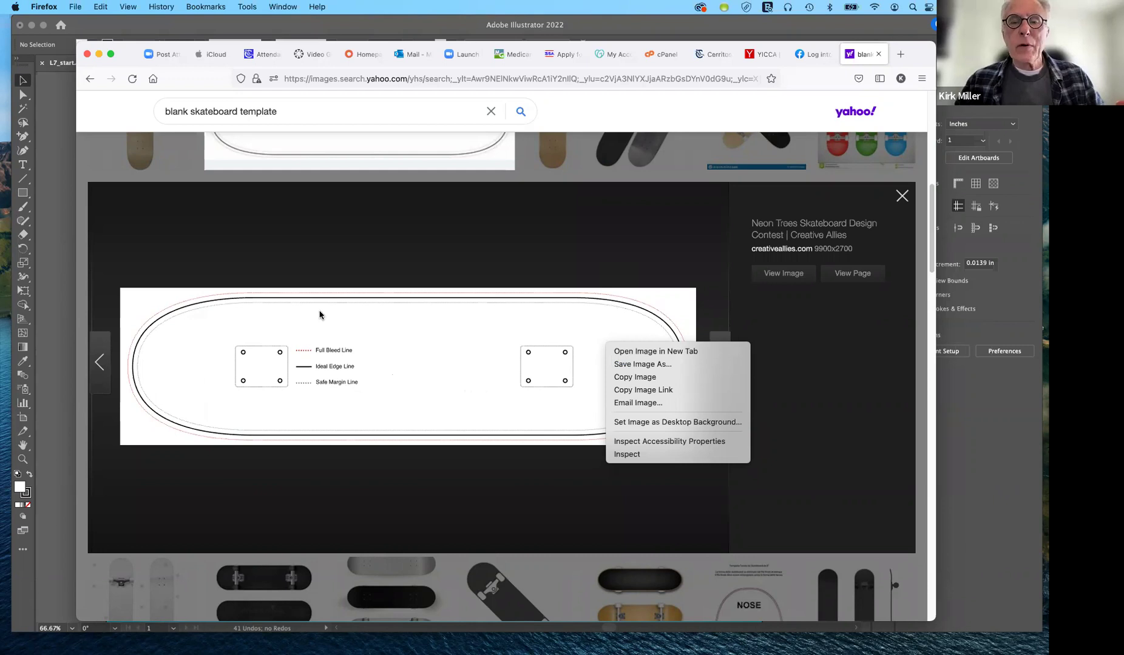
{"action": "left_click", "coordinate": [394, 366]}
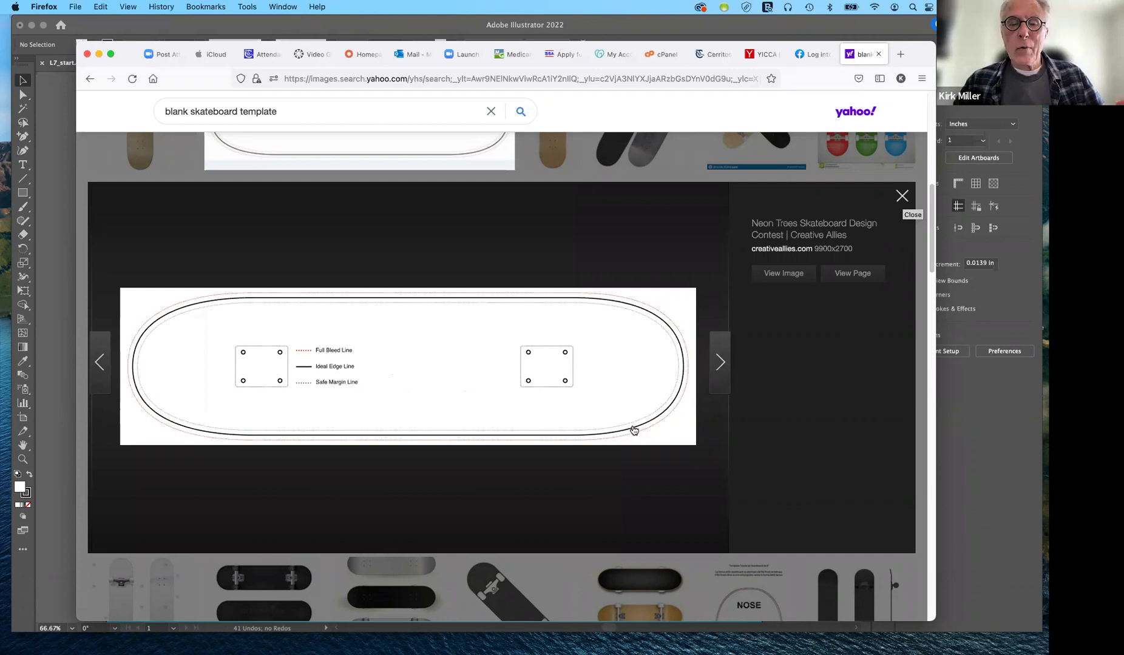
- Close the template preview and look through the blank skateboard image results for other usable deck outlines
{"action": "key", "text": "Escape"}
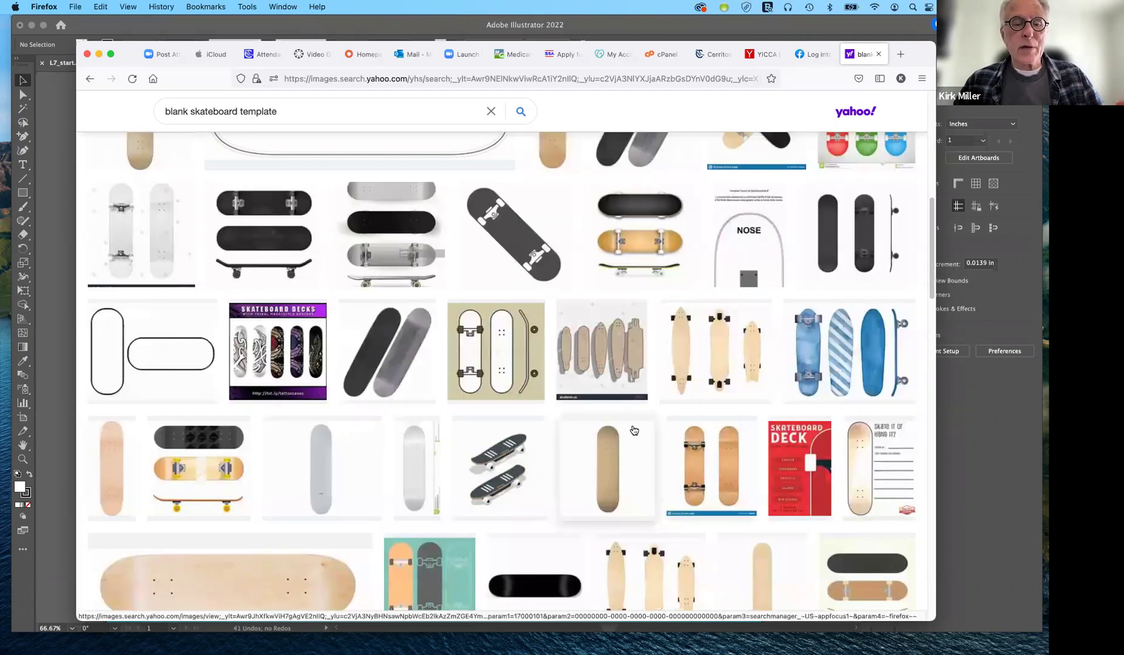
{"action": "scroll", "coordinate": [634, 430], "scroll_direction": "down", "scroll_amount": 3}
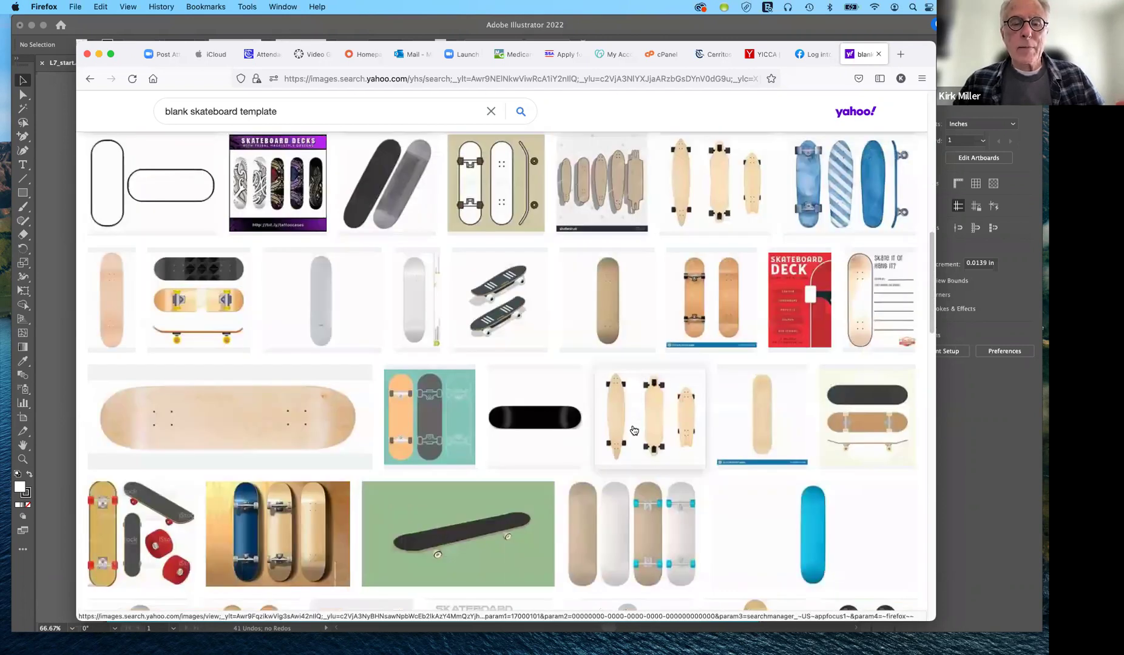
{"action": "scroll", "coordinate": [634, 431], "scroll_direction": "down", "scroll_amount": 3}
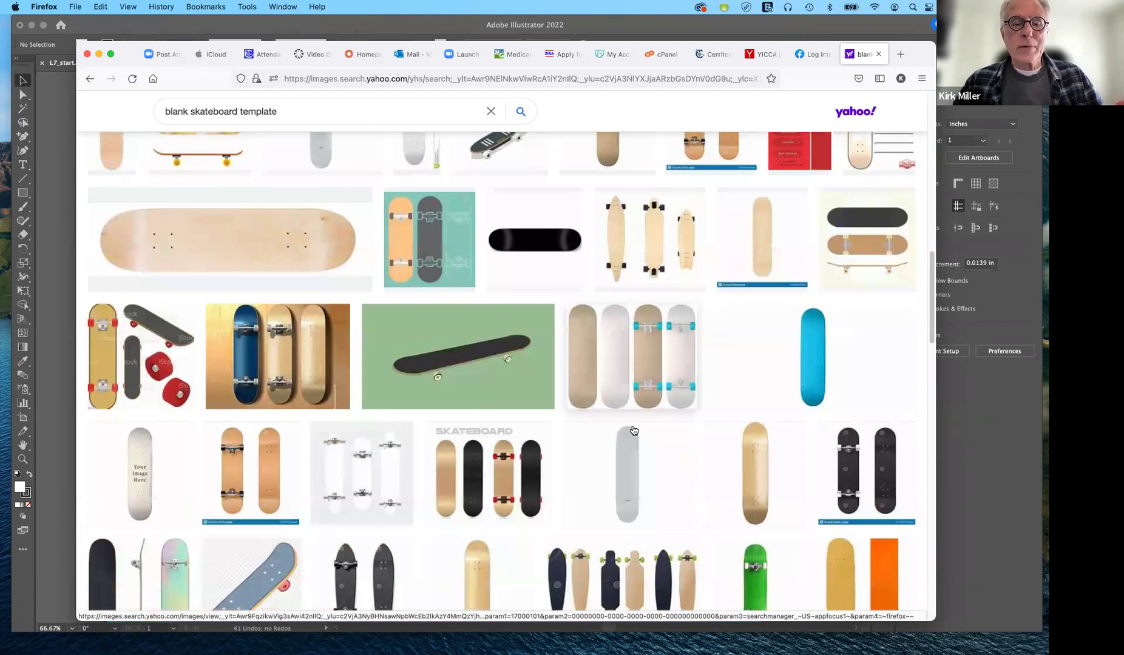
{"action": "scroll", "coordinate": [633, 431], "scroll_direction": "down", "scroll_amount": 5}
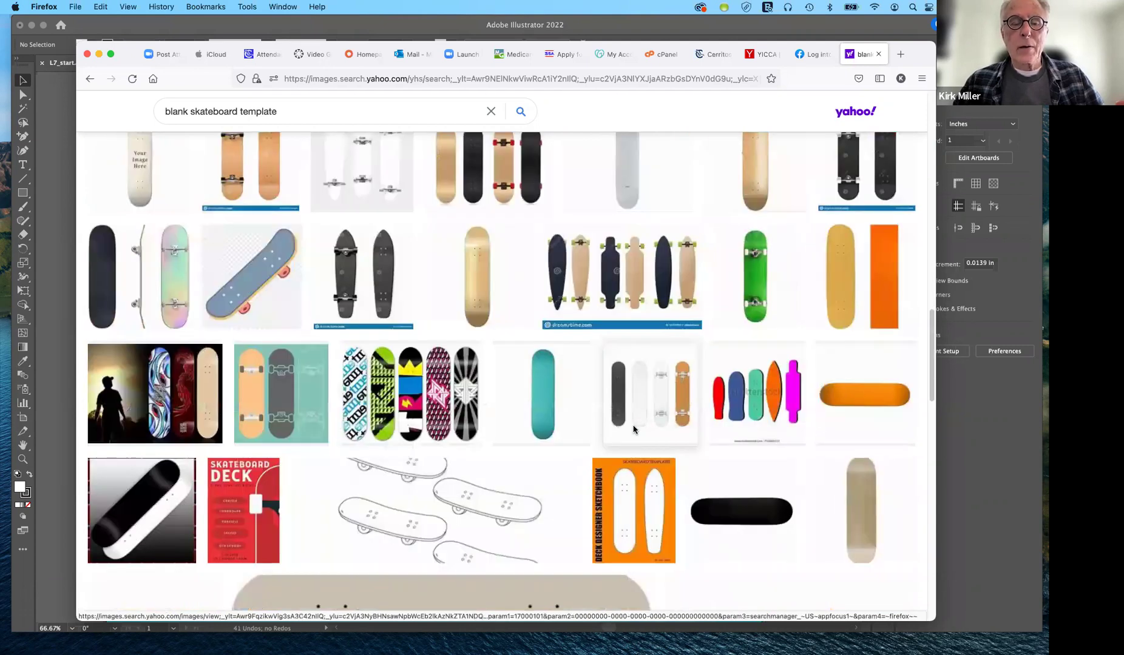
{"action": "scroll", "coordinate": [633, 430], "scroll_direction": "down", "scroll_amount": 6}
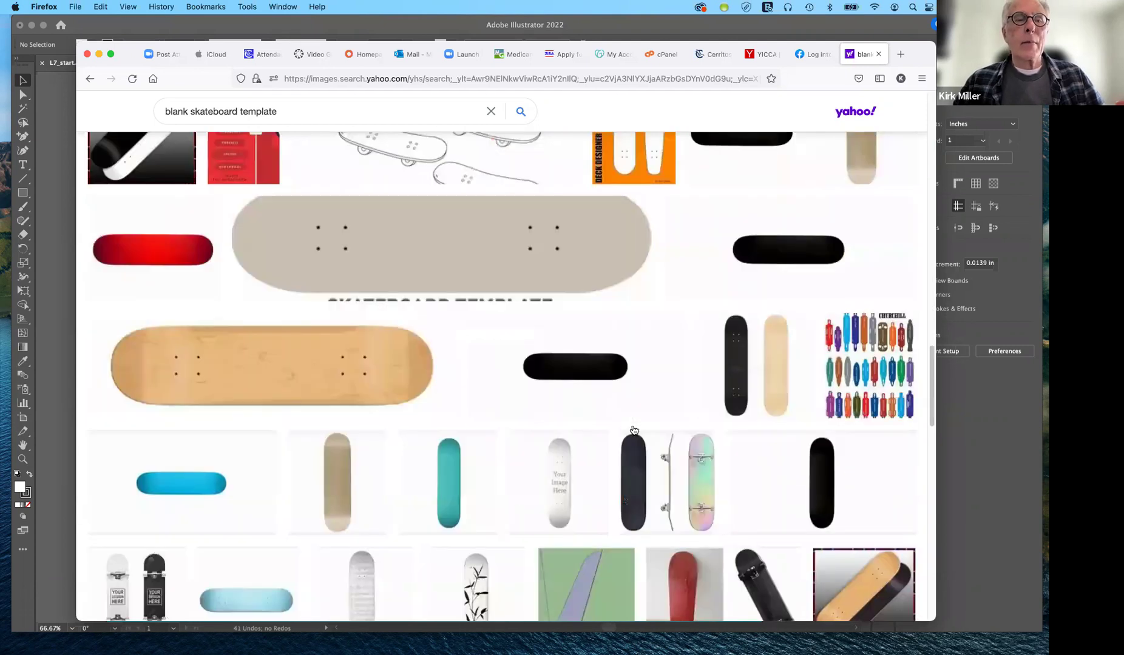
{"action": "scroll", "coordinate": [634, 431], "scroll_direction": "up", "scroll_amount": 5}
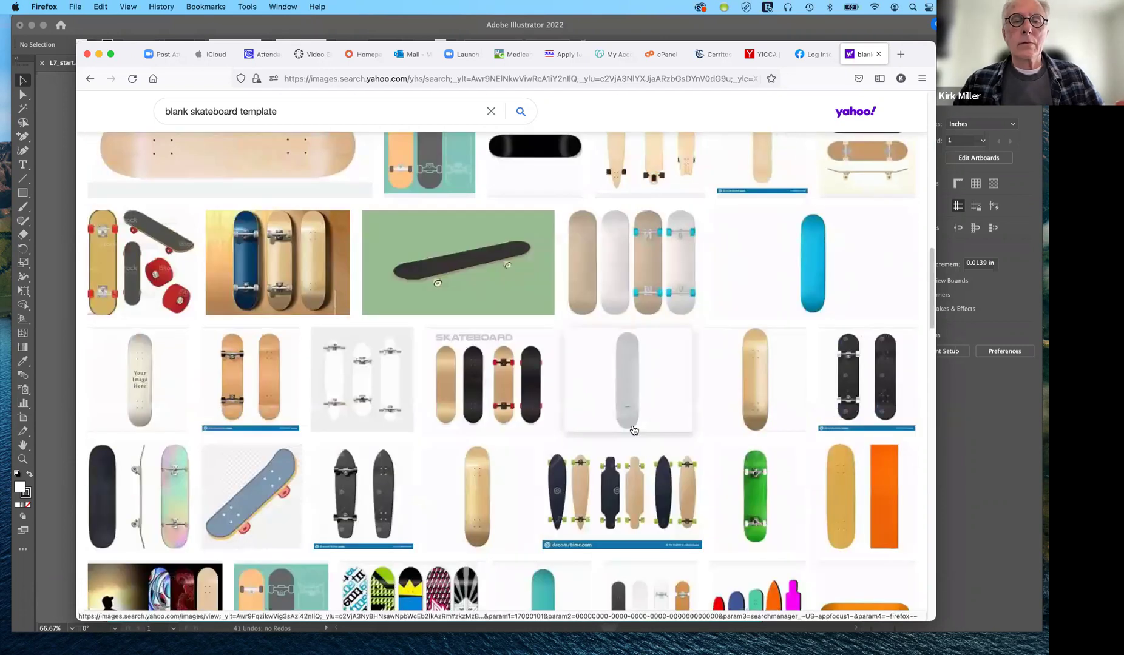
{"action": "scroll", "coordinate": [557, 376], "scroll_direction": "up", "scroll_amount": 5}
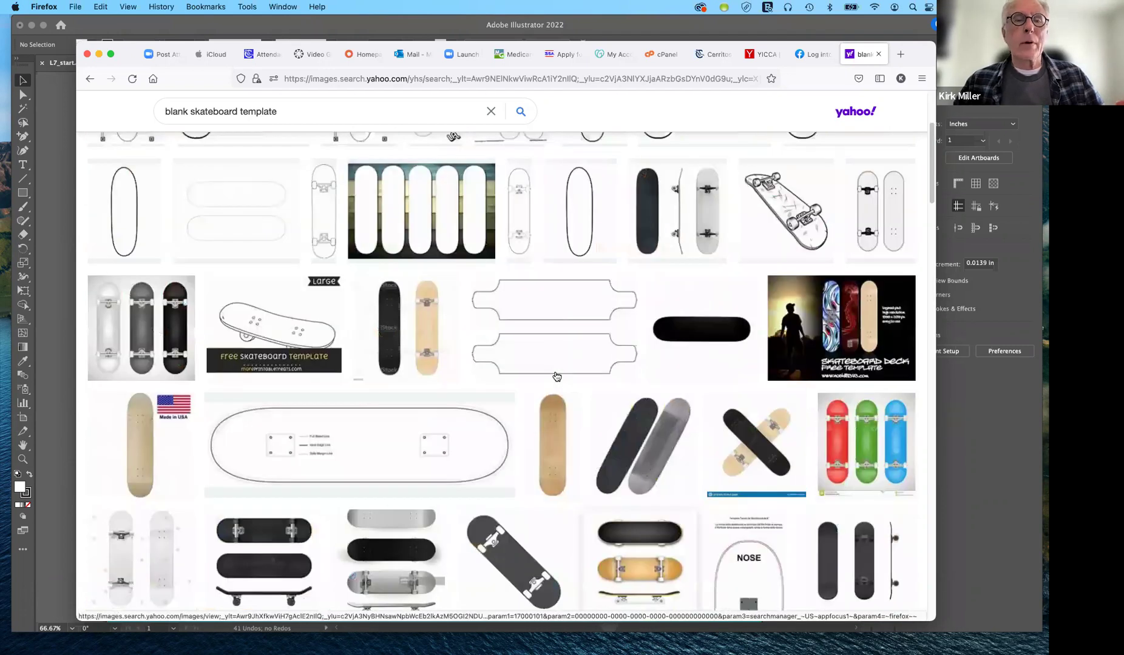
{"action": "scroll", "coordinate": [515, 315], "scroll_direction": "up", "scroll_amount": 2}
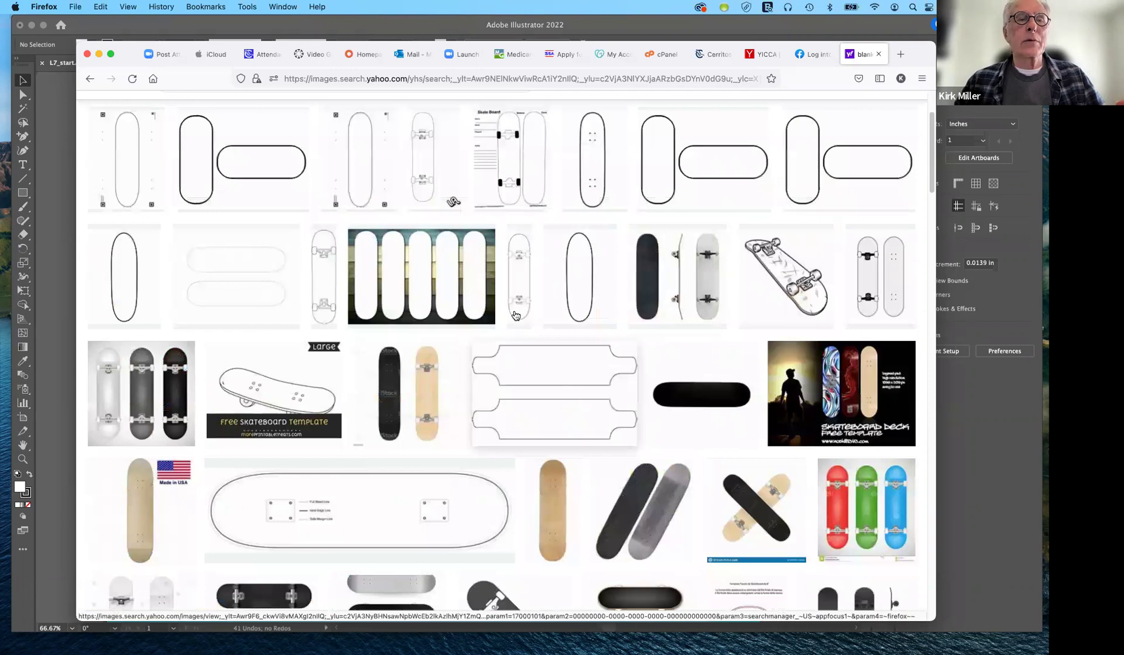
{"action": "scroll", "coordinate": [318, 120], "scroll_direction": "up", "scroll_amount": 3}
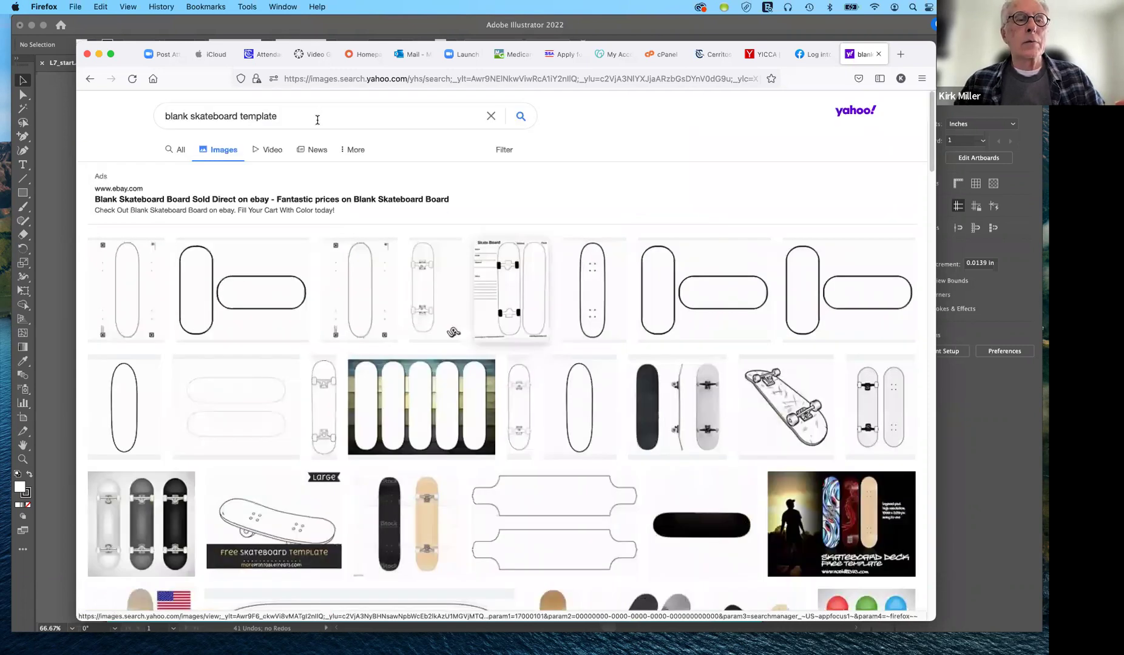
- Change the image search to "blank skateboard templates"
{"action": "left_click", "coordinate": [317, 120]}
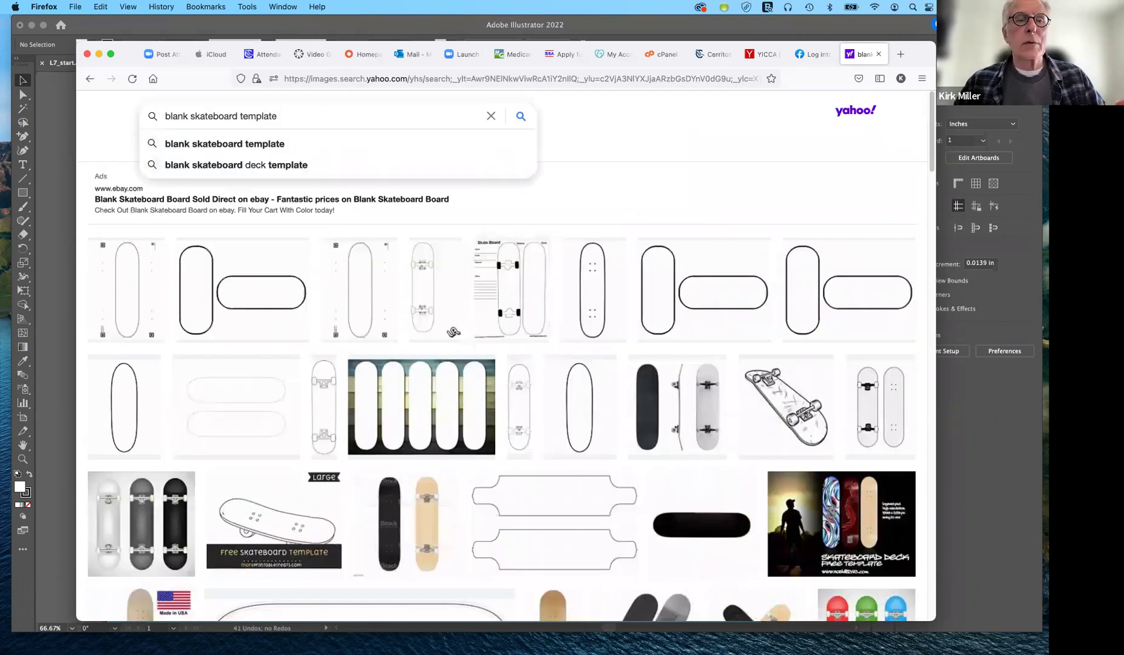
{"action": "type", "text": "s"}
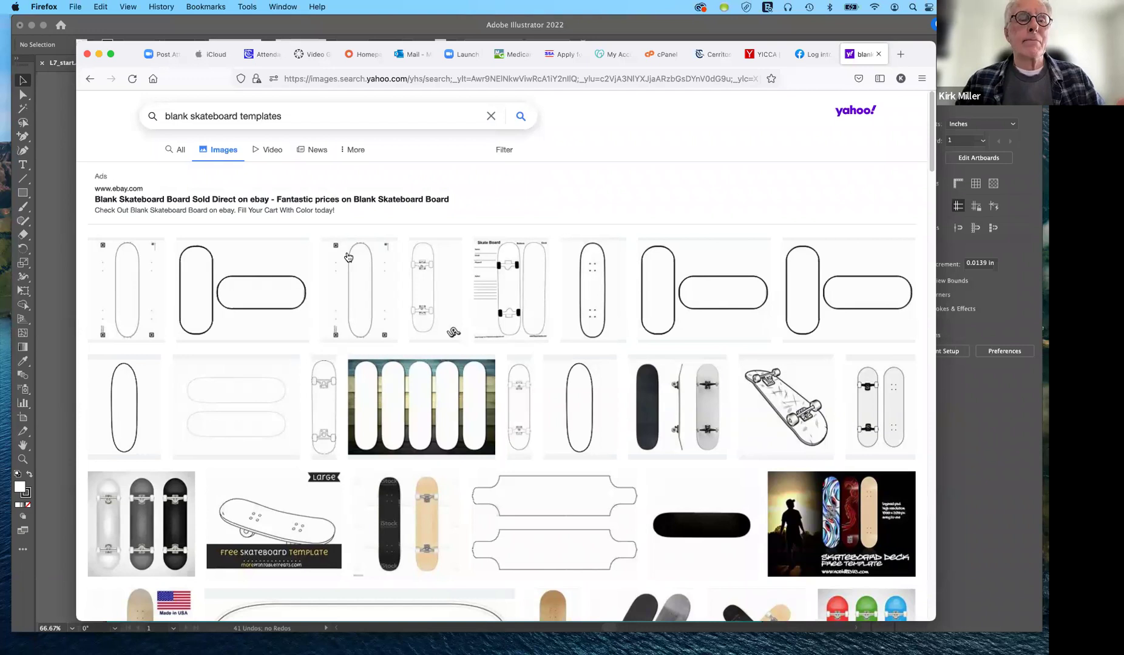
{"action": "key", "text": "Return"}
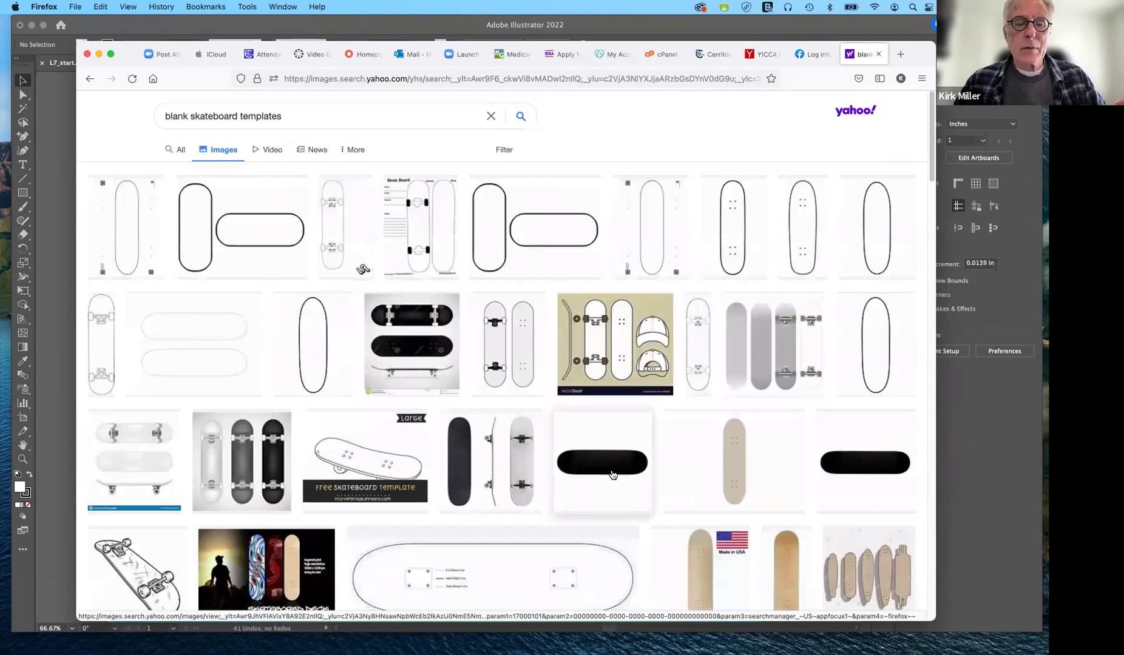
- Find the shaped customskateboards.com deck template in the results and preview its margin, shape and bleed lines
{"action": "scroll", "coordinate": [613, 474], "scroll_direction": "down", "scroll_amount": 10}
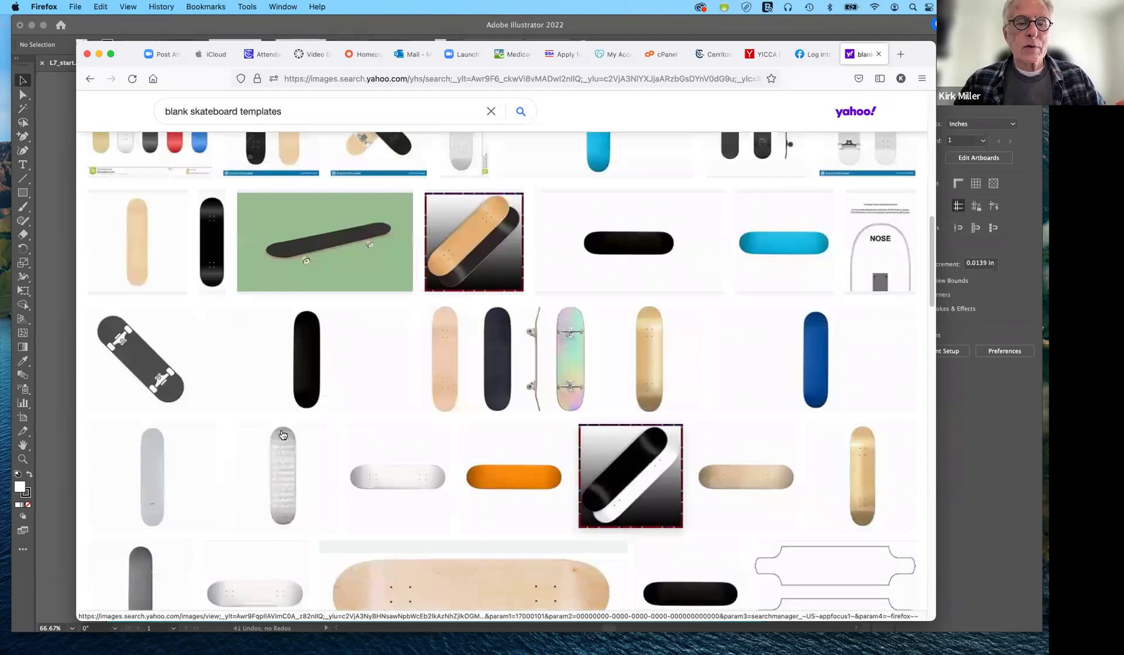
{"action": "scroll", "coordinate": [283, 435], "scroll_direction": "down", "scroll_amount": 6}
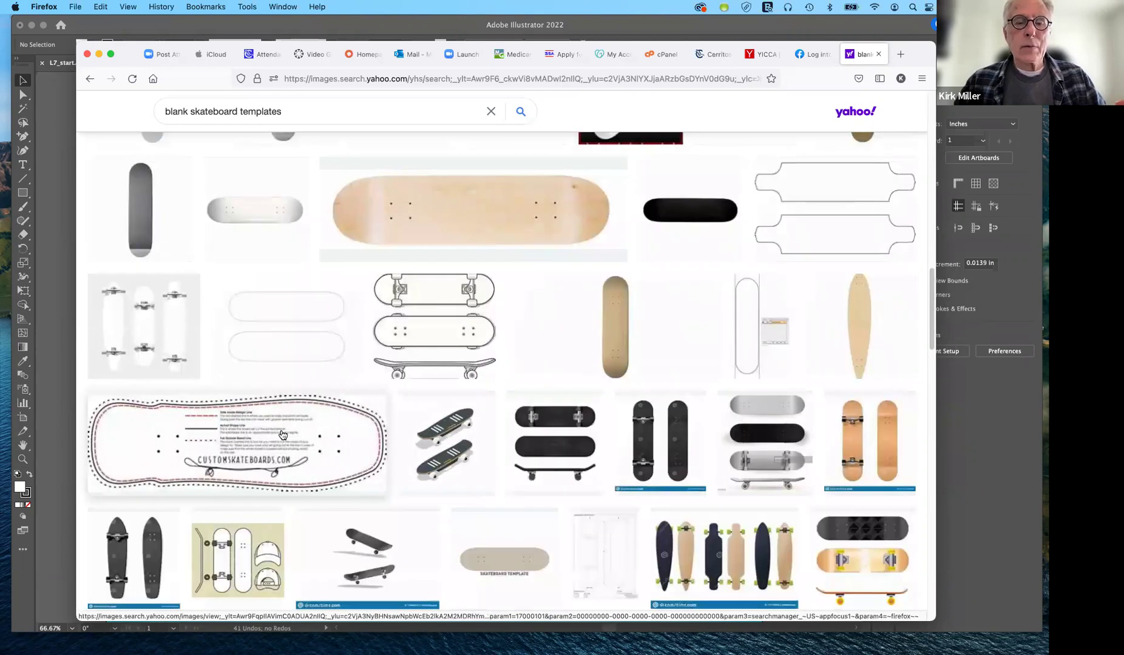
{"action": "left_click", "coordinate": [529, 417]}
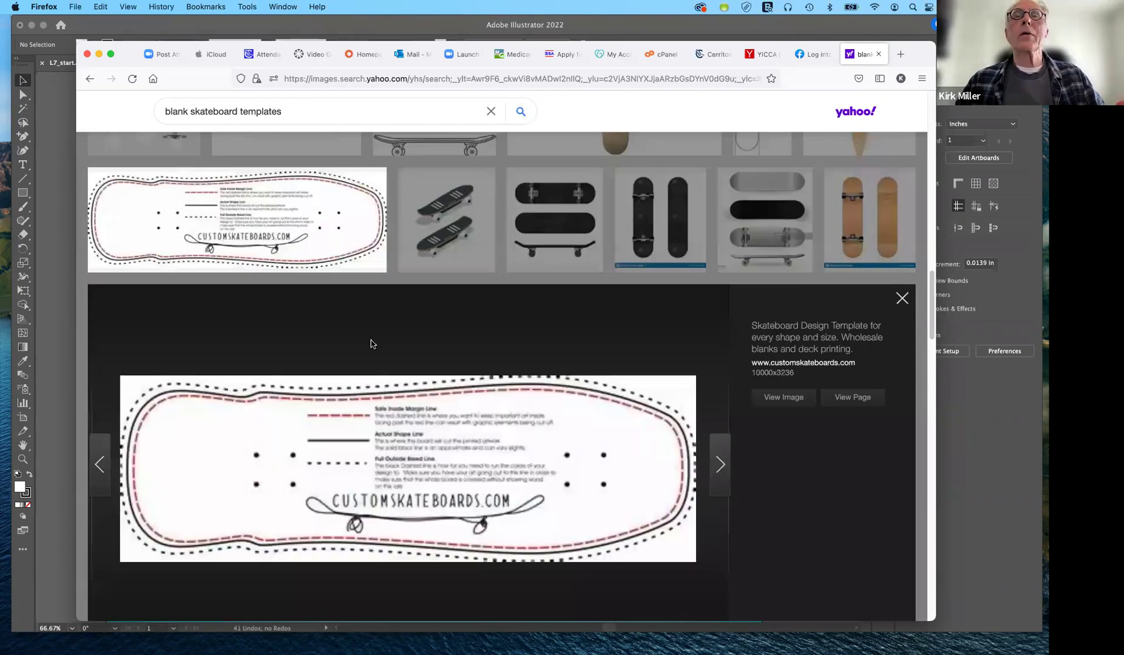
{"action": "scroll", "coordinate": [371, 344], "scroll_direction": "down", "scroll_amount": 3}
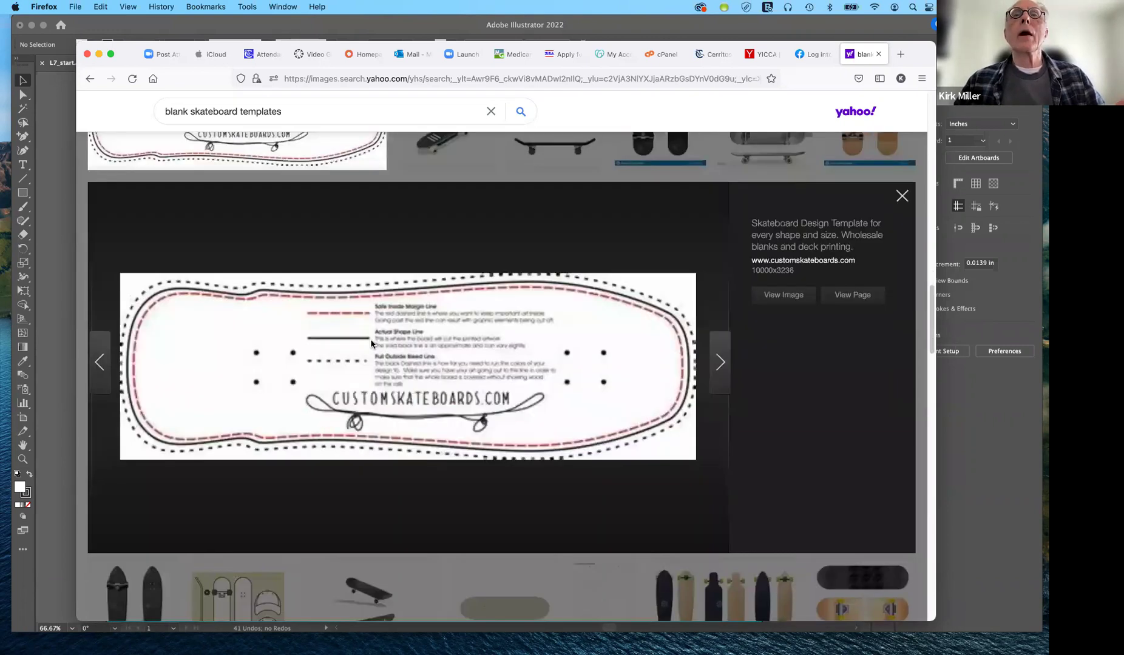